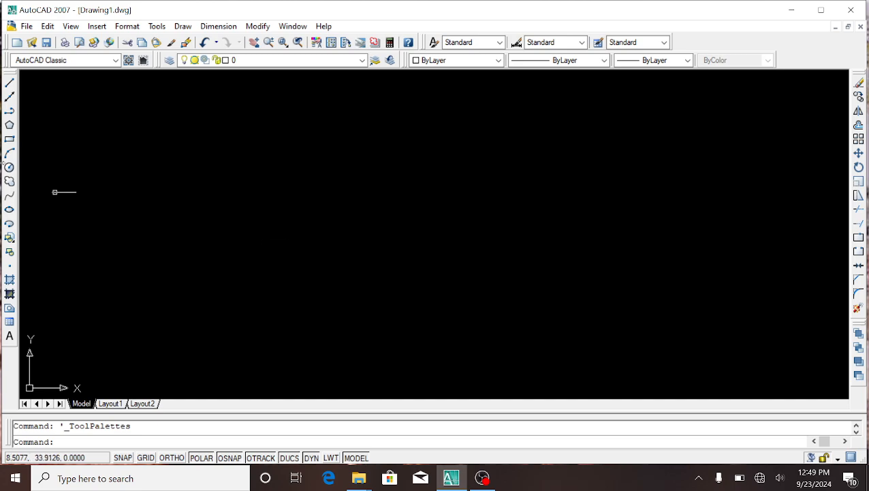
- Create a new drawing from the acadiso template
left_click(17, 43)
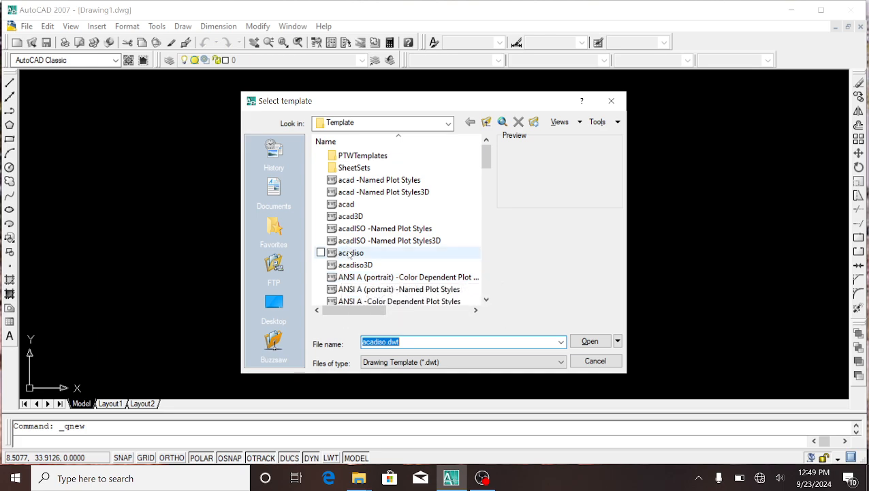
left_click(350, 253)
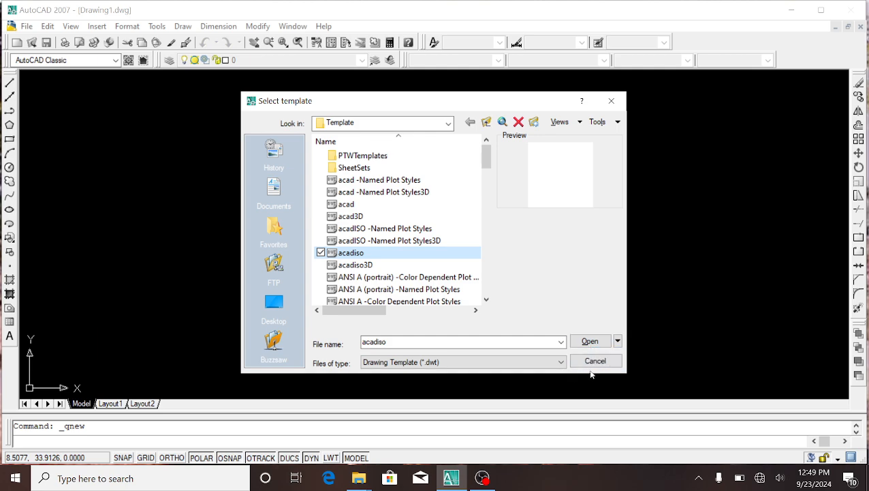
left_click(592, 342)
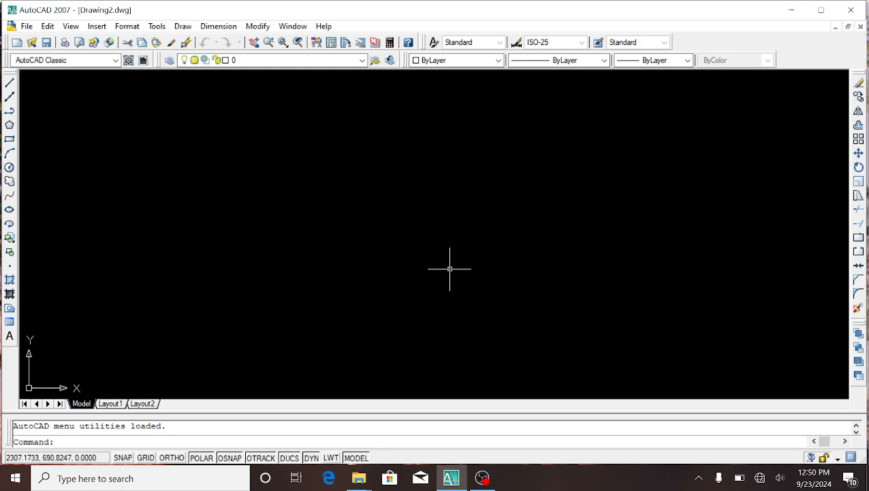
- Examine the plot settings for the model, such as the printer, paper size and plot area
left_click(65, 43)
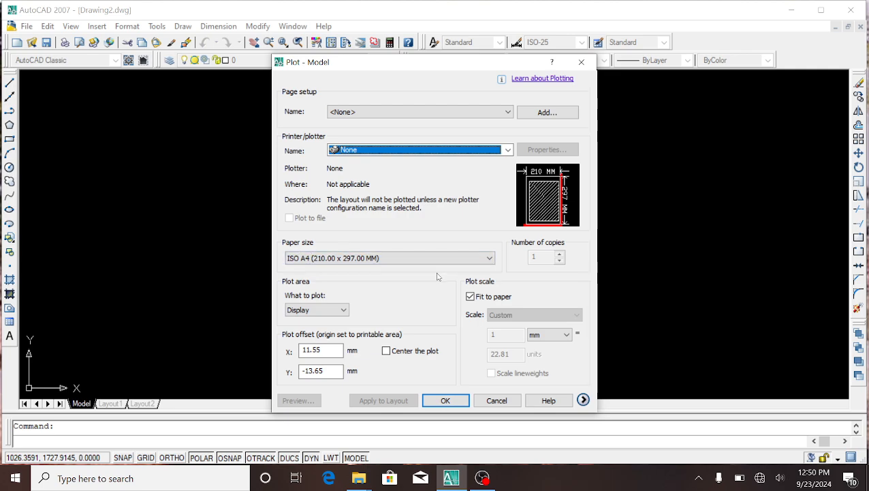
left_click(582, 62)
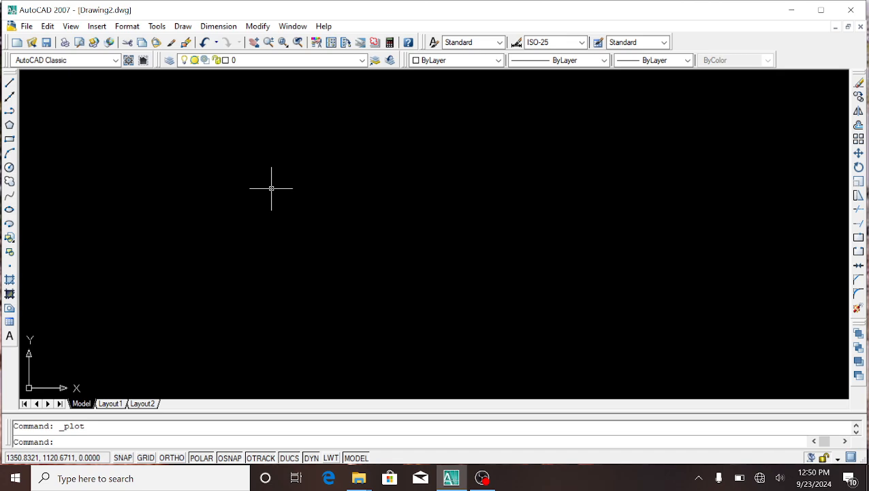
- Switch to the Windows desktop and create a new folder there named "job reg 2024-200.cp"
left_click(792, 11)
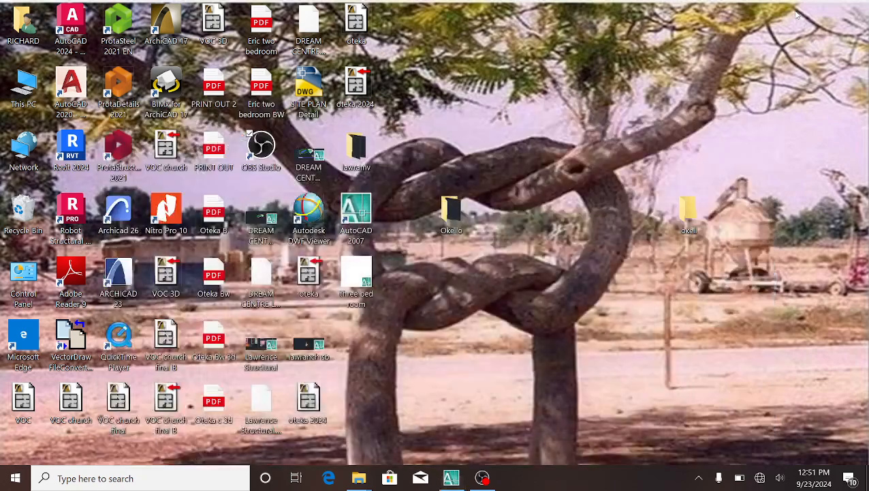
right_click(540, 225)
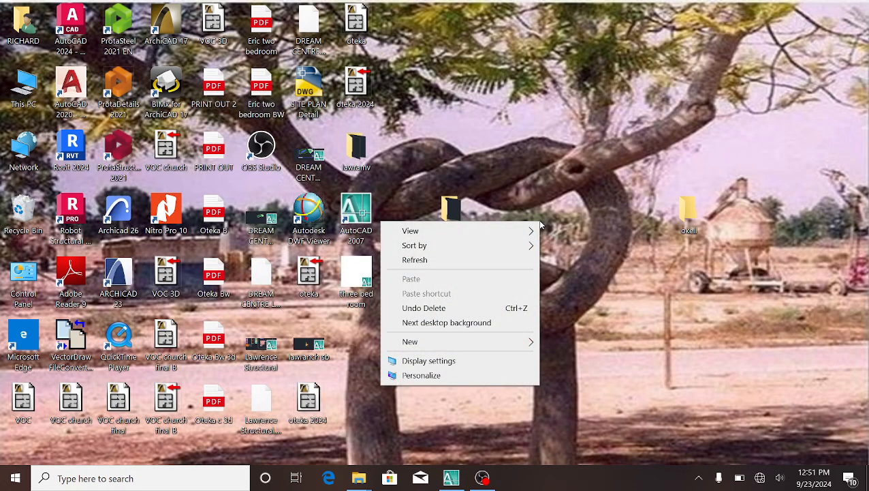
left_click(541, 182)
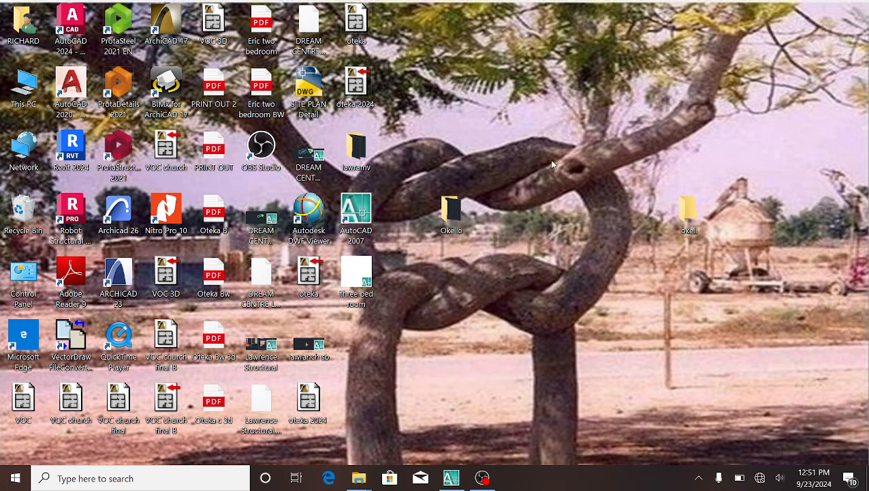
right_click(554, 164)
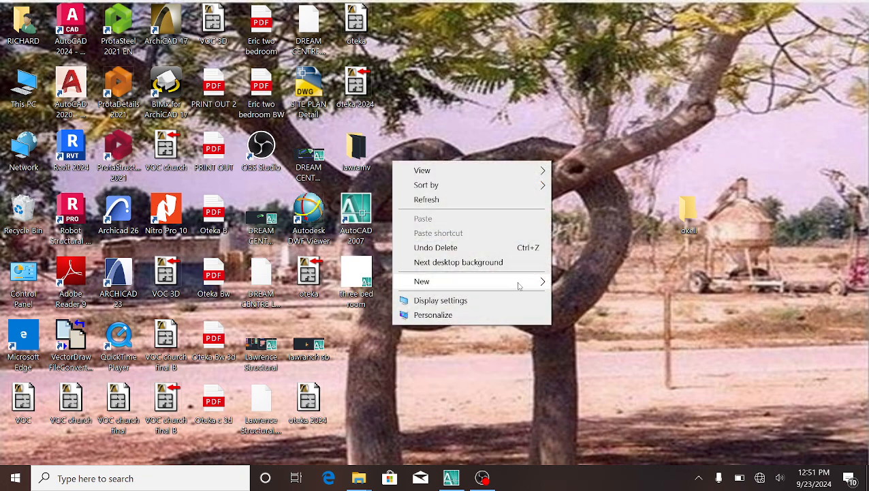
mouse_move(423, 286)
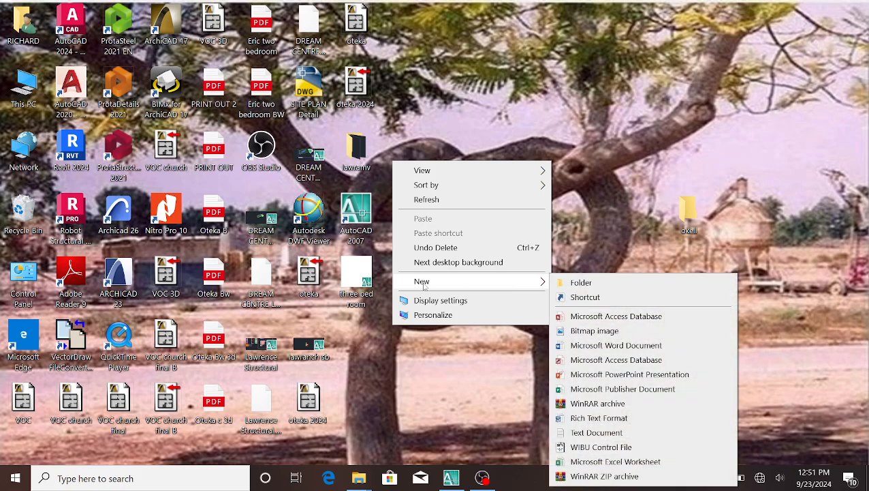
left_click(583, 283)
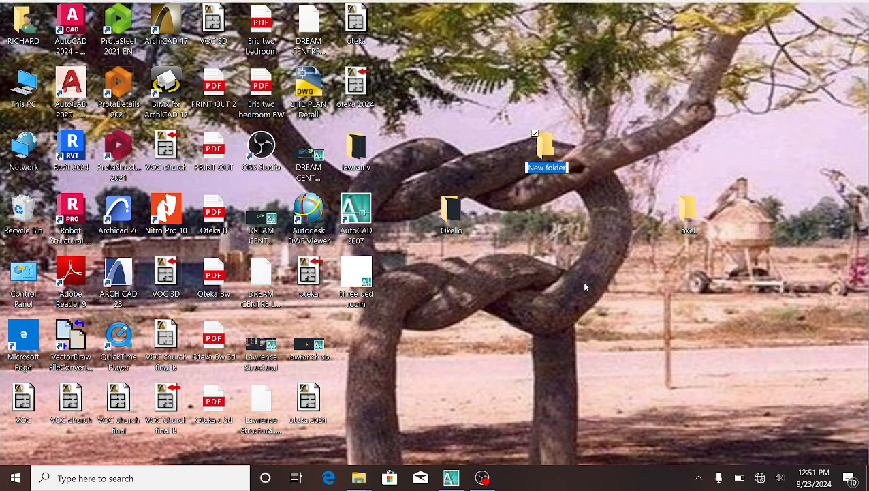
type("job")
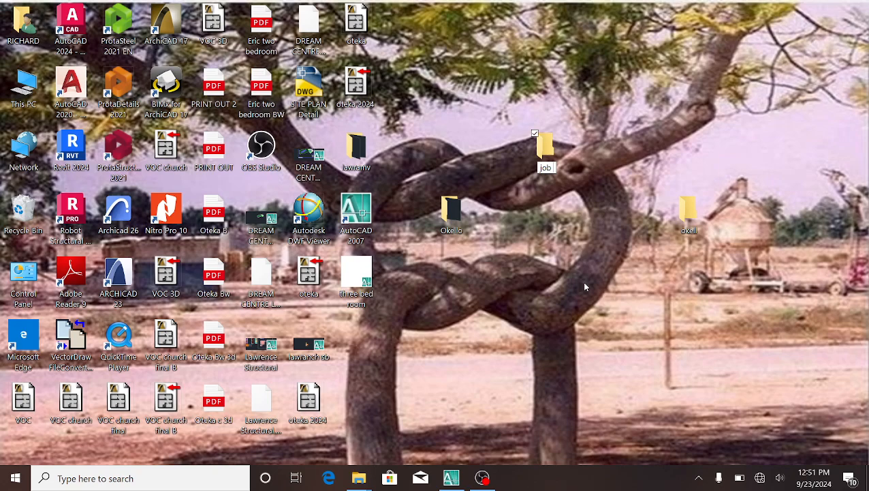
type("reg")
type("2024")
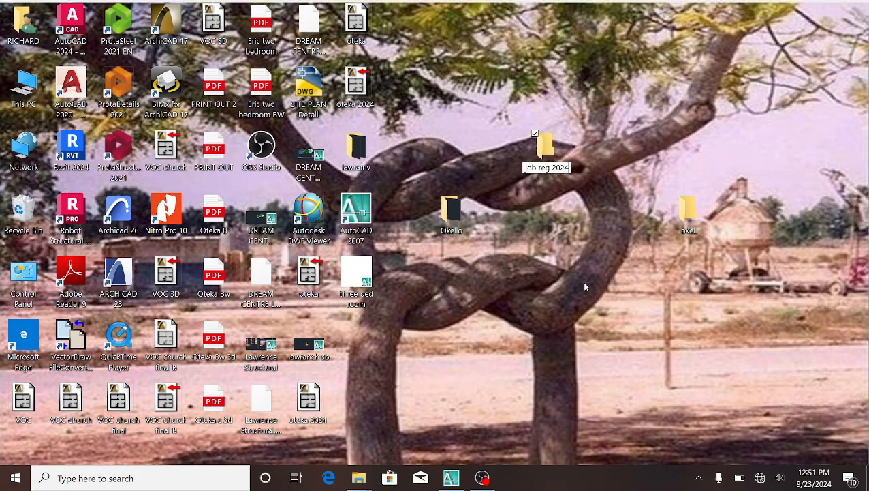
type("-")
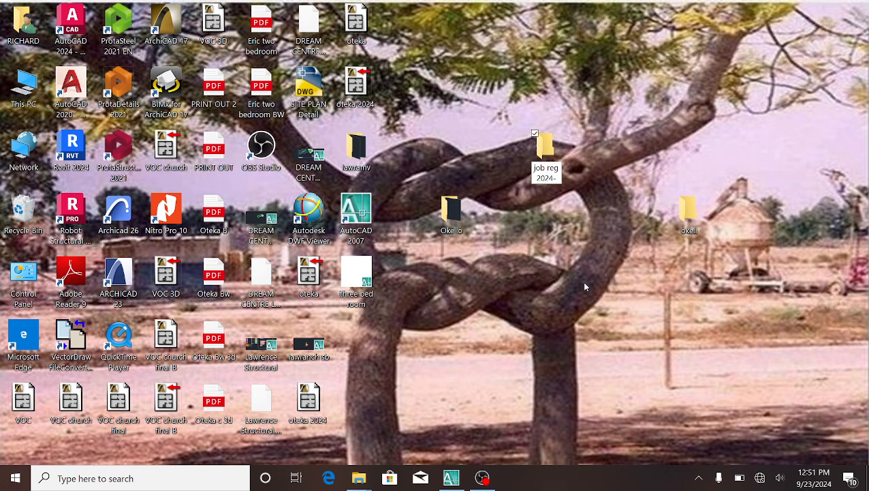
type("200")
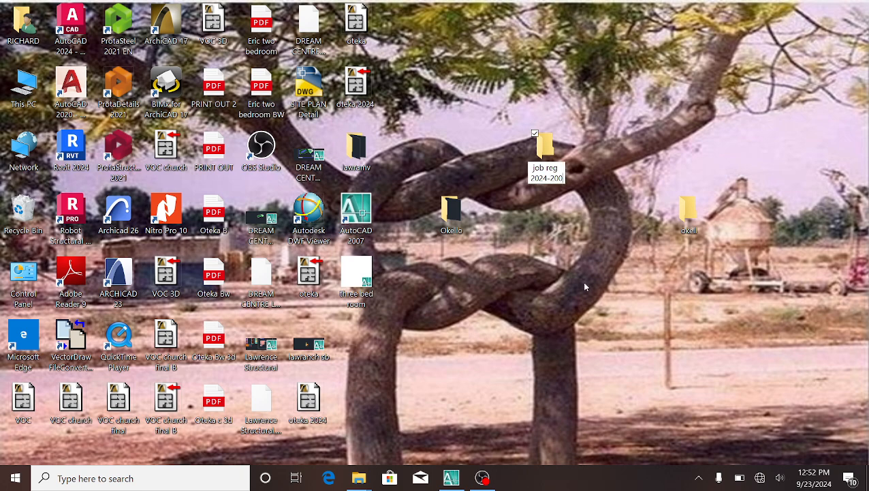
type(".cp")
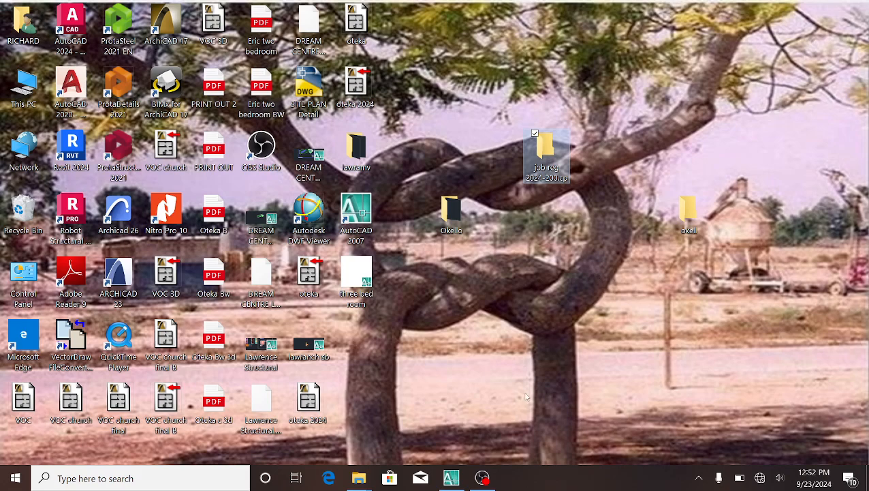
- Switch back to AutoCAD and choose the desktop folder "job reg 2024-200.cp" as the location for saving the drawing under a new name
left_click(452, 479)
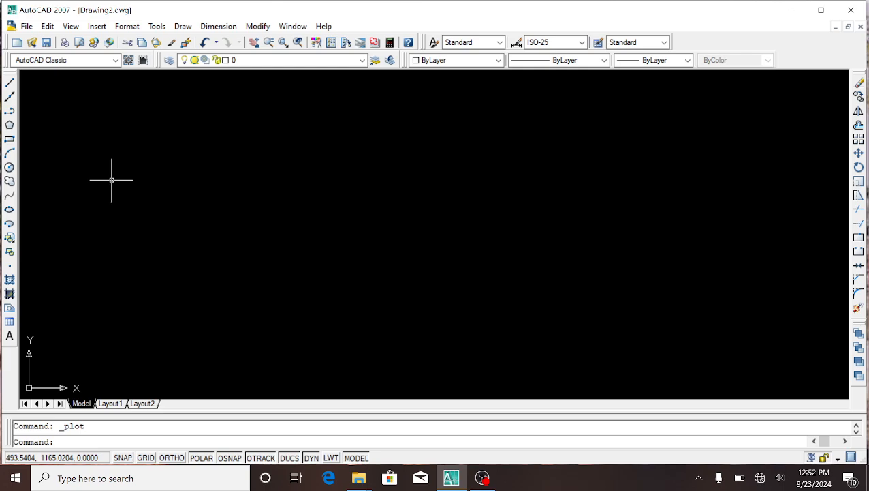
left_click(28, 28)
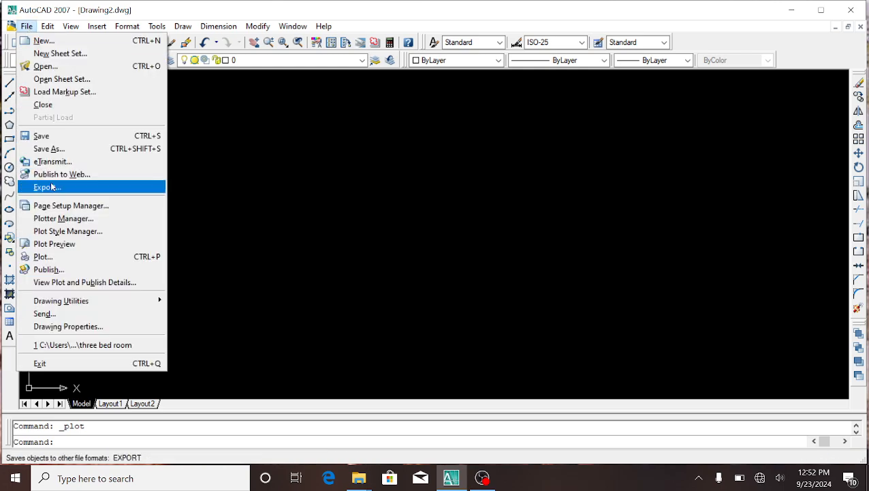
left_click(65, 151)
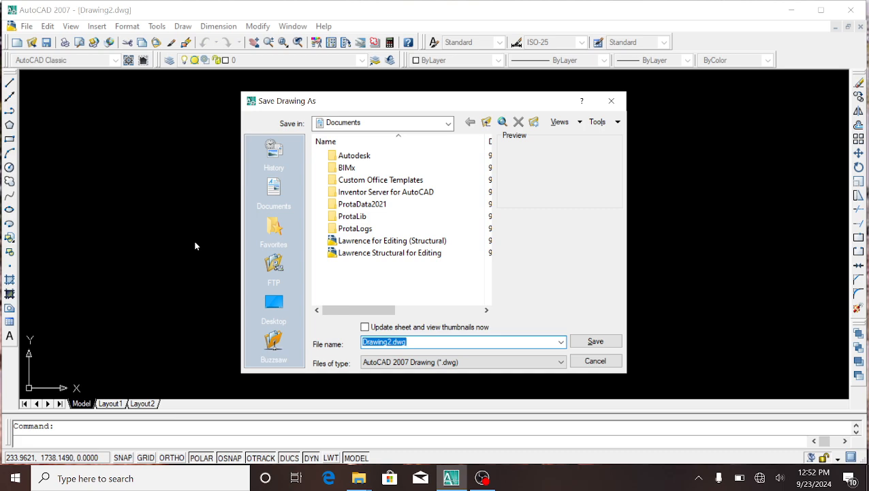
left_click(277, 304)
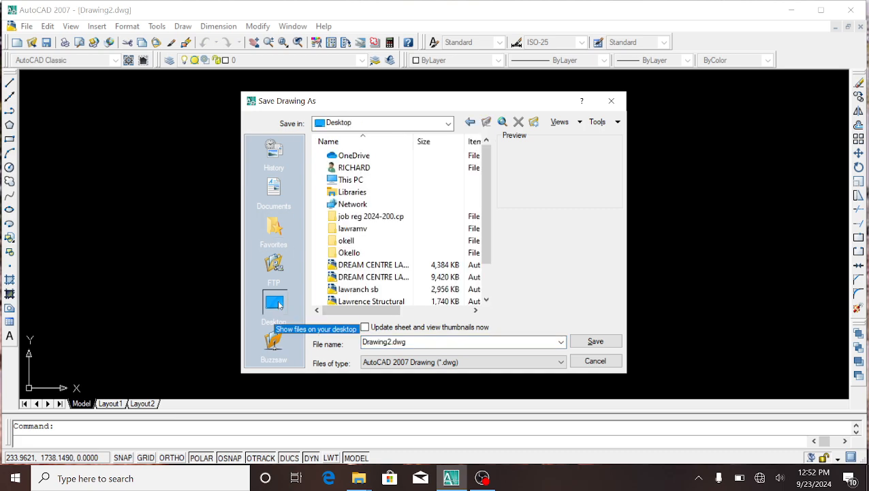
scroll(488, 269, "down", 1)
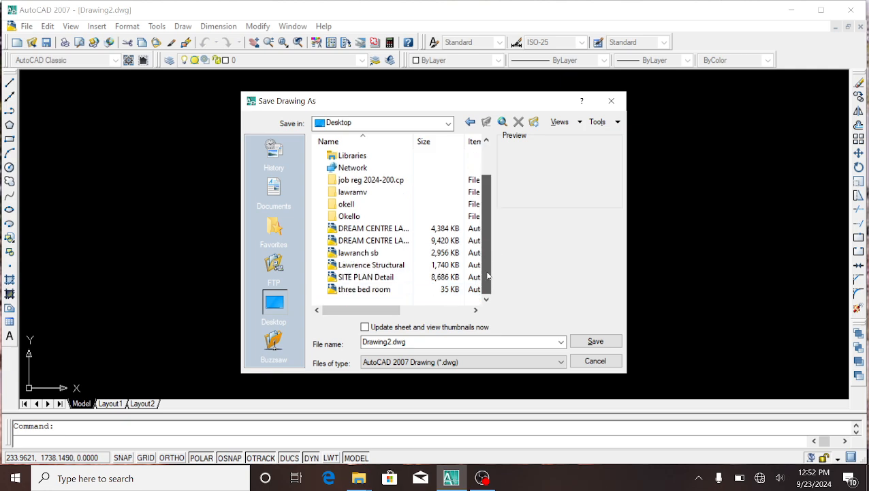
scroll(340, 204, "up", 1)
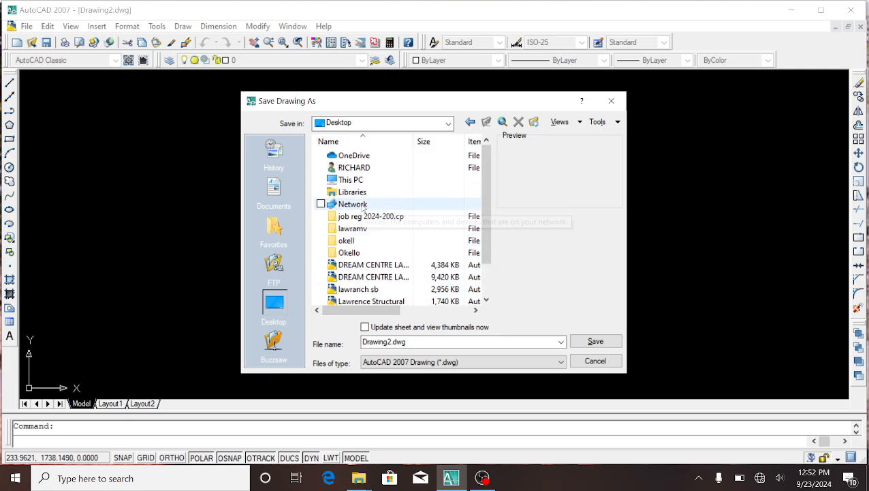
scroll(373, 225, "down", 1)
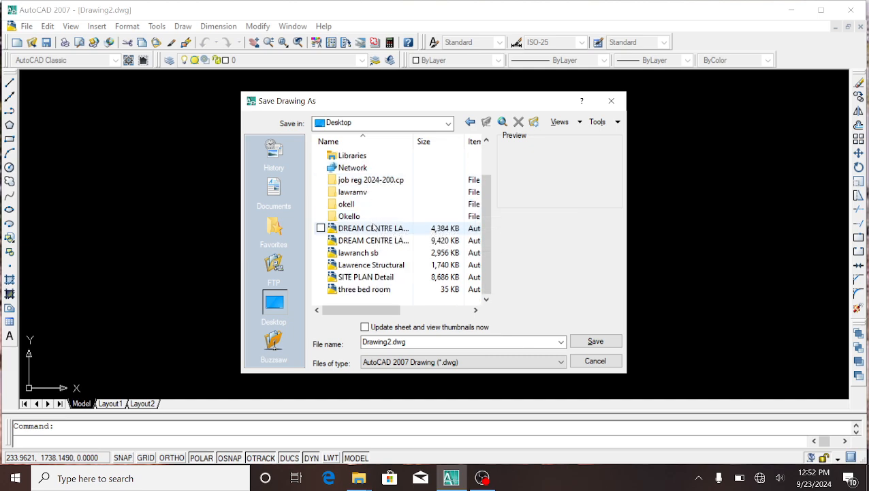
left_click(368, 179)
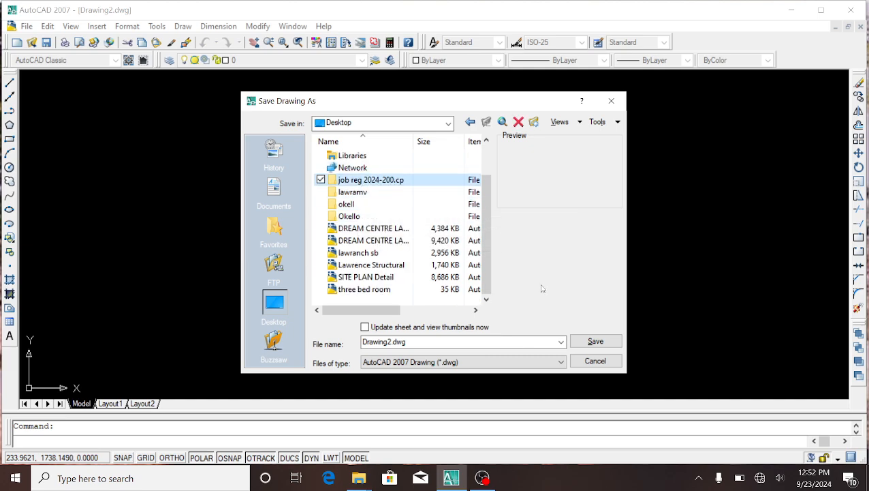
left_click(595, 340)
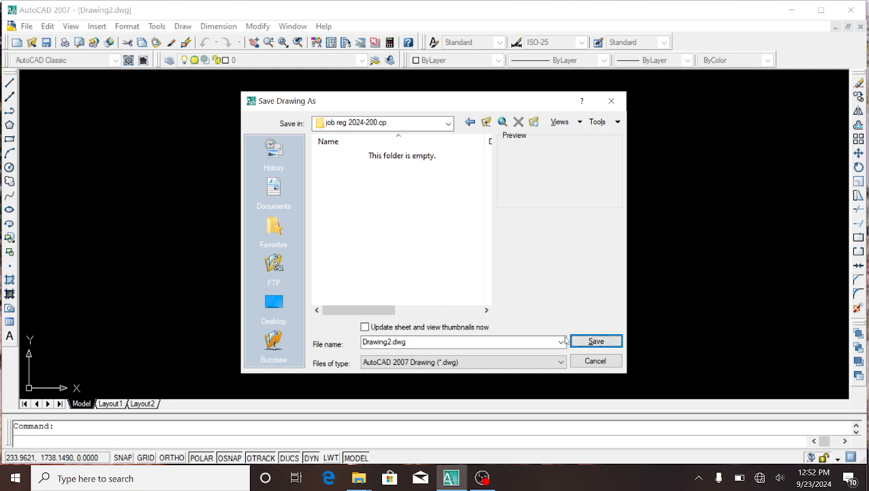
- Name the drawing file "Job" and save it in the chosen folder as an AutoCAD 2007 drawing
double_click(460, 343)
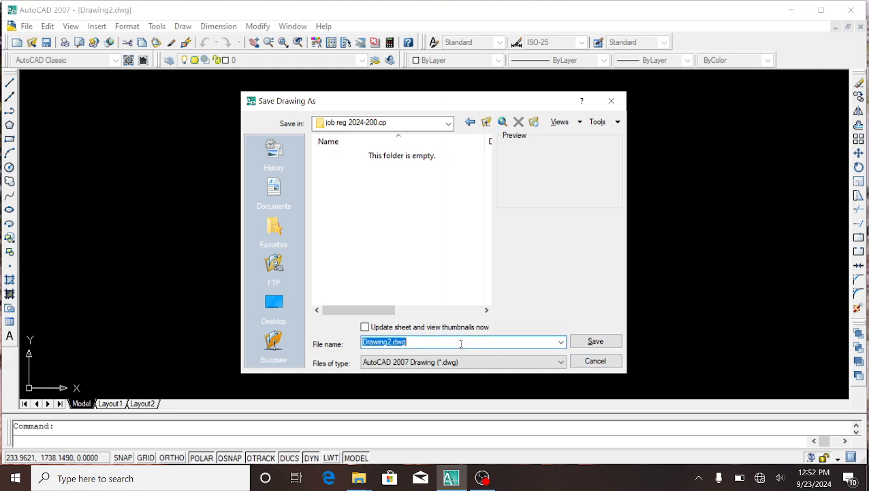
type("J")
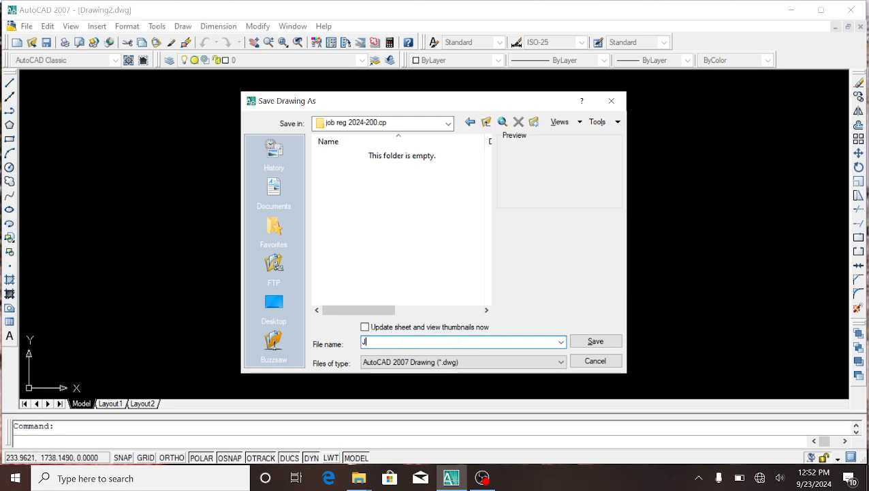
type("ob")
left_click(608, 344)
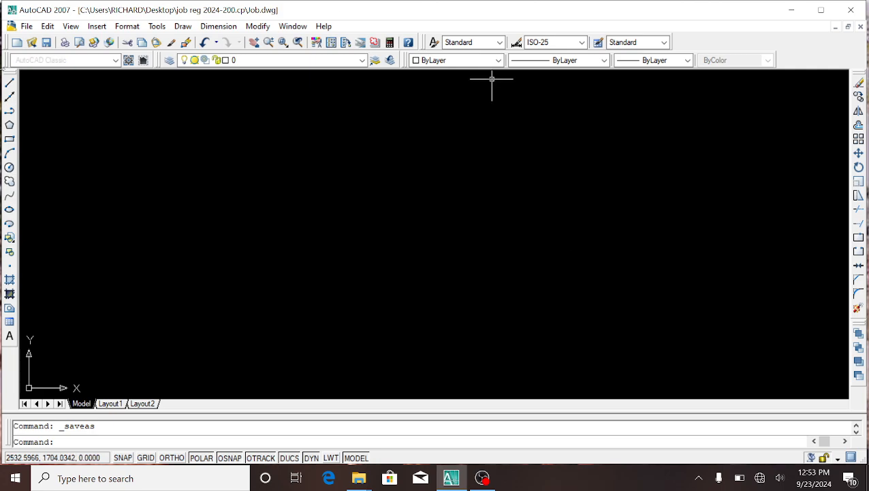
- Change the font of the Standard text style to Tahoma and apply the change
left_click(131, 30)
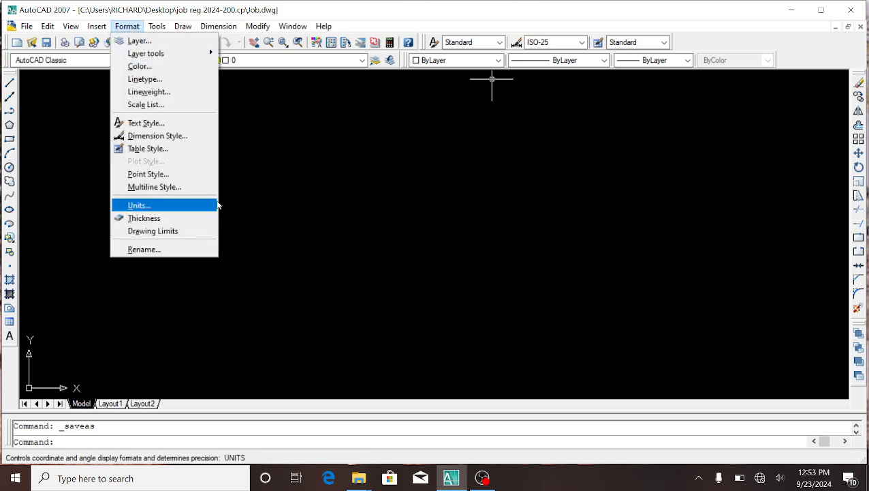
left_click(167, 126)
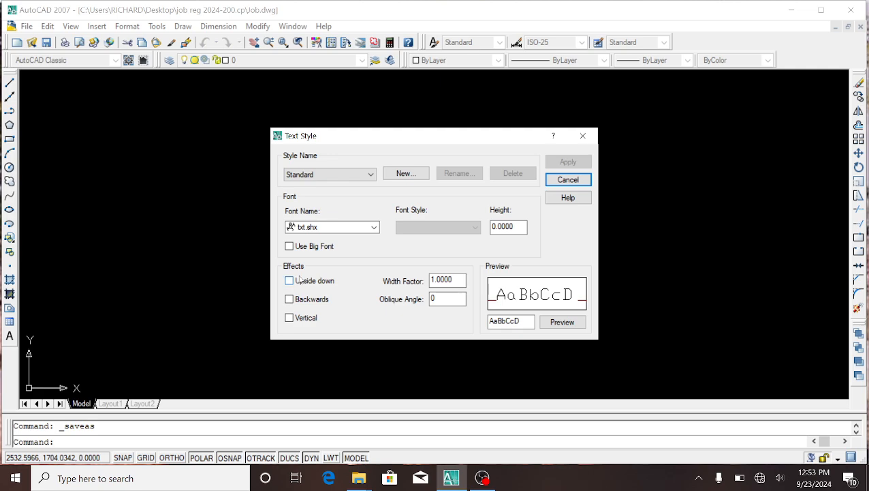
left_click(373, 227)
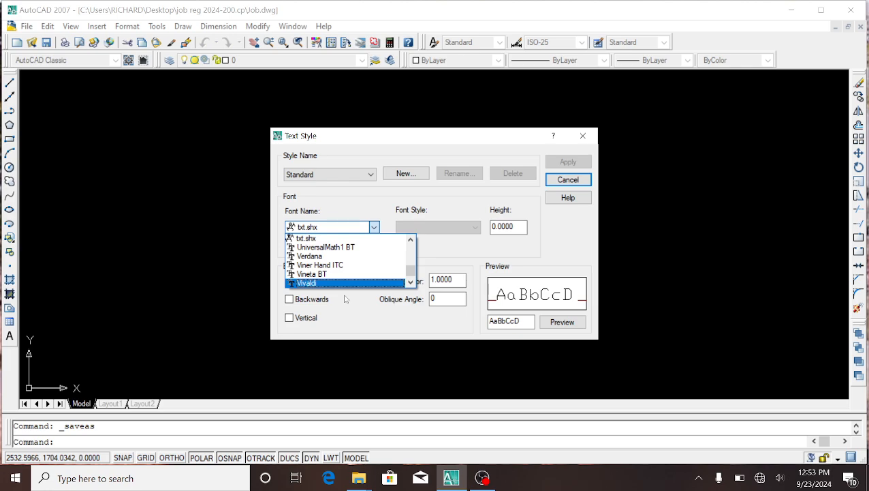
scroll(357, 247, "up", 10)
scroll(357, 238, "up", 8)
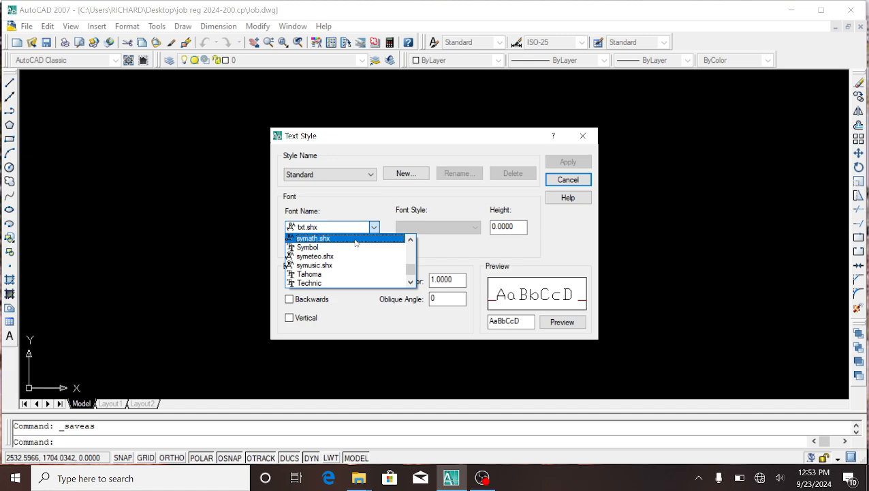
scroll(360, 254, "up", 12)
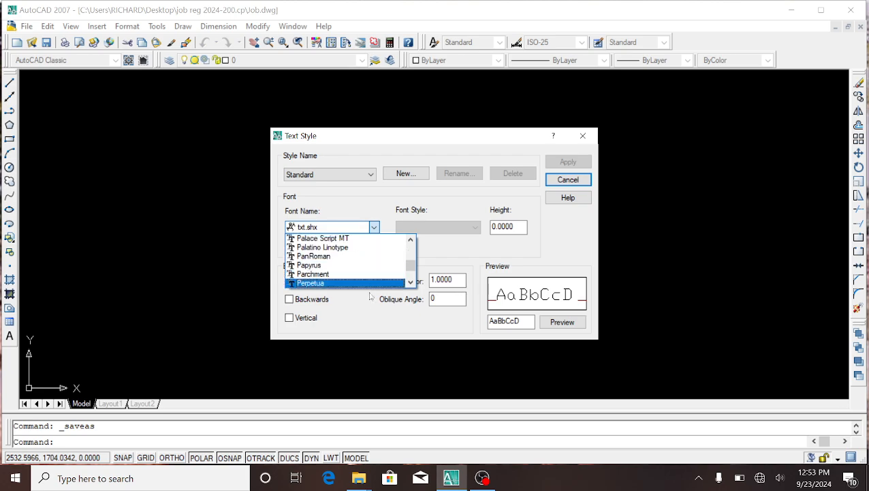
scroll(353, 273, "down", 2)
scroll(350, 266, "down", 6)
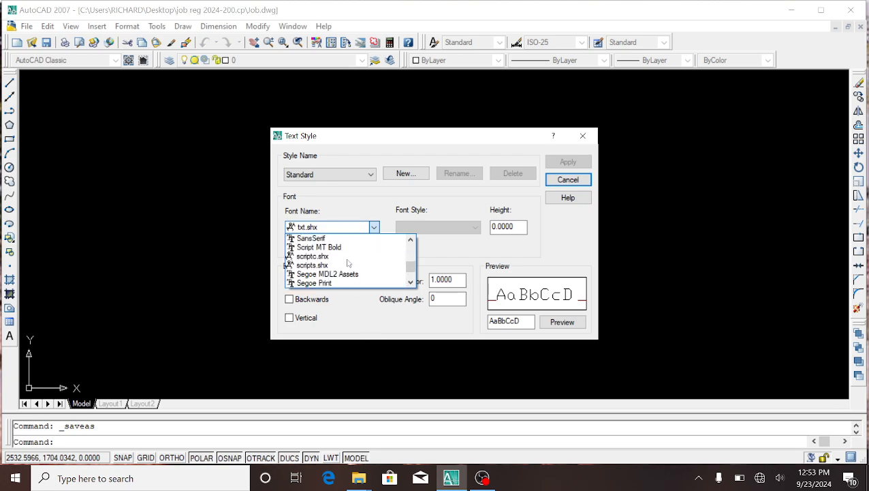
scroll(351, 265, "up", 5)
scroll(352, 265, "up", 4)
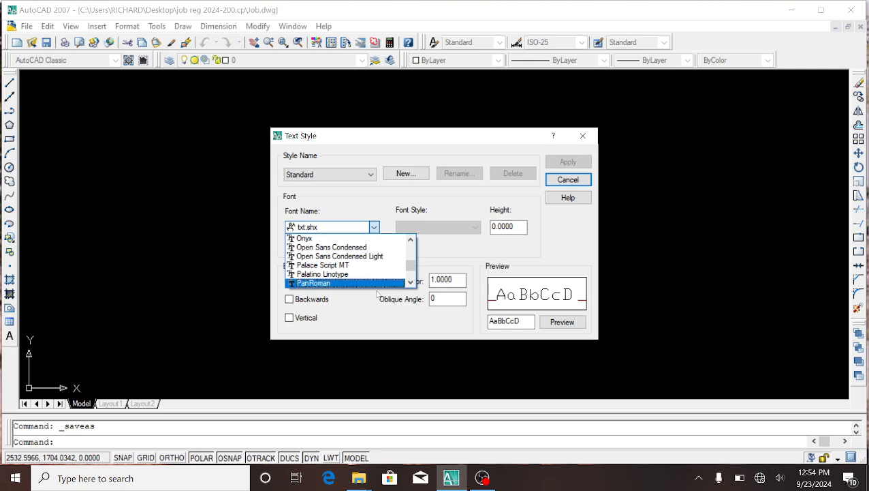
scroll(361, 273, "up", 10)
scroll(360, 247, "up", 12)
scroll(359, 247, "up", 12)
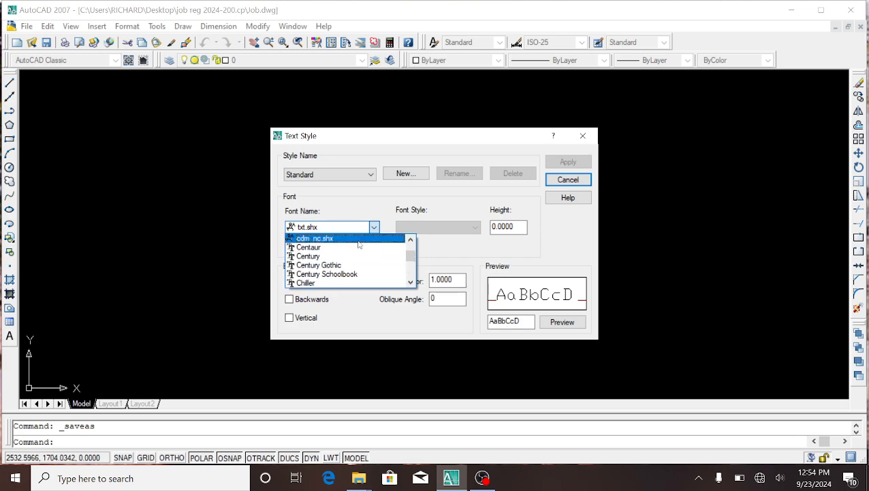
left_click(353, 228)
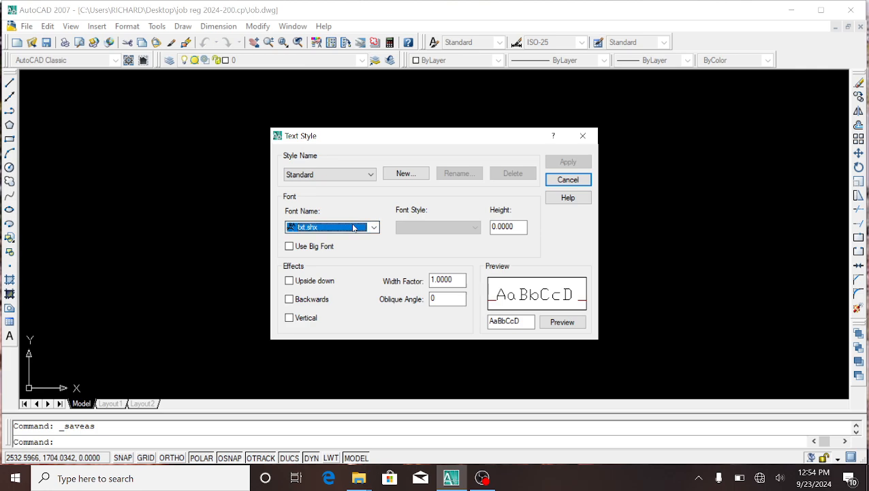
key("t")
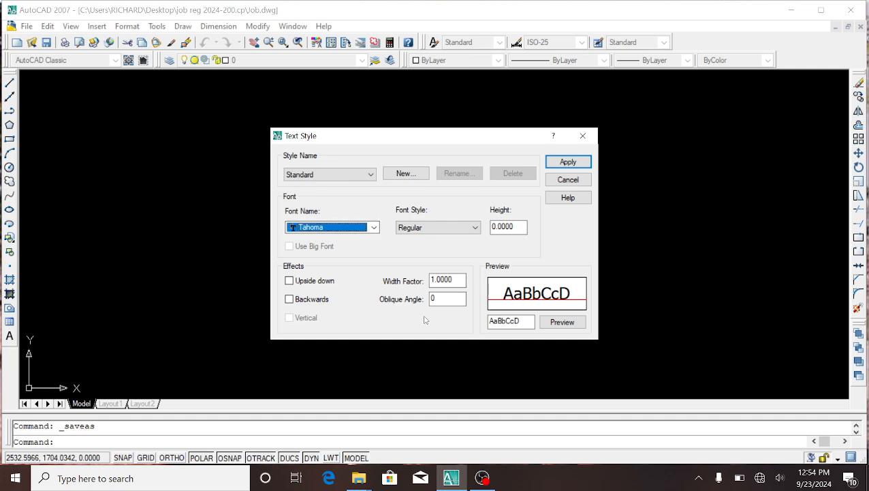
left_click(577, 166)
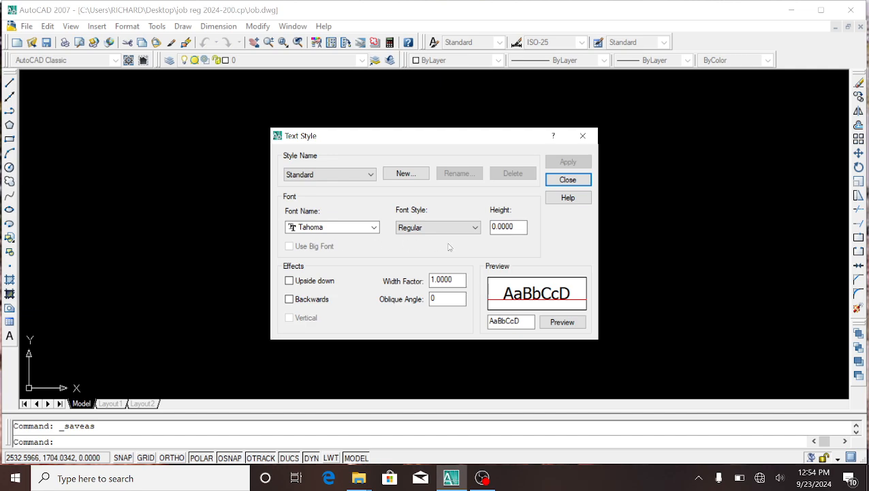
- Set the Standard text style's height to 100, apply it and close the text style settings
left_click_drag(518, 225, 428, 242)
type("100")
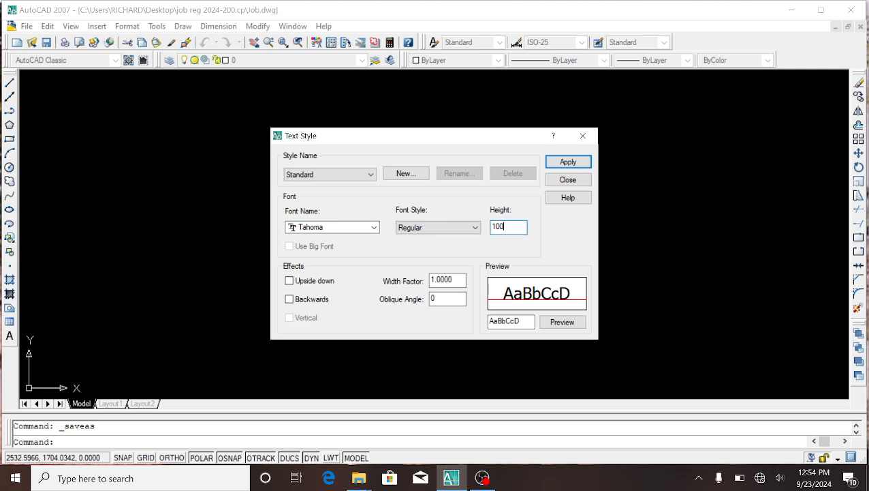
left_click(575, 163)
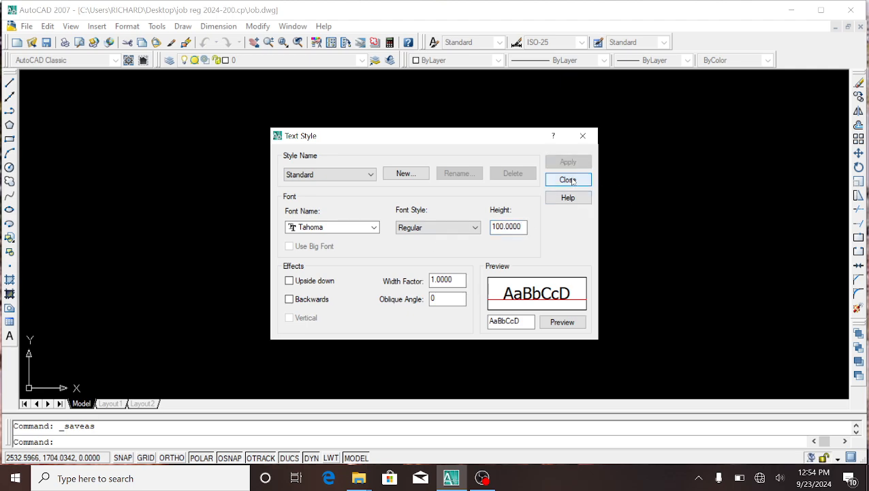
left_click(568, 180)
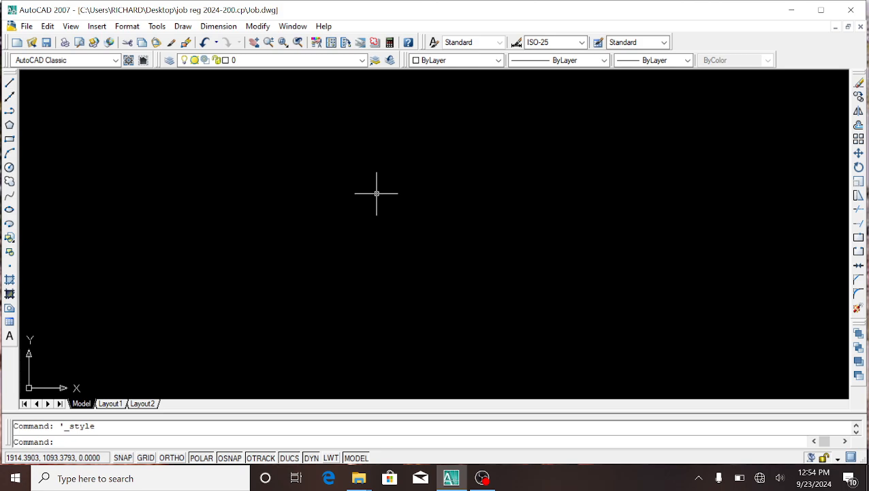
- Create a new dimension style named "MM" that starts with ISO-25 and is used for all dimensions
left_click(136, 28)
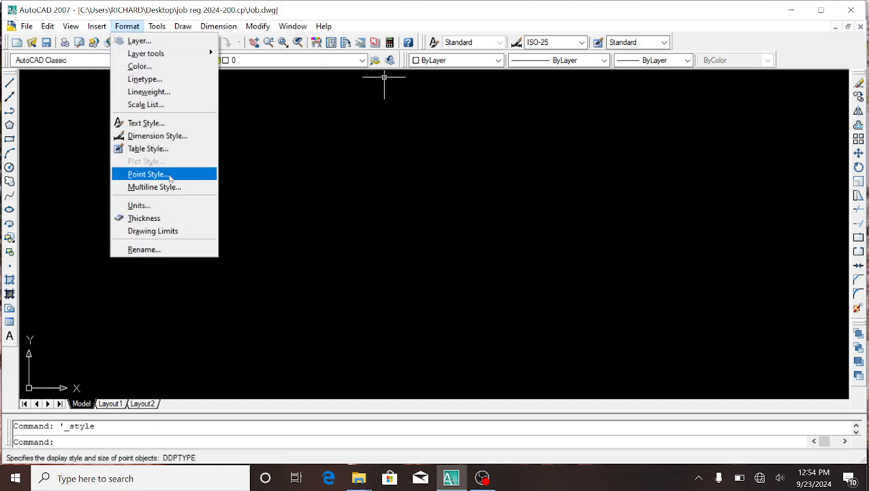
left_click(167, 137)
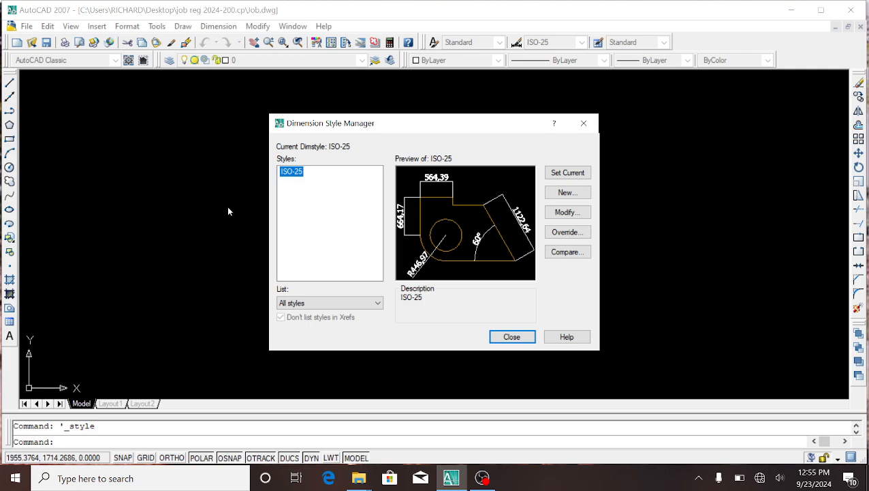
left_click(568, 192)
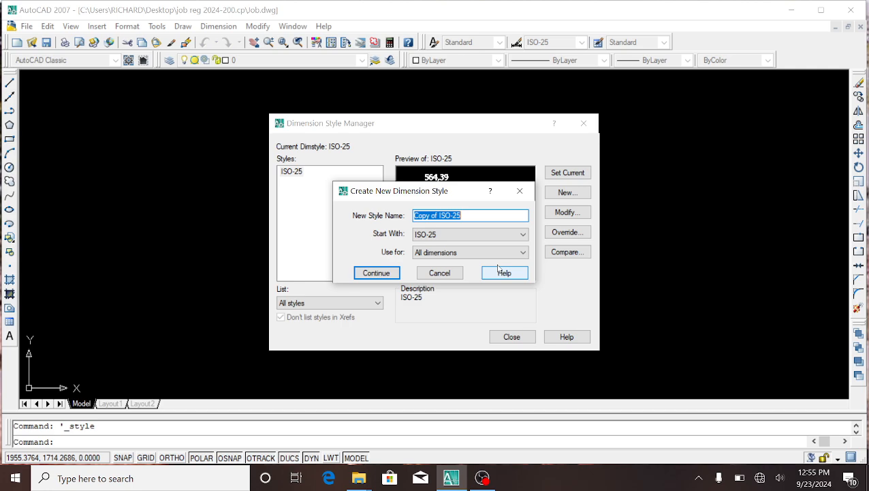
type("mm")
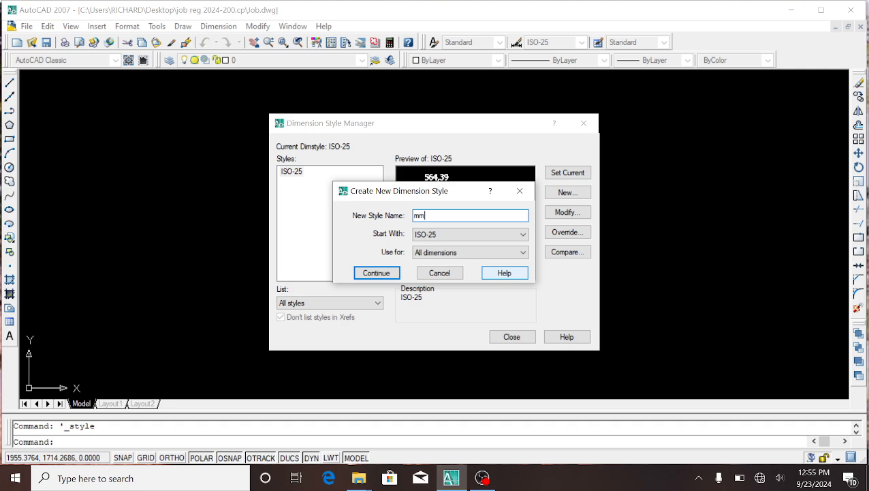
key("BackSpace")
key("BackSpace")
type("MM")
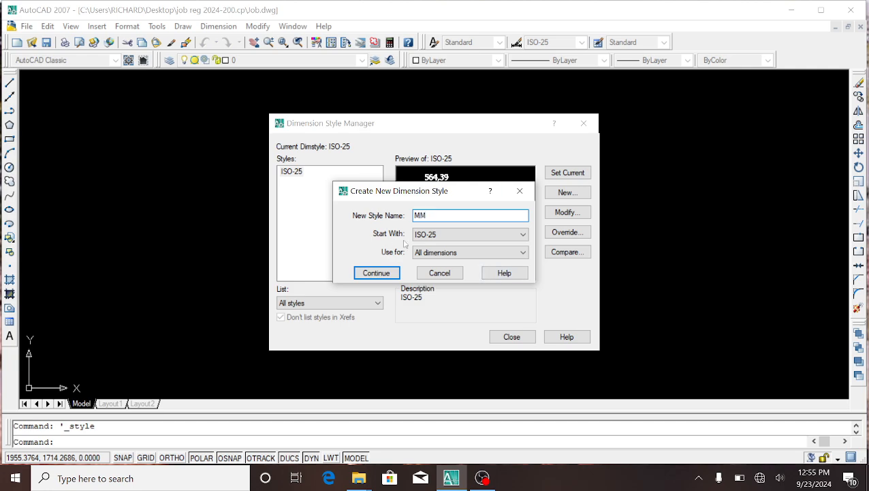
left_click(524, 234)
left_click(517, 243)
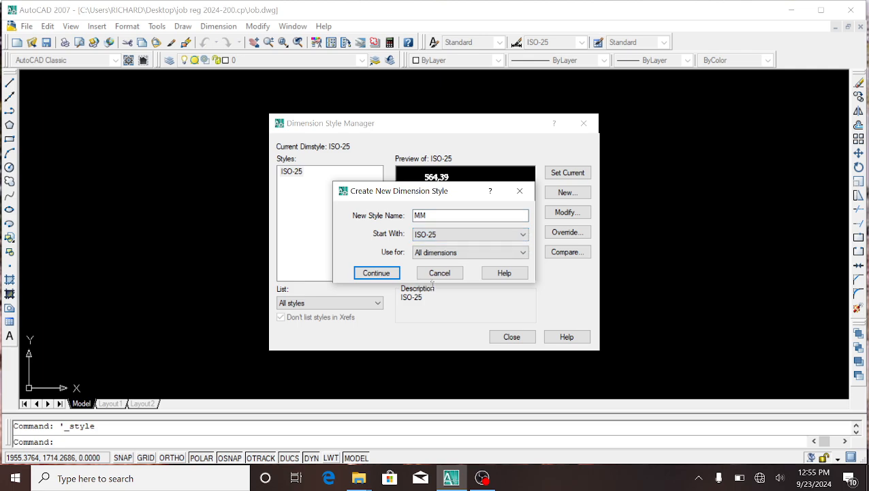
left_click(391, 274)
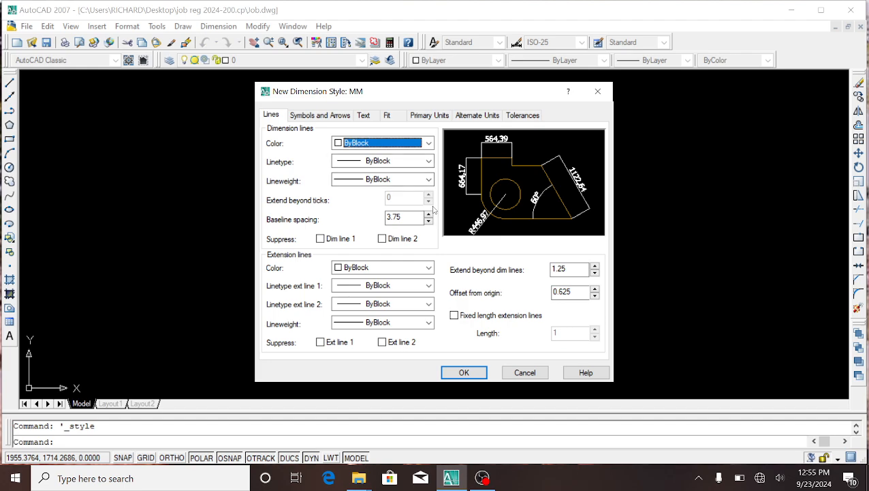
- Set both the arrow size and the text height of the MM dimension style to 100
left_click(332, 116)
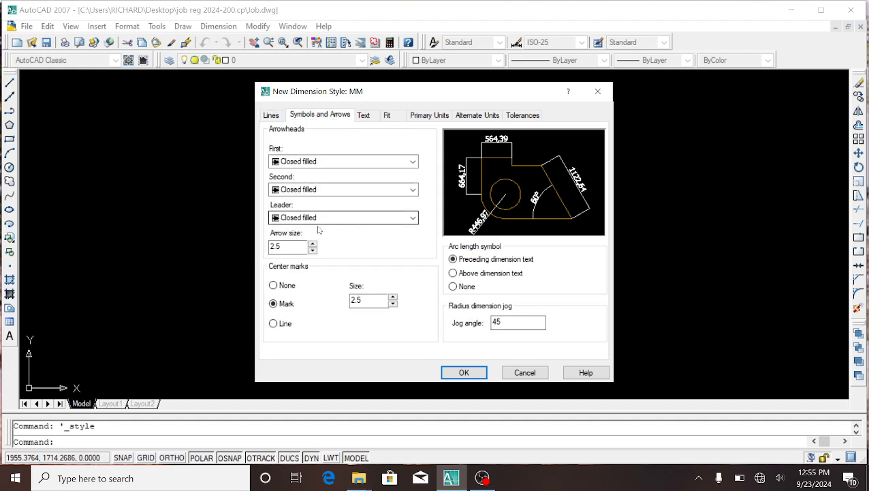
double_click(275, 246)
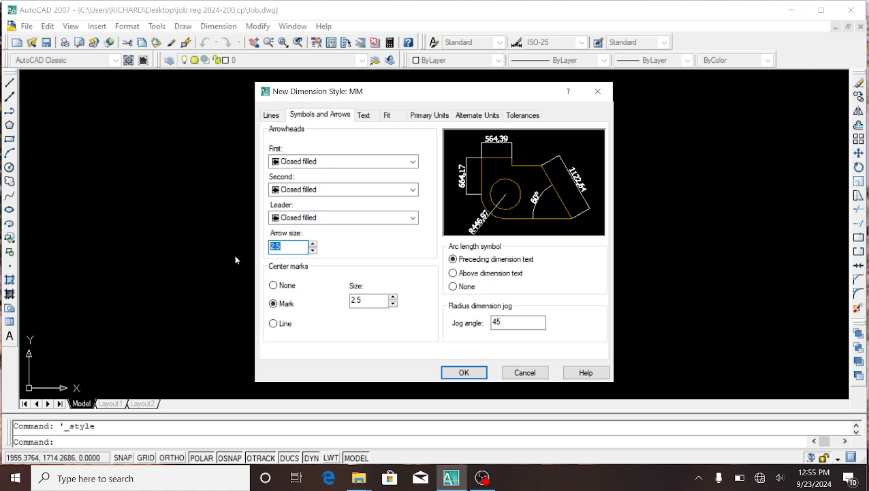
type("100")
left_click(364, 115)
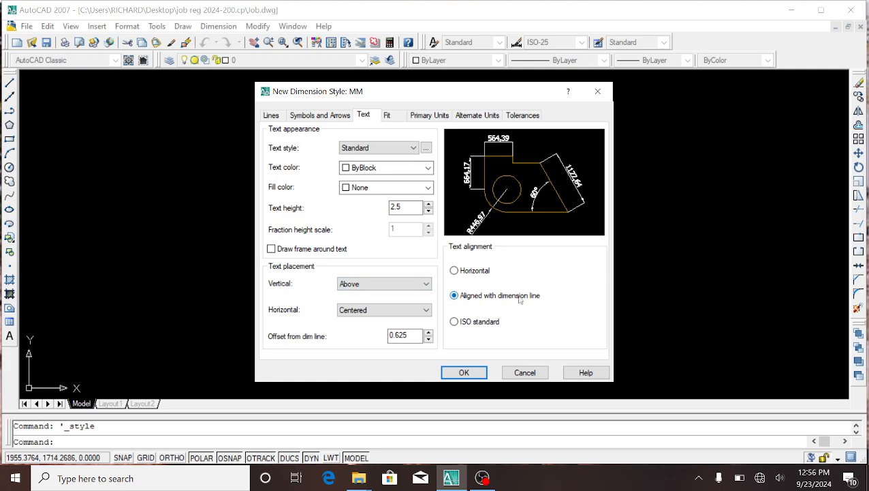
left_click_drag(406, 207, 379, 213)
type("100")
- Set the linear precision of the MM style's primary units to 0 and accept the new dimension style
left_click(388, 116)
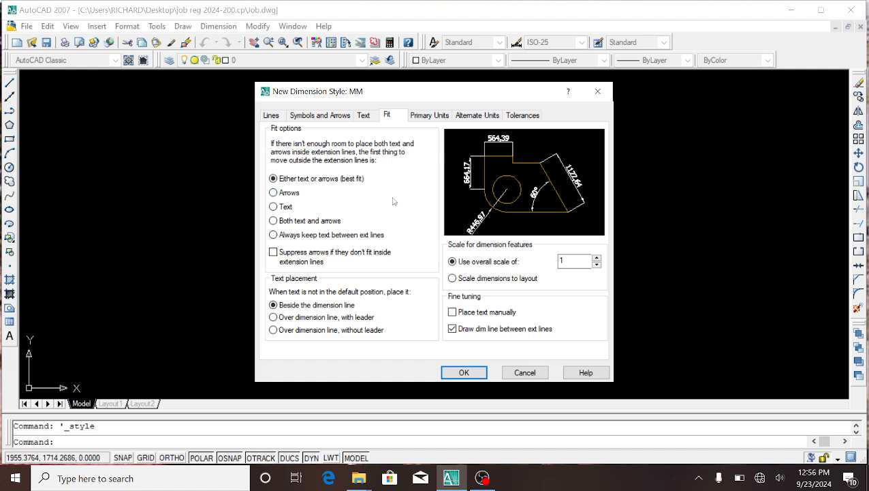
left_click(420, 114)
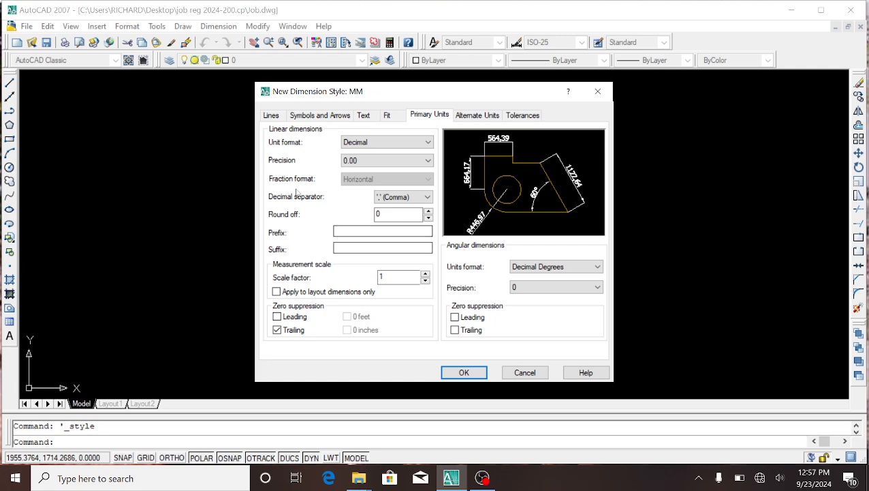
left_click(428, 161)
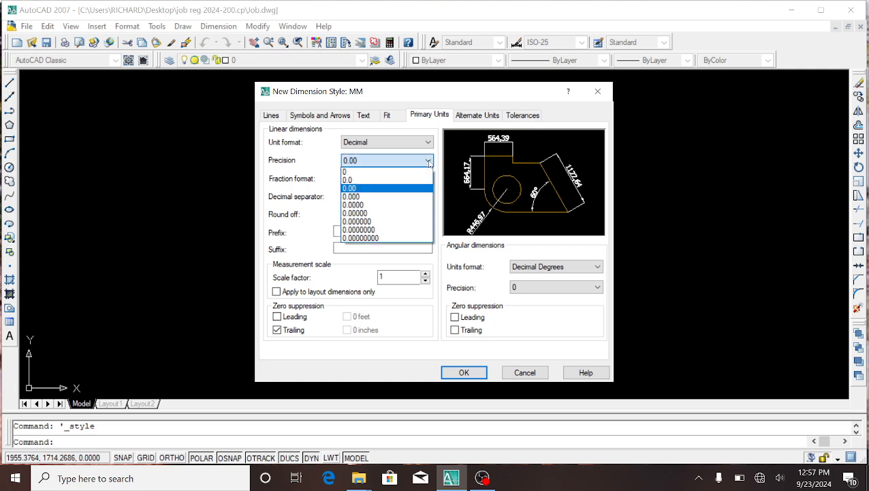
left_click(379, 172)
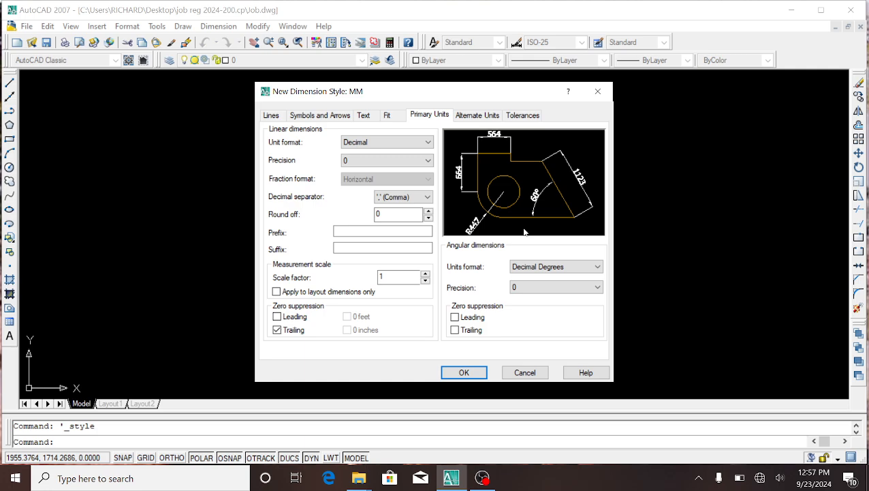
left_click(470, 372)
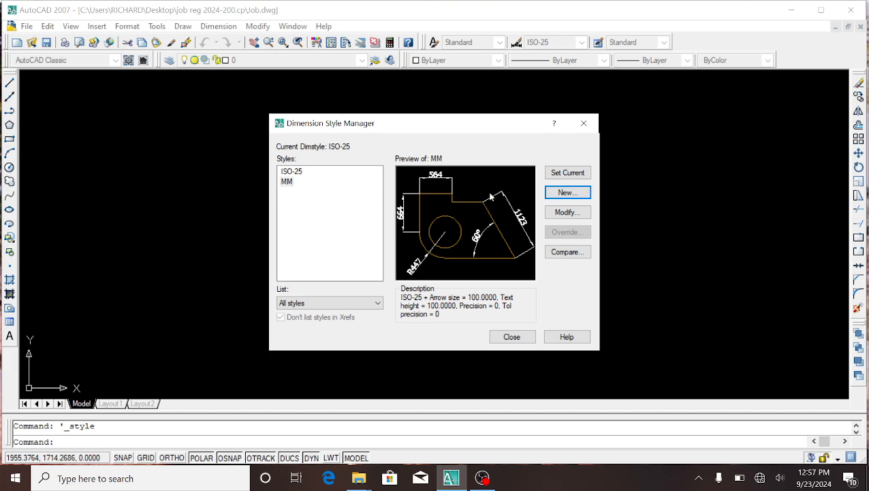
- Make MM the current dimension style, close the style manager and dismiss the Communication Center notice
left_click(568, 173)
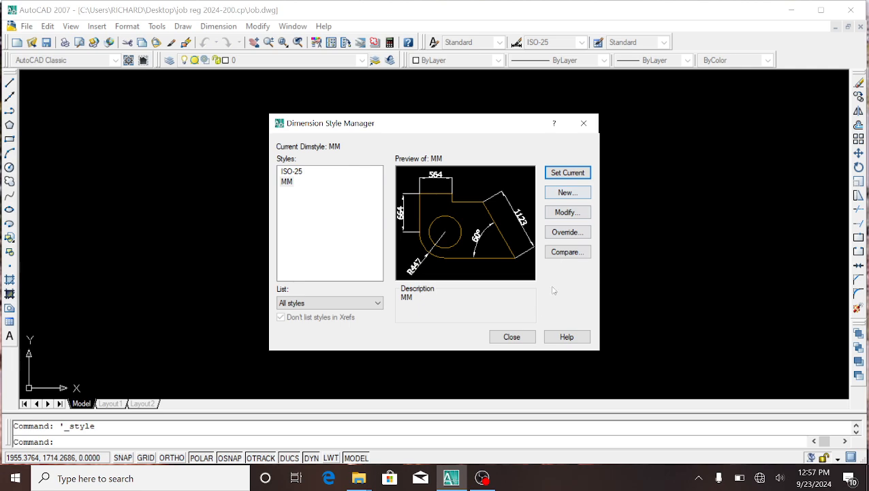
left_click(512, 337)
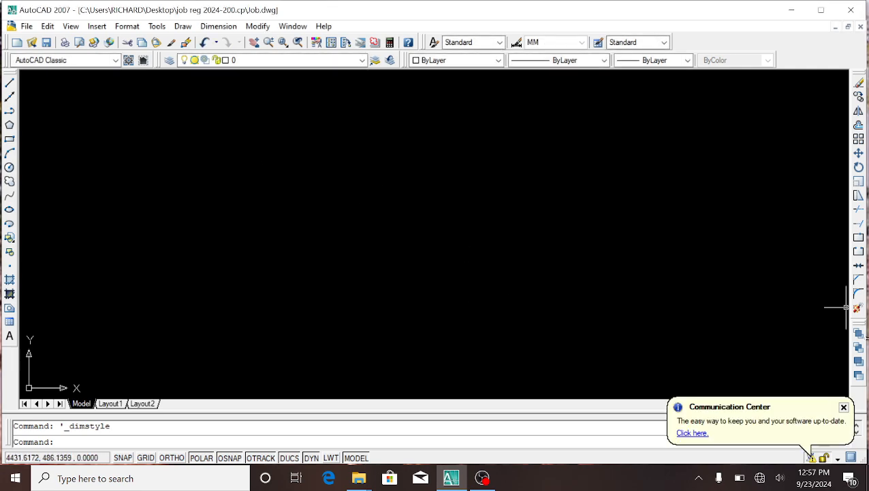
left_click(844, 407)
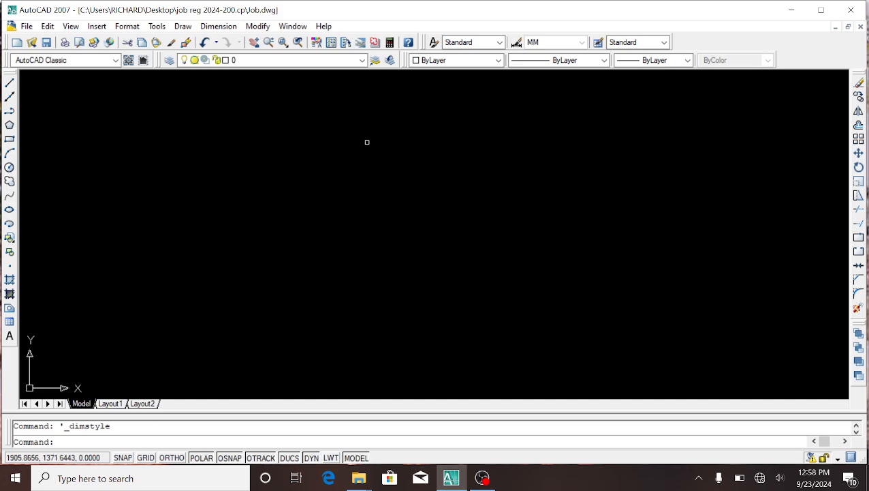
- Create a new layer named "Wall" in the layer manager and make it the current layer
left_click(171, 60)
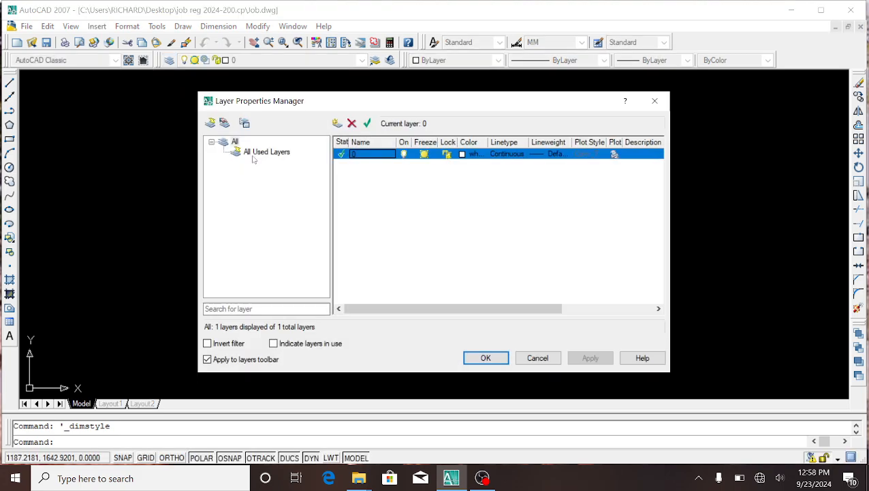
left_click(337, 124)
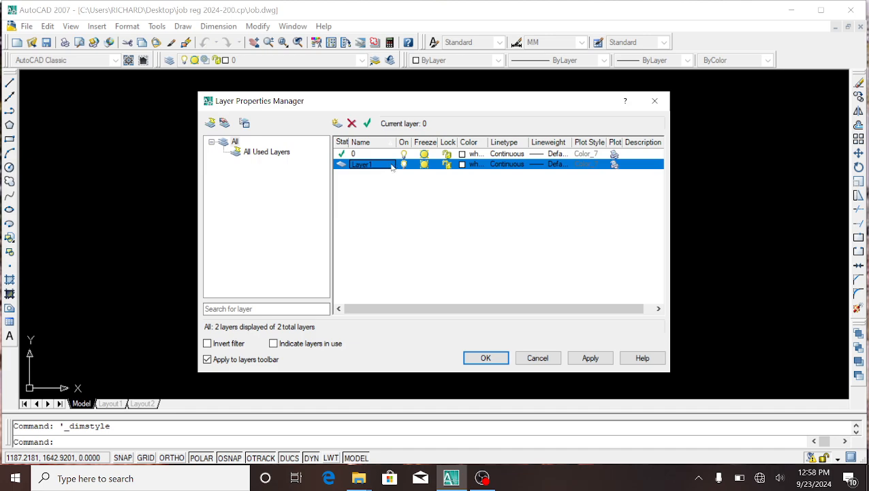
key("alt+c")
left_click(397, 171)
left_click(383, 165)
left_click(363, 162)
left_click(382, 167)
left_click(382, 167)
left_click(383, 167)
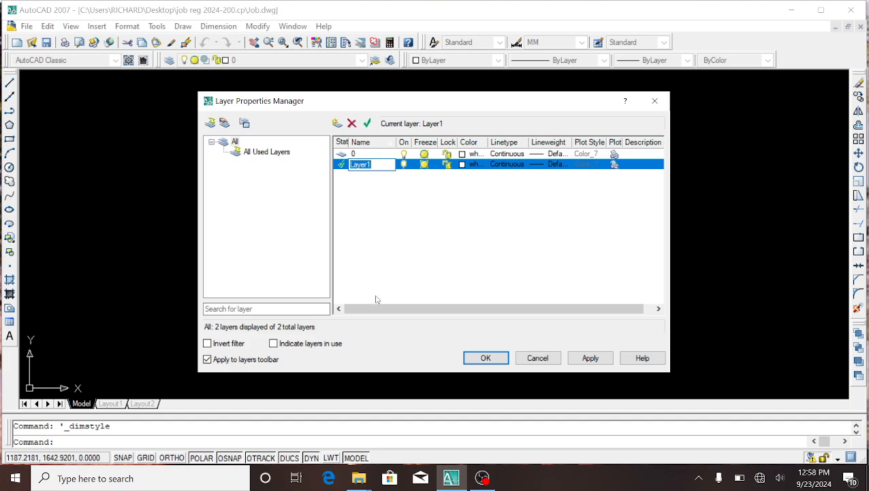
type("Wall")
key("Return")
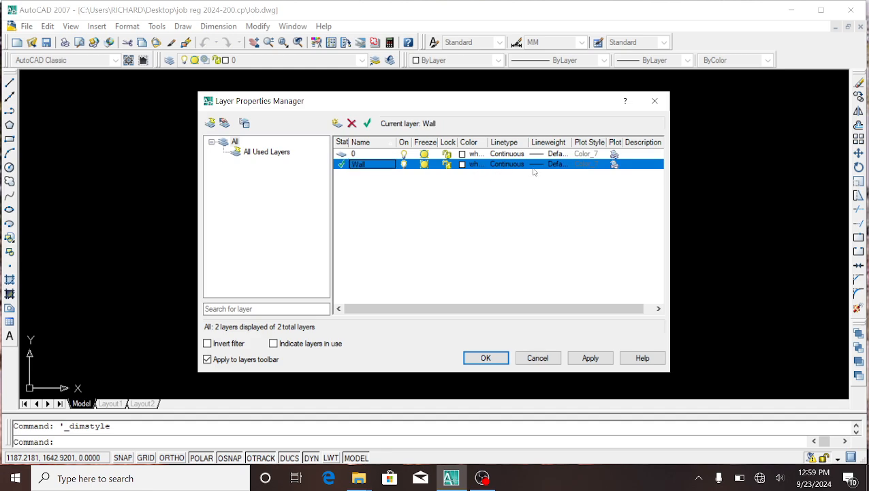
- Set the lineweight of the Wall layer to 0.50 mm
left_click(540, 167)
left_click(503, 267)
left_click(503, 266)
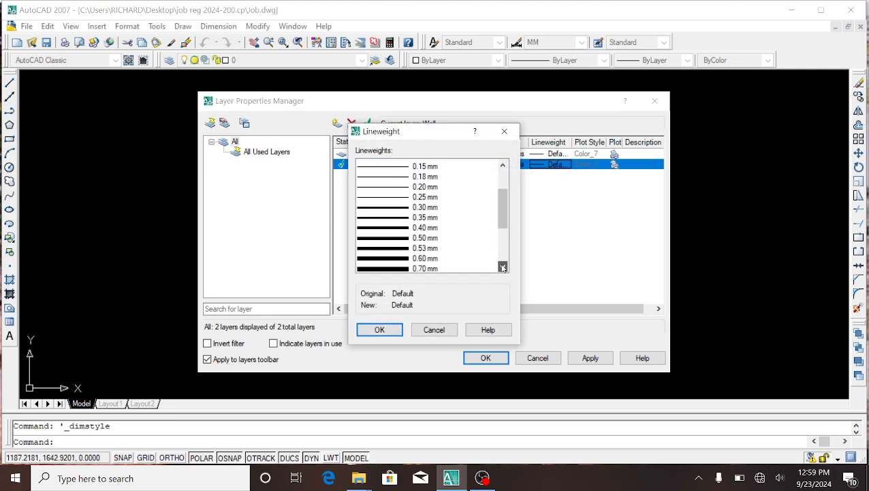
left_click(419, 236)
left_click(363, 333)
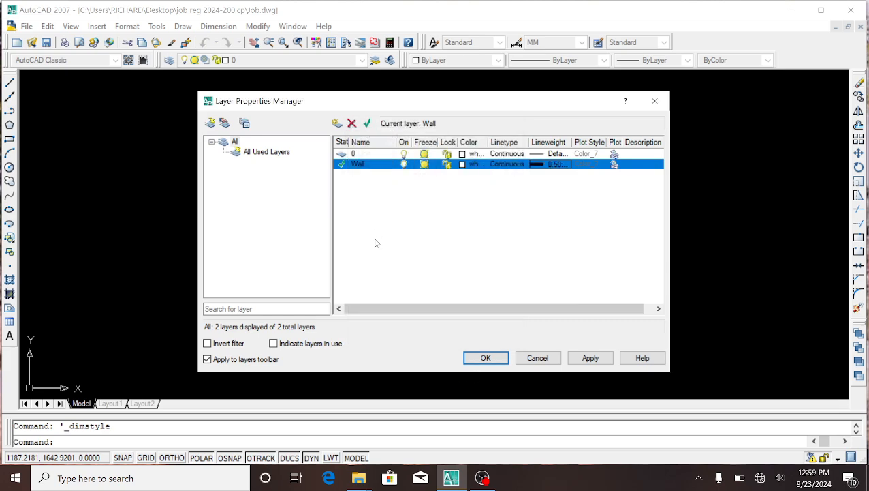
- Add a second new layer named "door" and make it the current layer
left_click(340, 123)
double_click(380, 179)
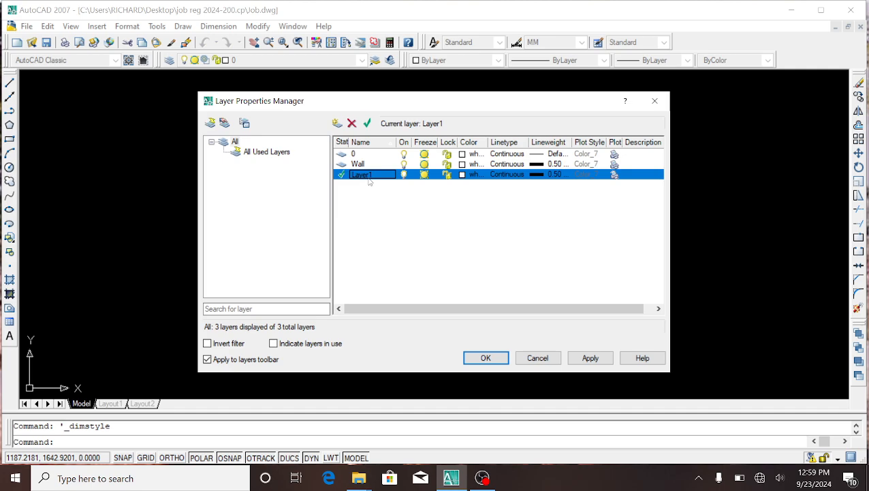
left_click(366, 177)
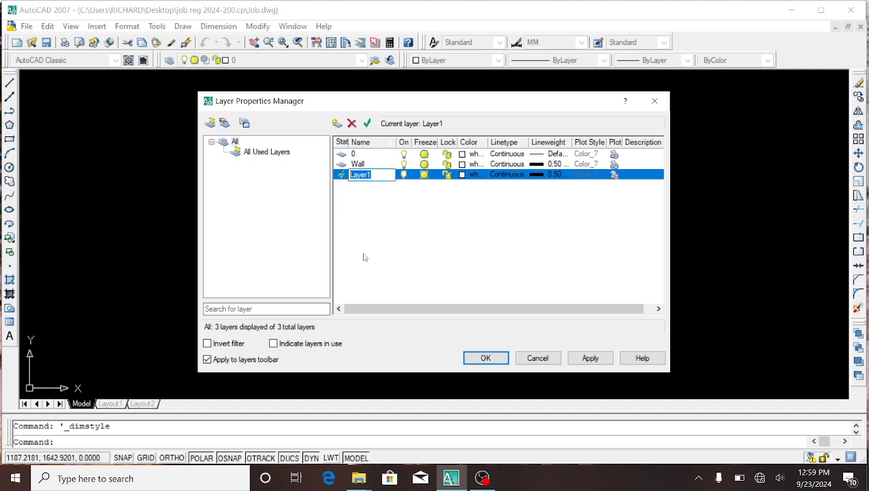
type("door")
- Set the door layer's lineweight to 0.05 mm and its color to magenta
left_click(537, 175)
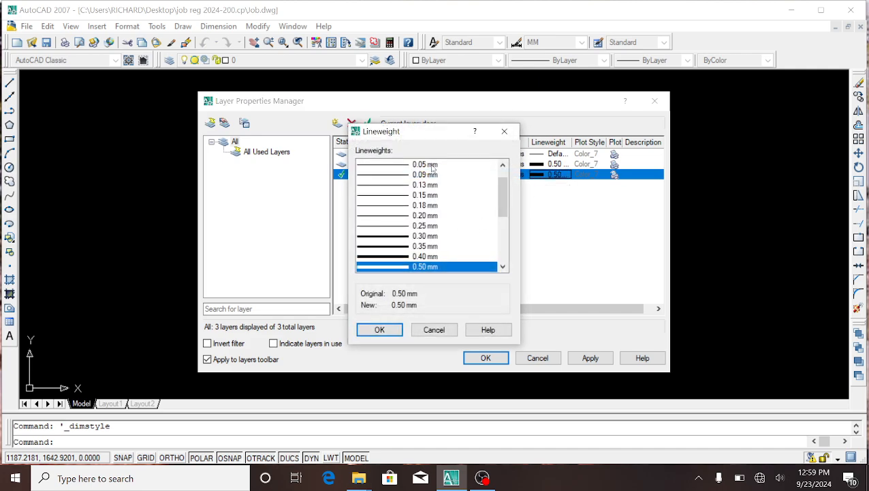
left_click(432, 167)
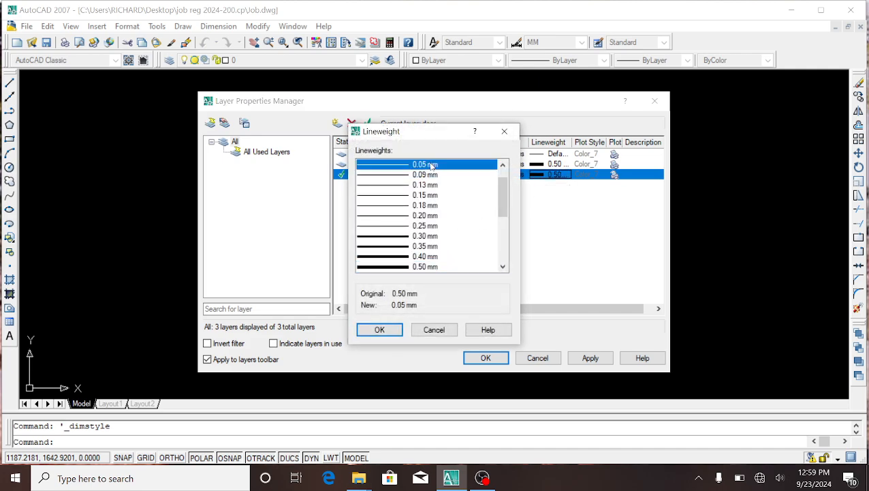
left_click(386, 330)
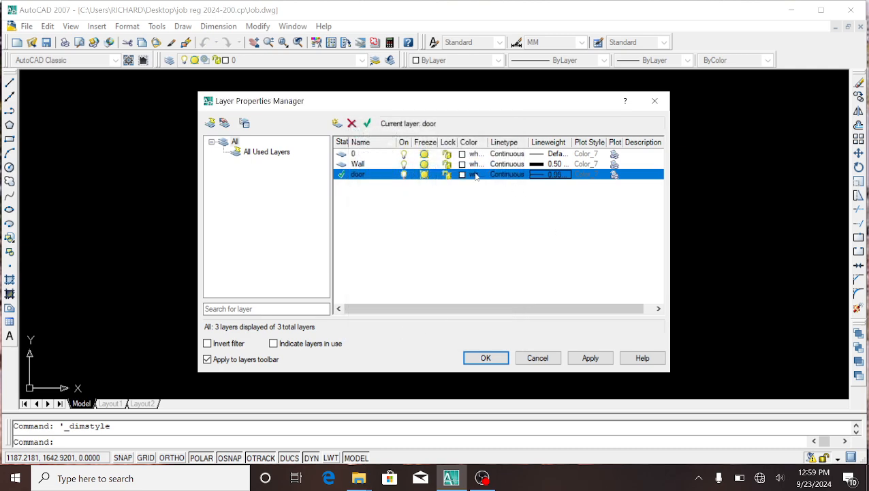
left_click(475, 175)
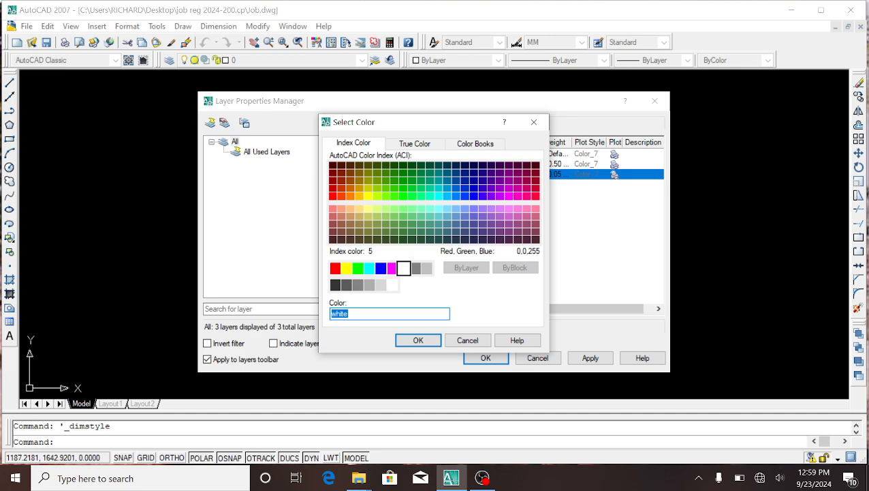
left_click(381, 267)
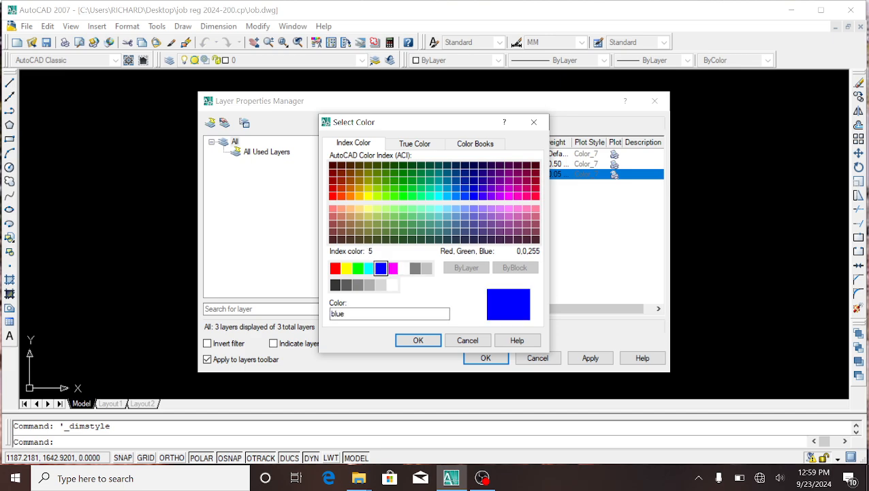
left_click(392, 268)
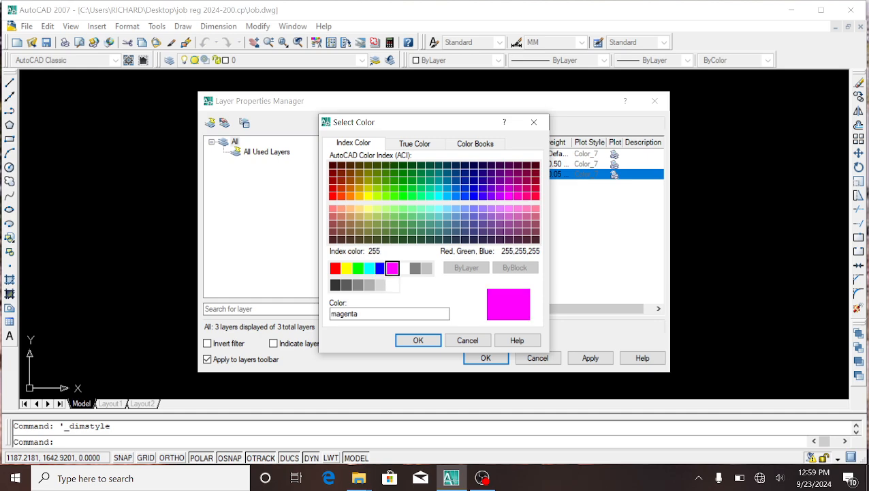
left_click(402, 340)
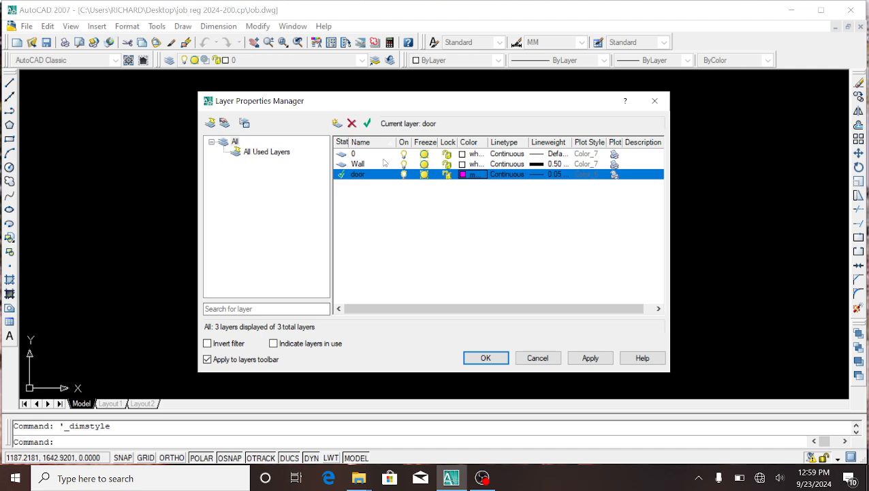
- Add another layer below door, keeping its default name, and set its color to yellow
left_click(337, 123)
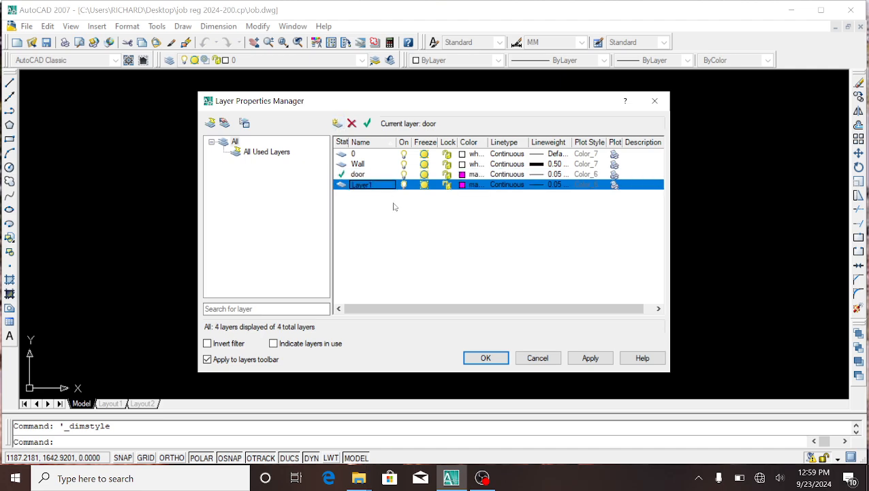
left_click(471, 185)
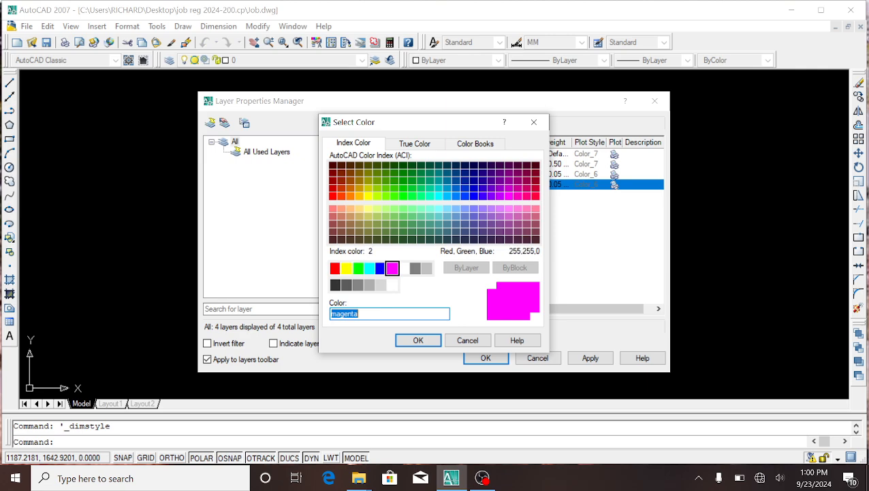
left_click(346, 267)
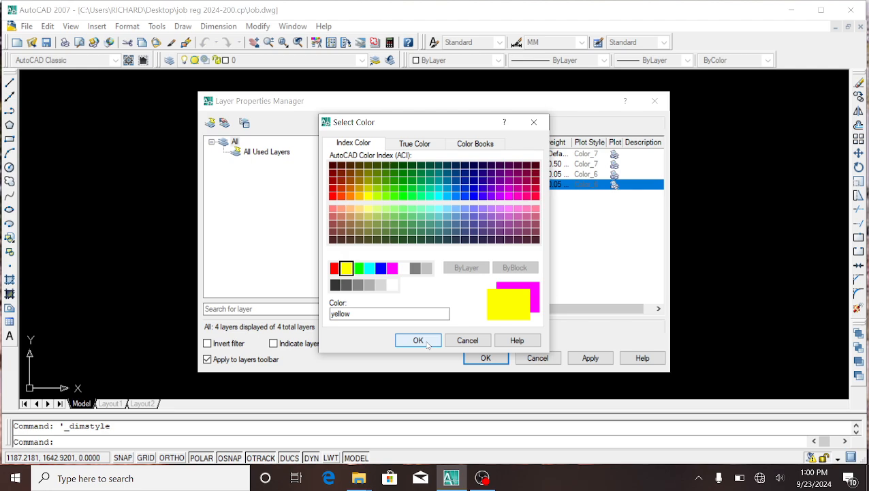
left_click(426, 342)
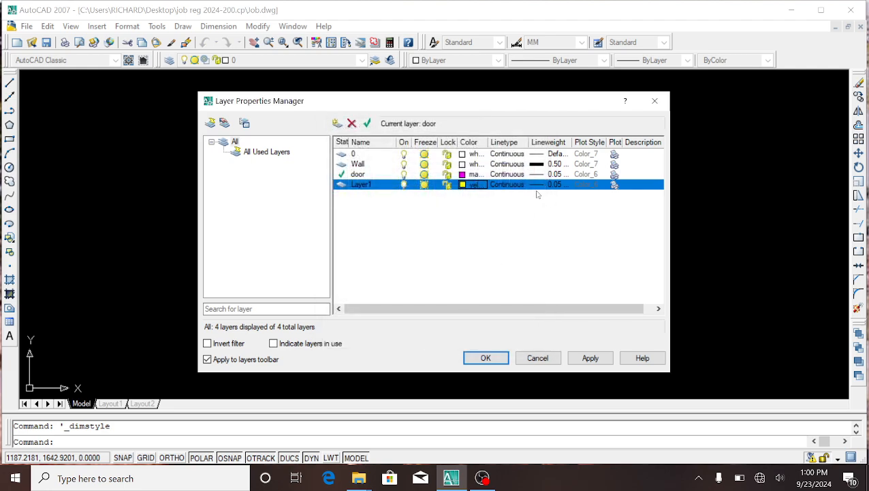
- Set the lineweight of the new yellow layer to 0.09 mm
left_click(537, 185)
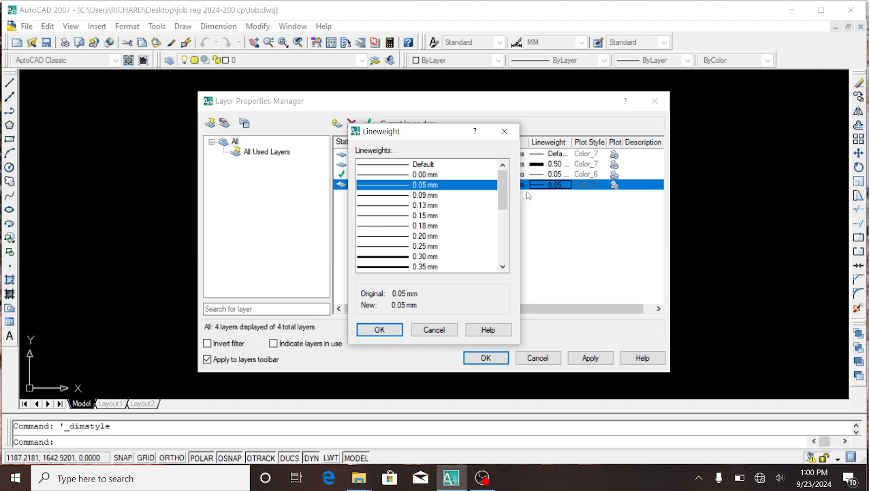
left_click(437, 197)
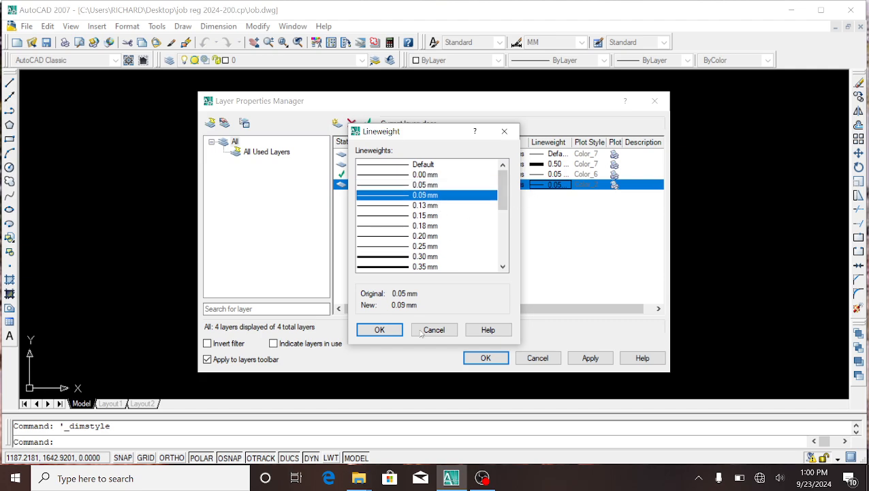
left_click(380, 330)
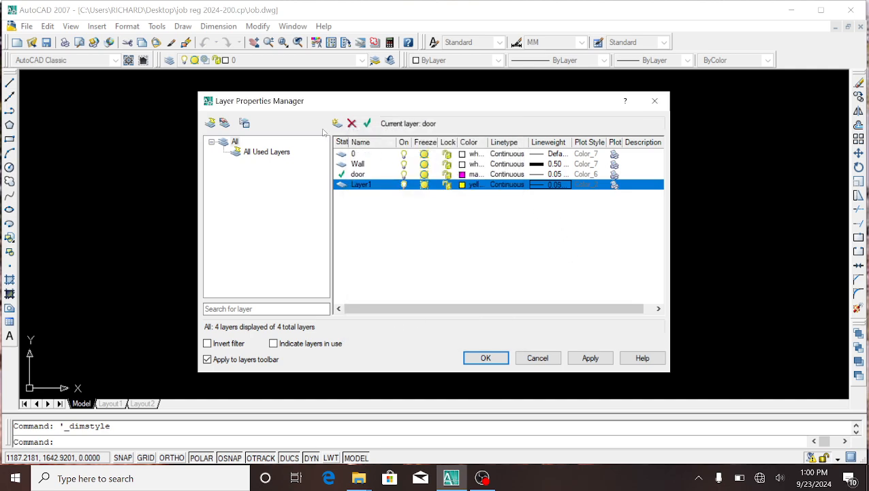
- Add a new layer named "Dim" and make it the current layer
left_click(336, 123)
double_click(381, 197)
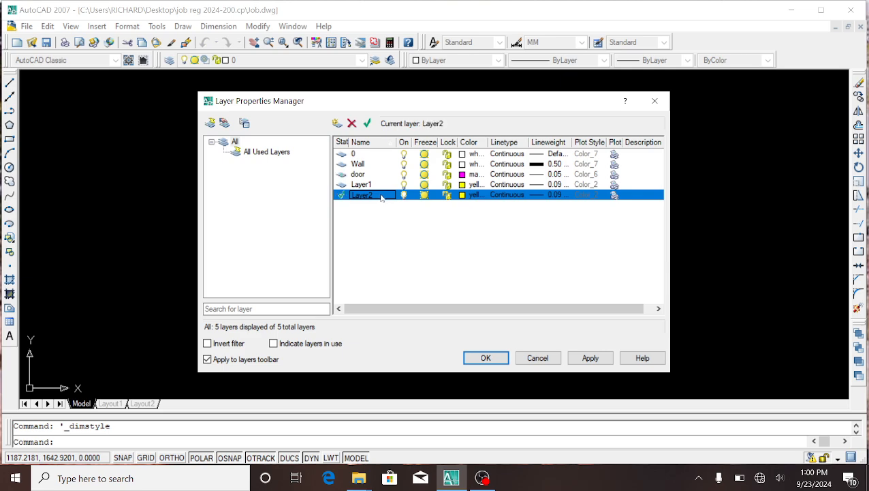
left_click(374, 195)
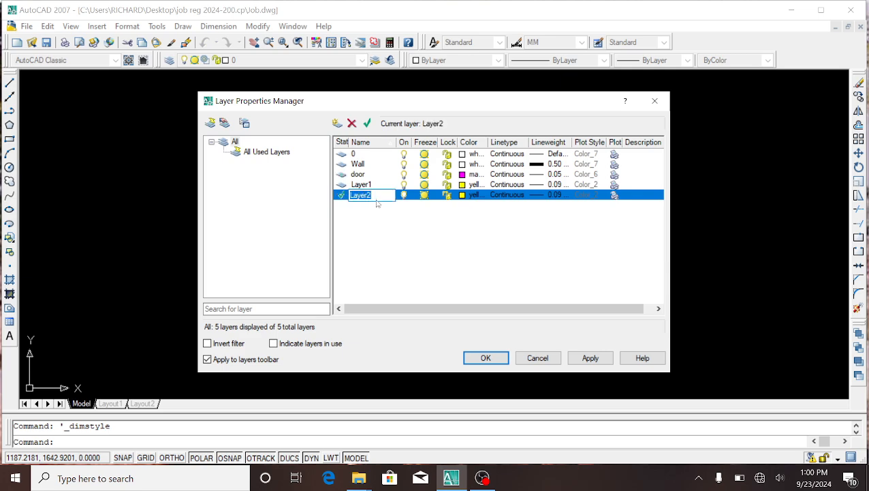
type("Dimen")
key("Return")
- Set the Dim layer's color to red and its lineweight to 0.13 mm
left_click(469, 195)
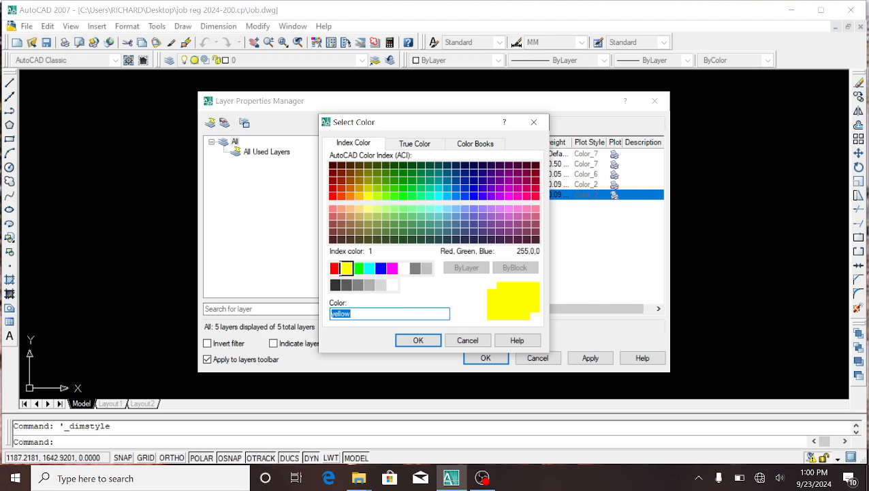
left_click(334, 268)
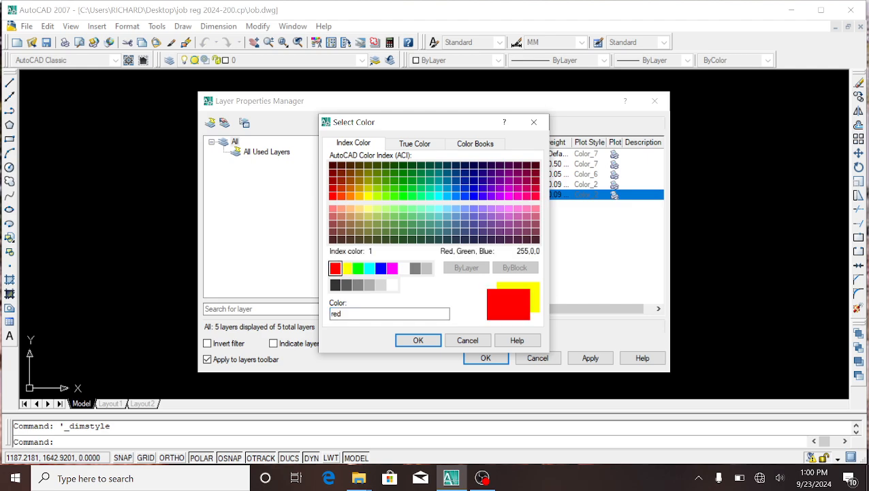
left_click(418, 340)
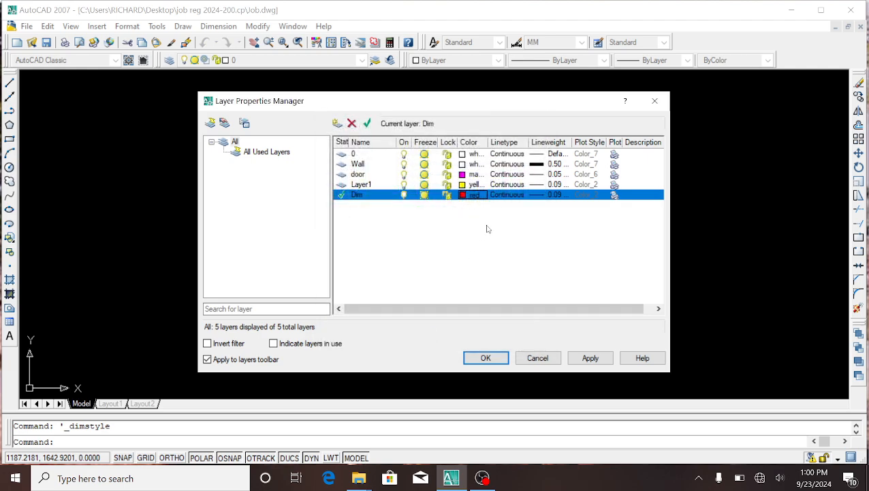
left_click(535, 197)
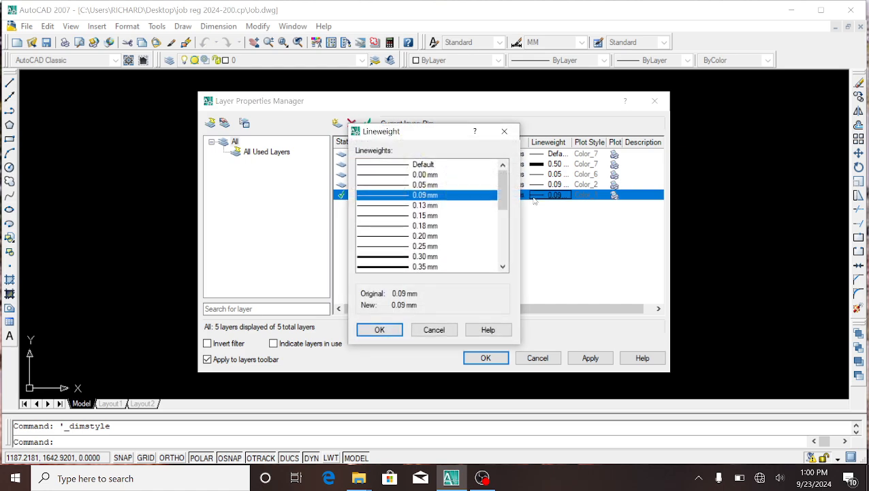
left_click(430, 206)
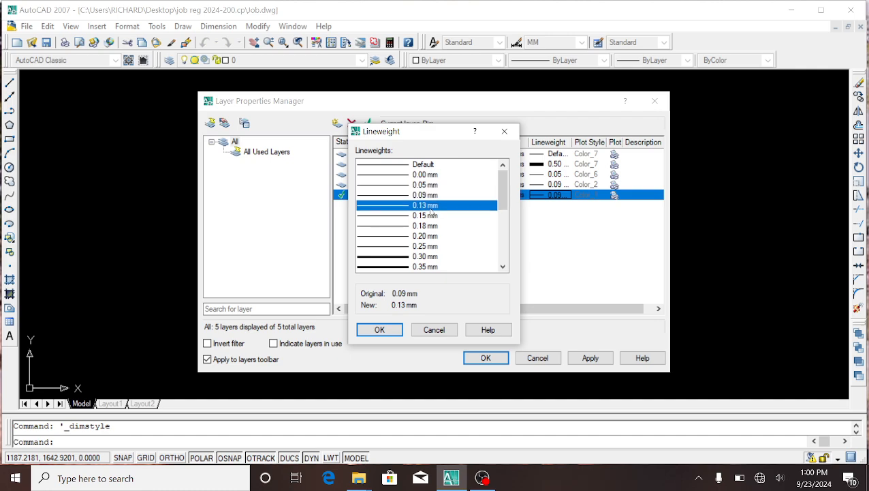
left_click(386, 329)
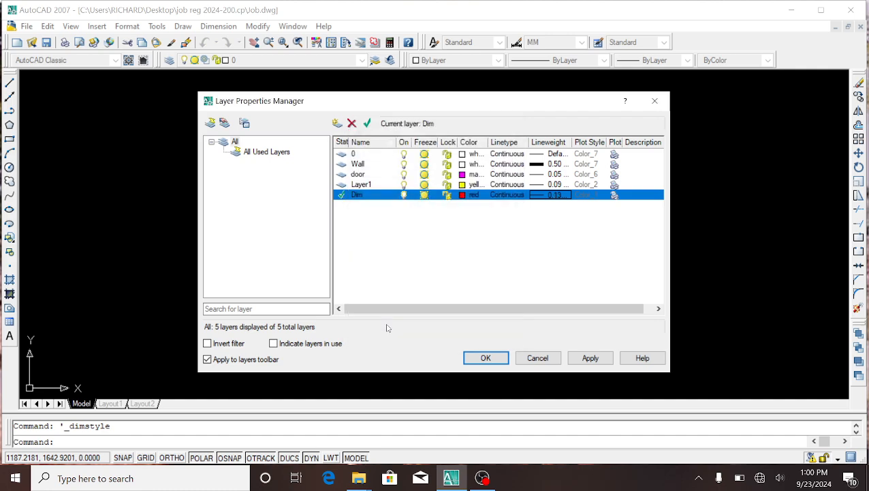
- Add a new layer named "text" below Dim and make it the current layer
left_click(336, 124)
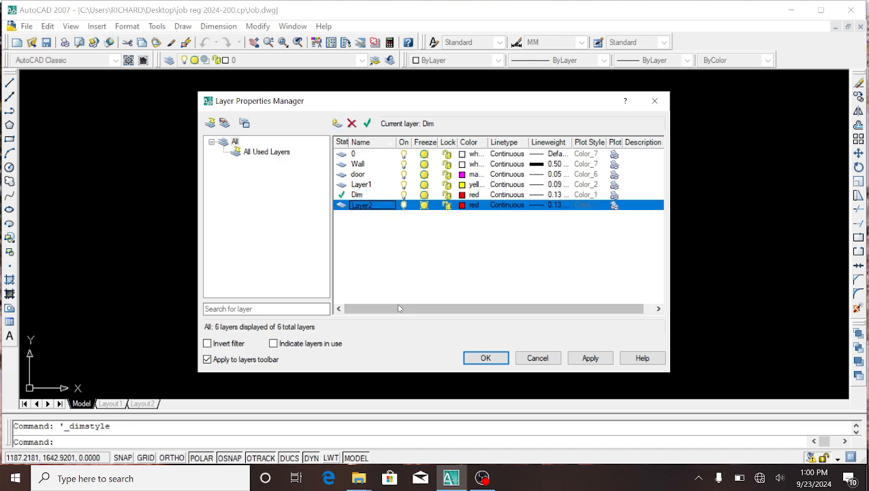
double_click(379, 206)
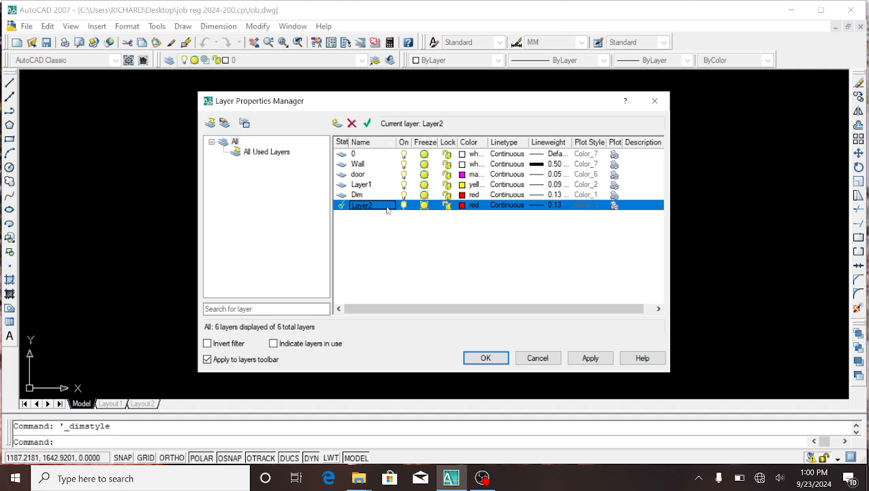
double_click(391, 205)
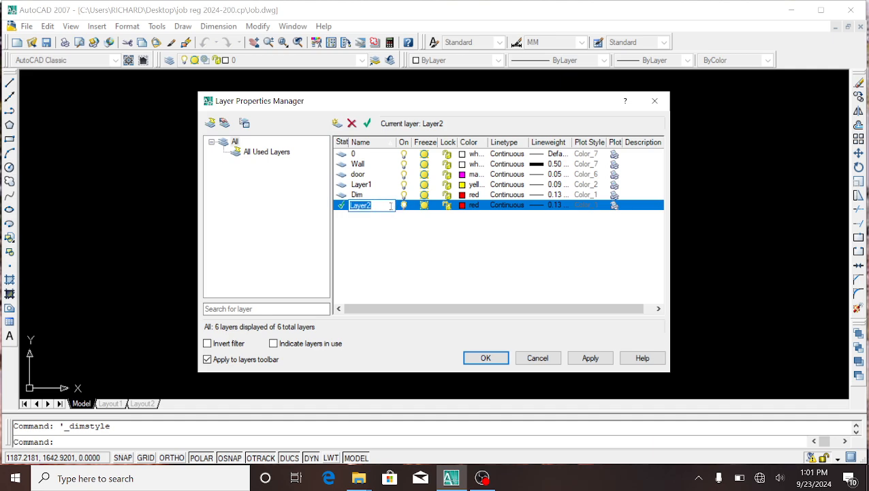
type("text")
key("Return")
- Set the text layer's color to green and its lineweight to 0.15 mm
left_click(472, 205)
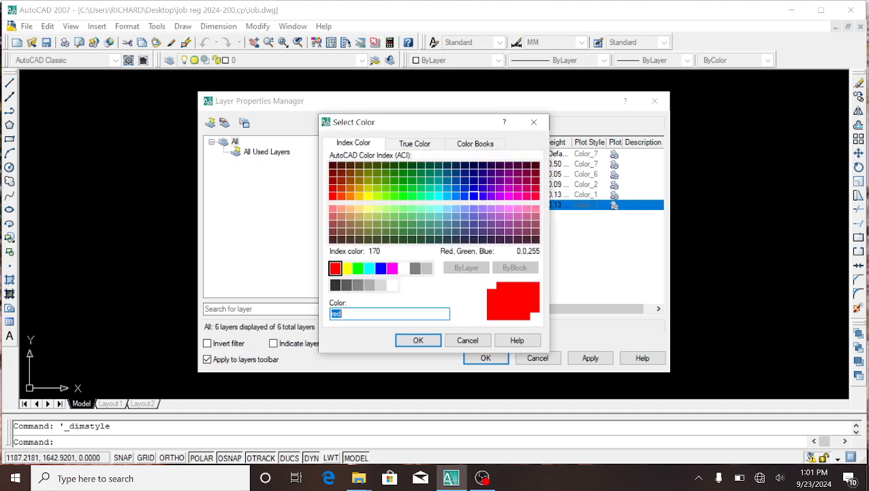
left_click(346, 268)
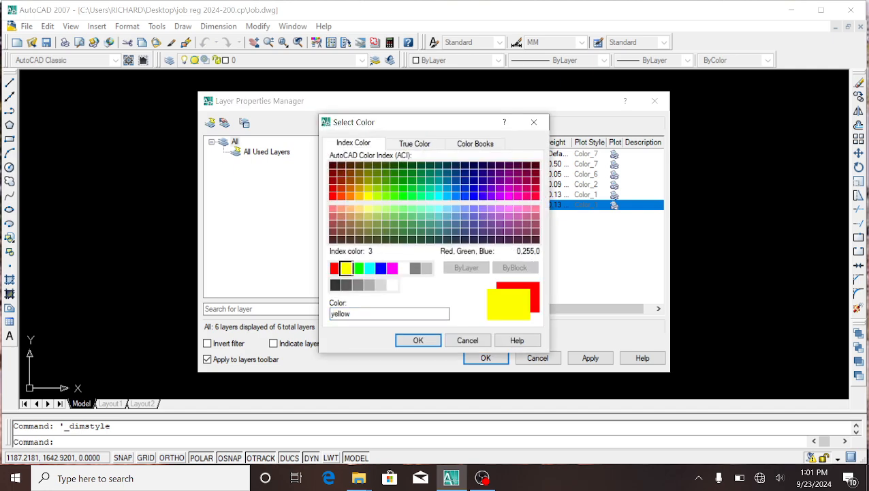
left_click(359, 268)
left_click(417, 340)
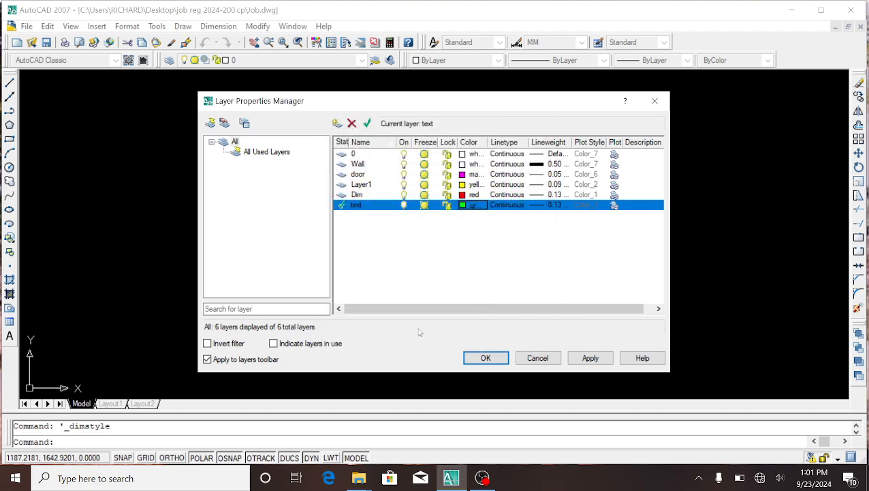
left_click(538, 205)
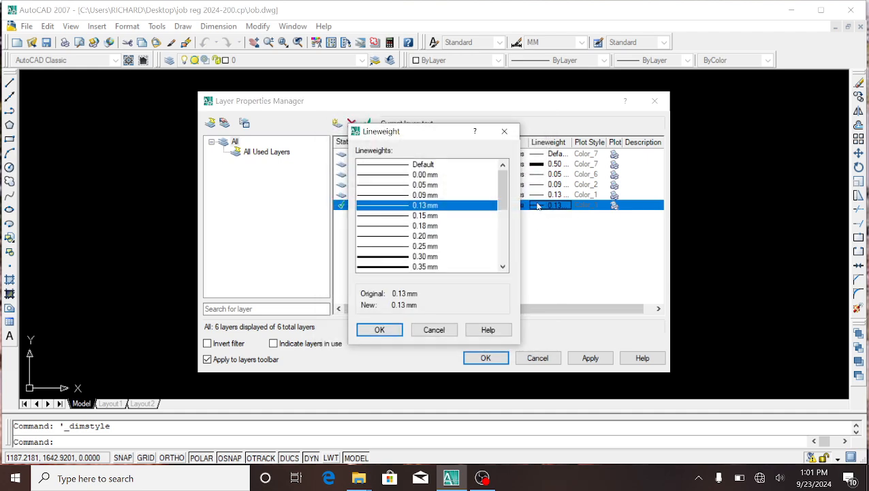
left_click(413, 216)
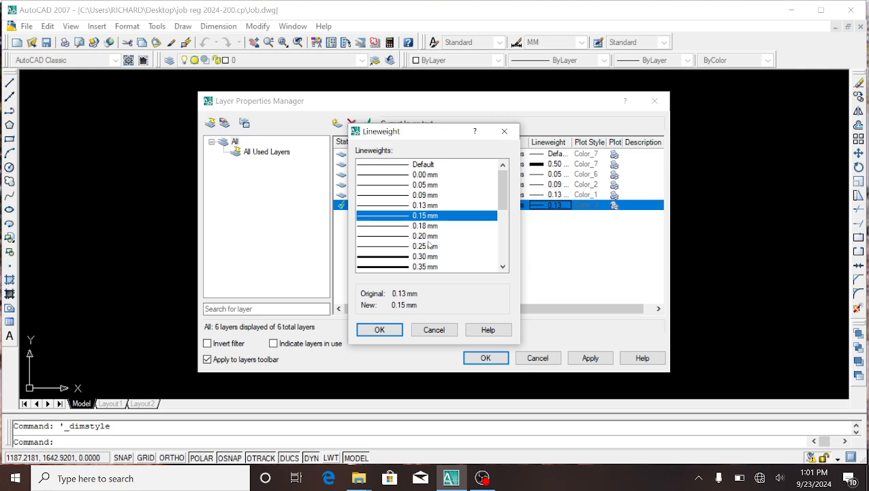
left_click(380, 329)
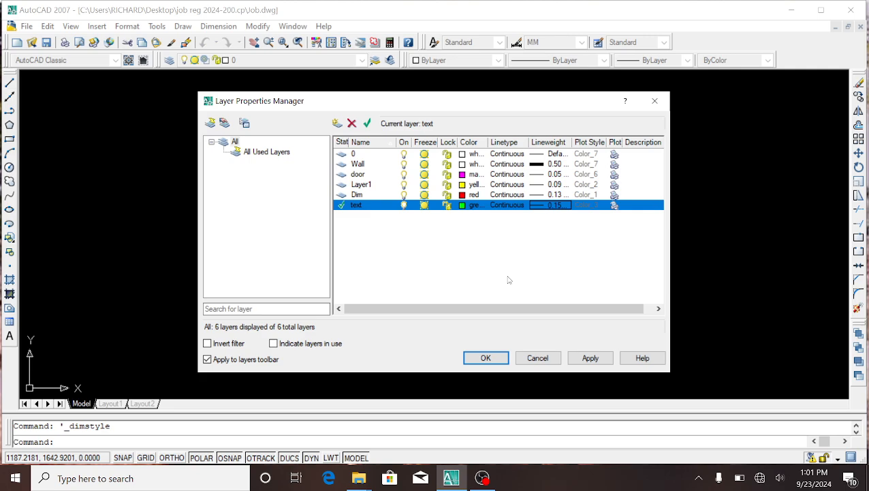
- Make the yellow Layer1 the current layer and rename it "window"
left_click(374, 185)
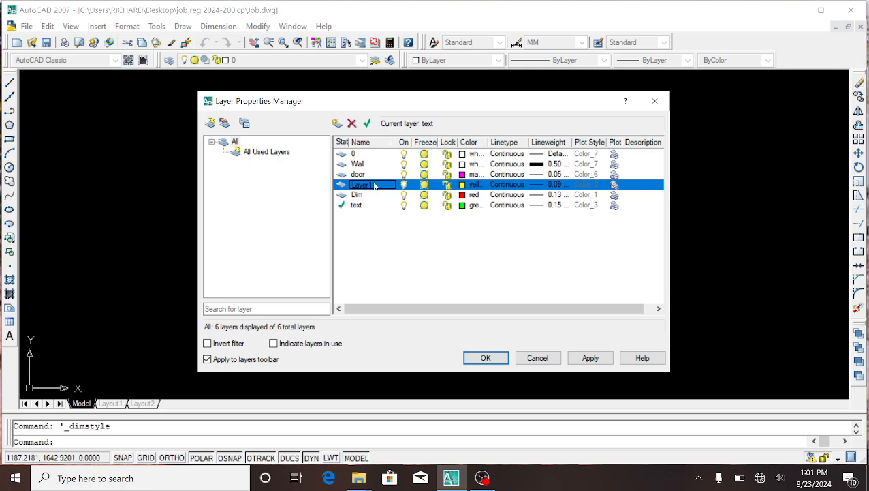
double_click(377, 186)
left_click(376, 185)
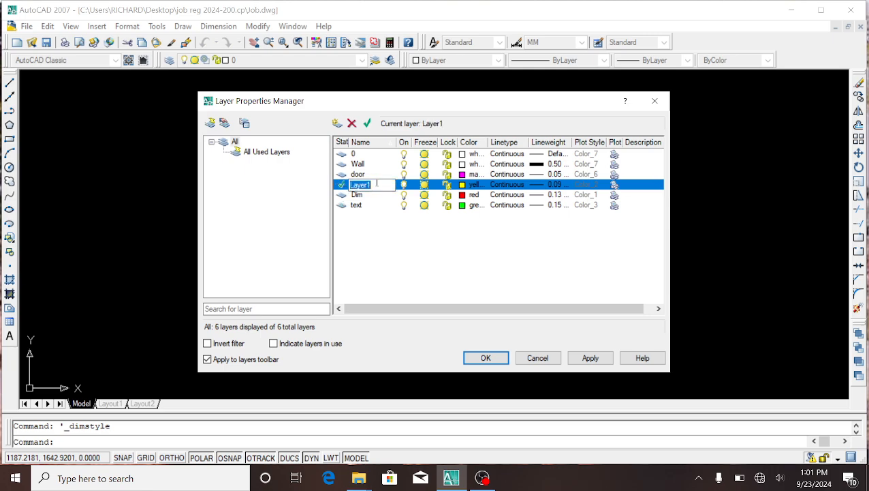
right_click(377, 184)
left_click(377, 184)
key("BackSpace")
key("BackSpace")
key("BackSpace")
key("BackSpace")
type("window")
key("Return")
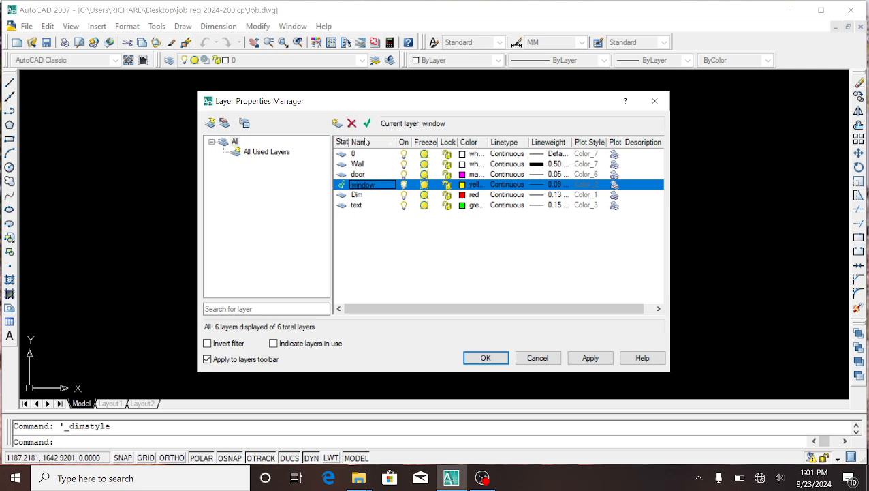
- Add a new layer named "item" below text and make it the current layer
left_click(336, 123)
double_click(375, 218)
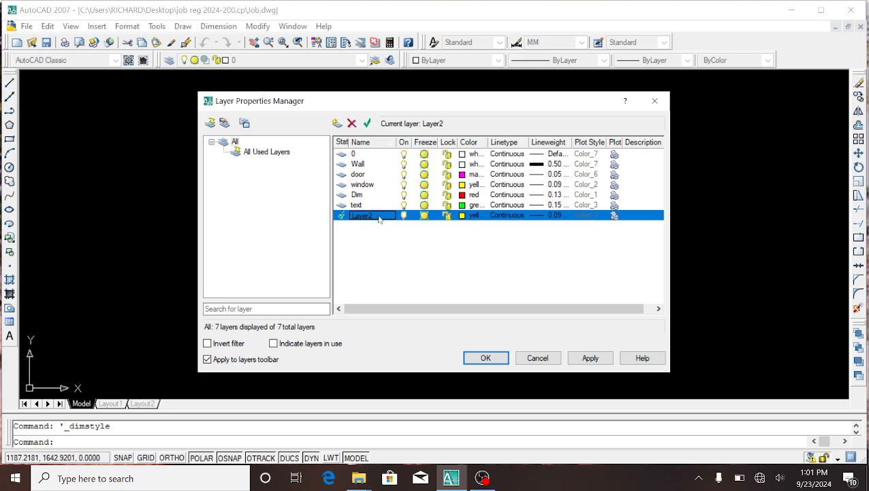
left_click(379, 217)
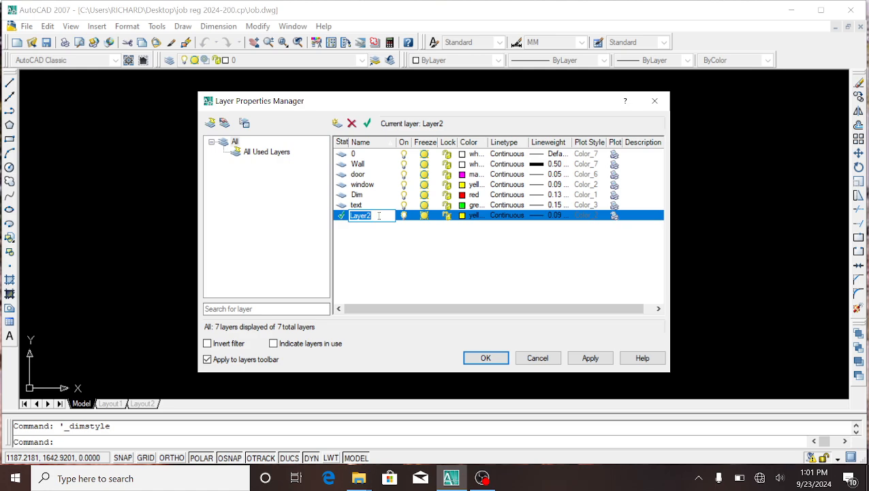
type("item")
key("Return")
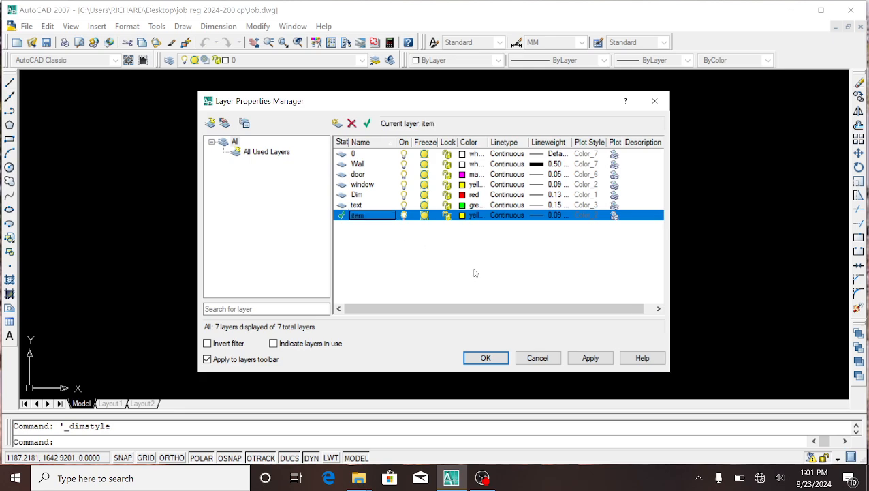
- Set the item layer's color to 9 and its lineweight to 0.05 mm, and apply the layer settings
left_click(473, 216)
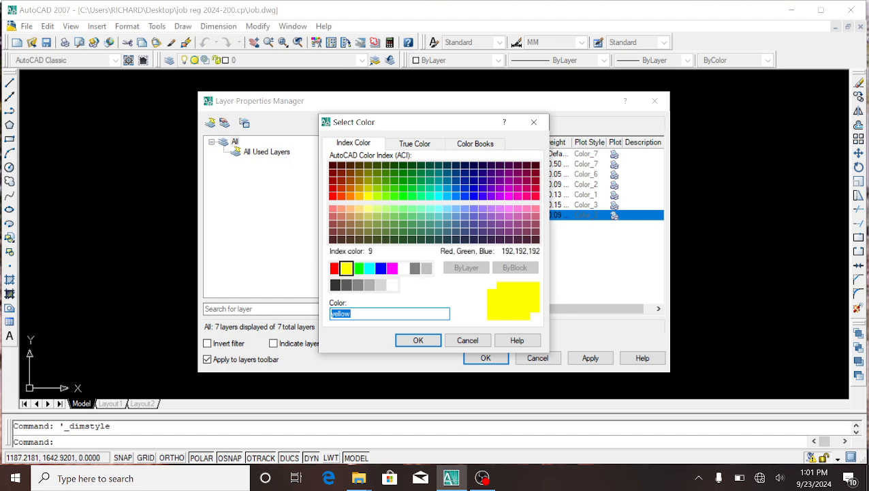
type("9")
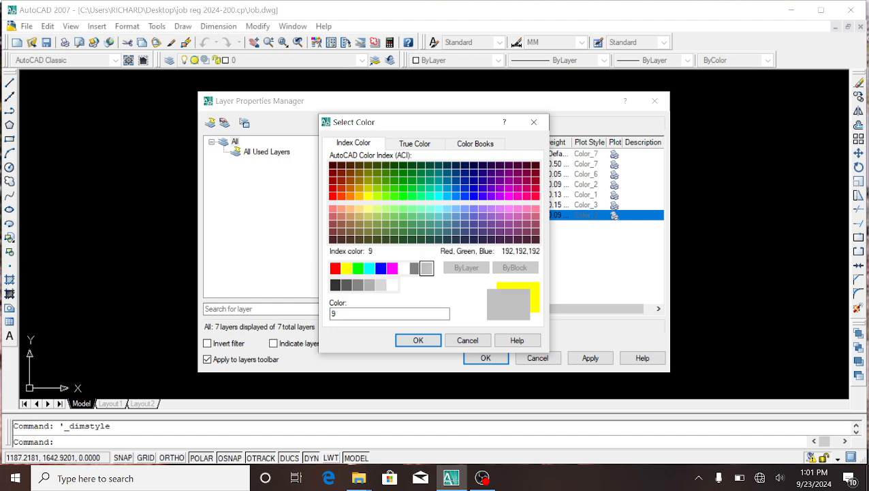
left_click(418, 340)
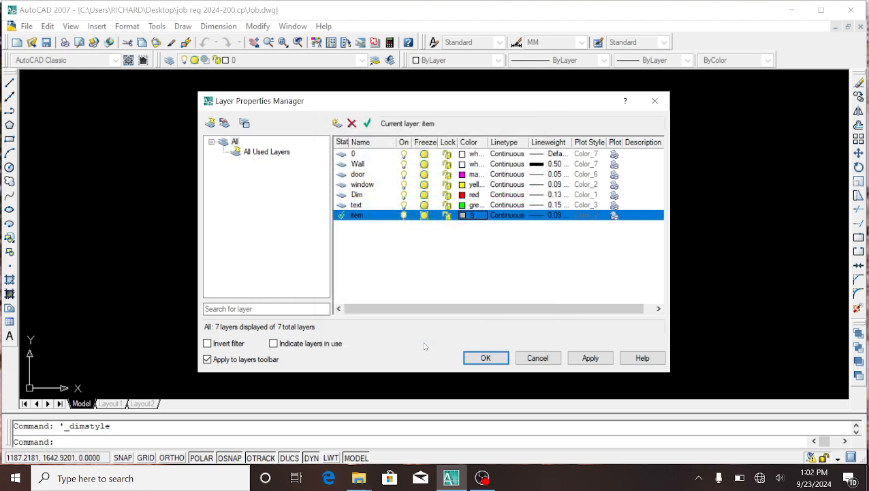
left_click(531, 218)
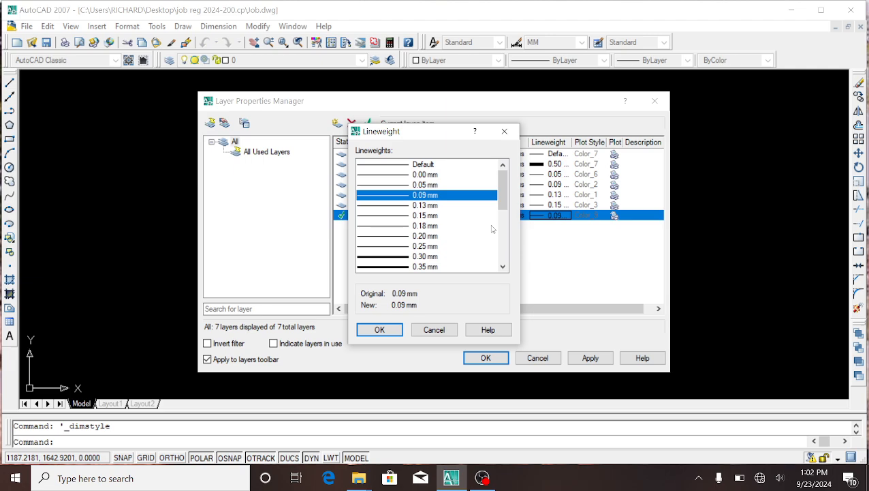
left_click(451, 185)
left_click(379, 330)
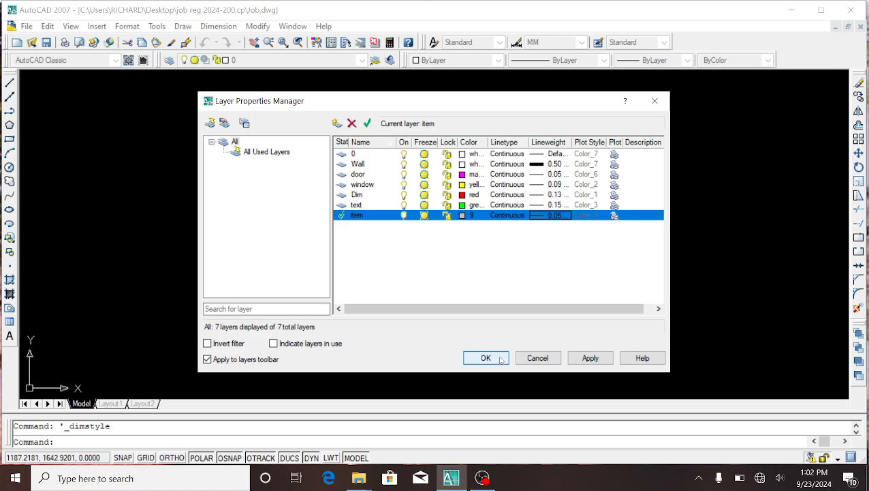
left_click(602, 362)
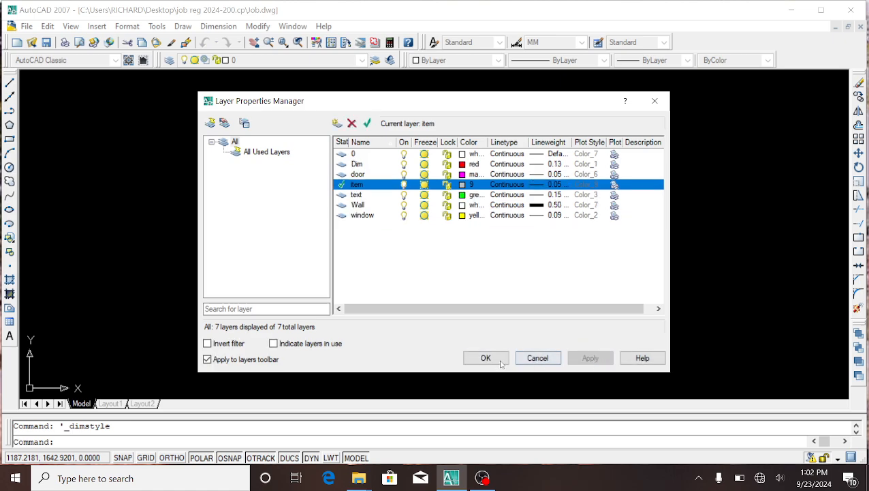
left_click(486, 358)
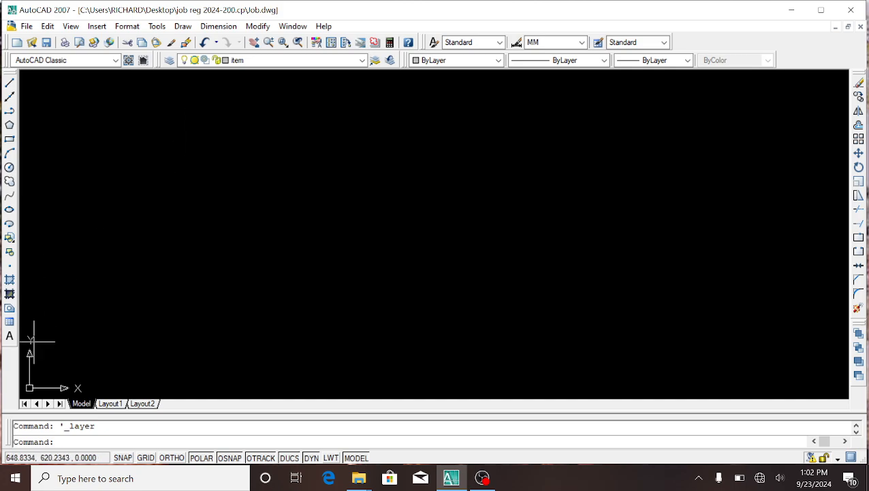
- Place a multiline text reading "abc" in the drawing using the Standard style at height 100
left_click(10, 335)
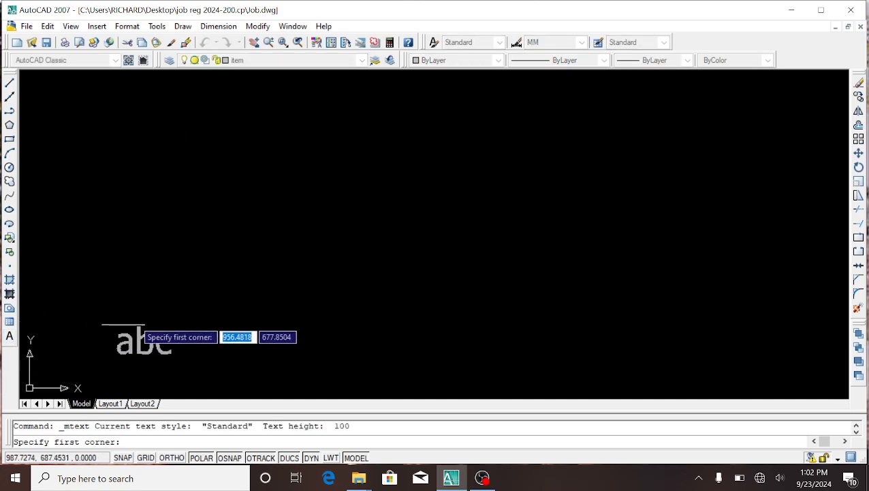
left_click(160, 312)
left_click(557, 160)
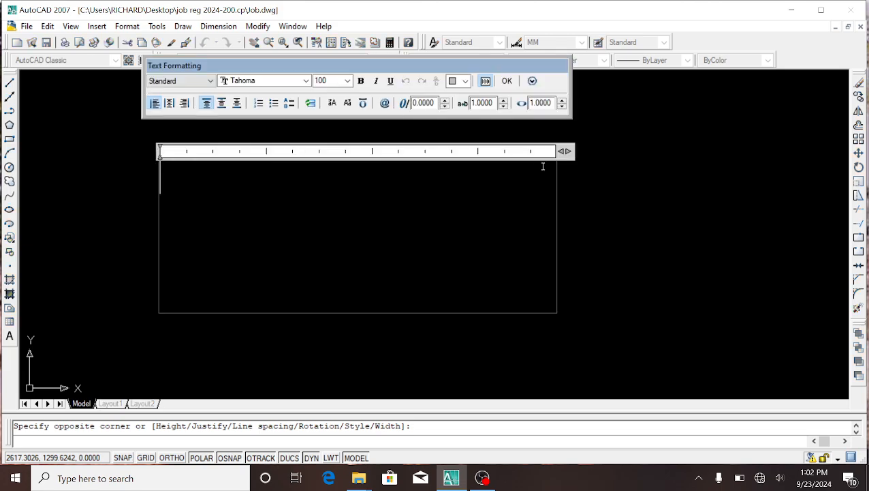
type("a")
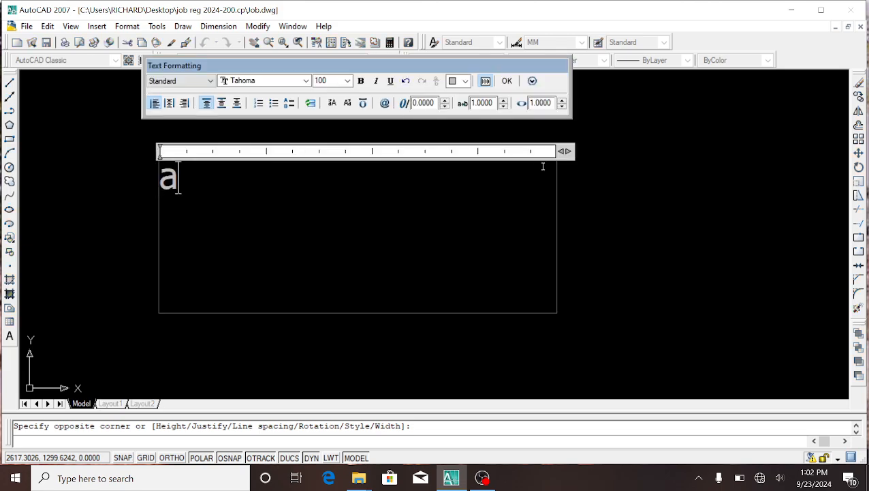
type("bc")
left_click(589, 153)
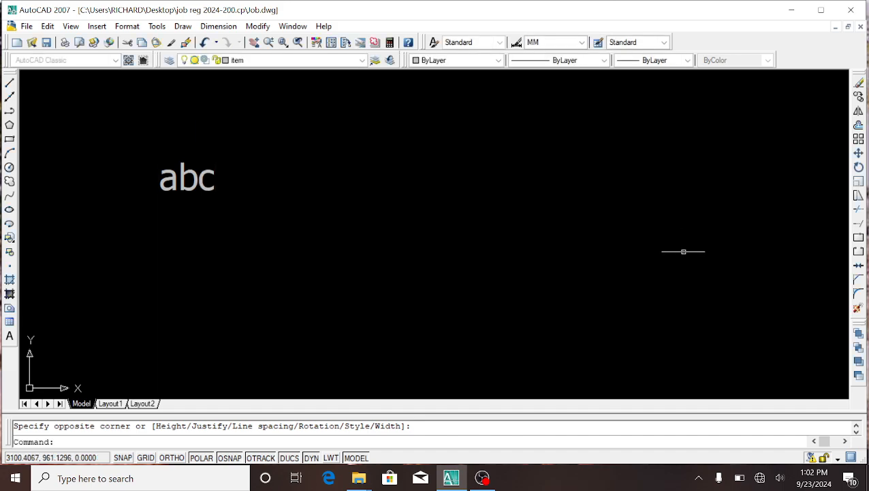
- Draw a rectangle about 2470 units wide just above the "abc" text
scroll(173, 183, "up", 8)
scroll(456, 251, "down", 10)
scroll(474, 257, "up", 6)
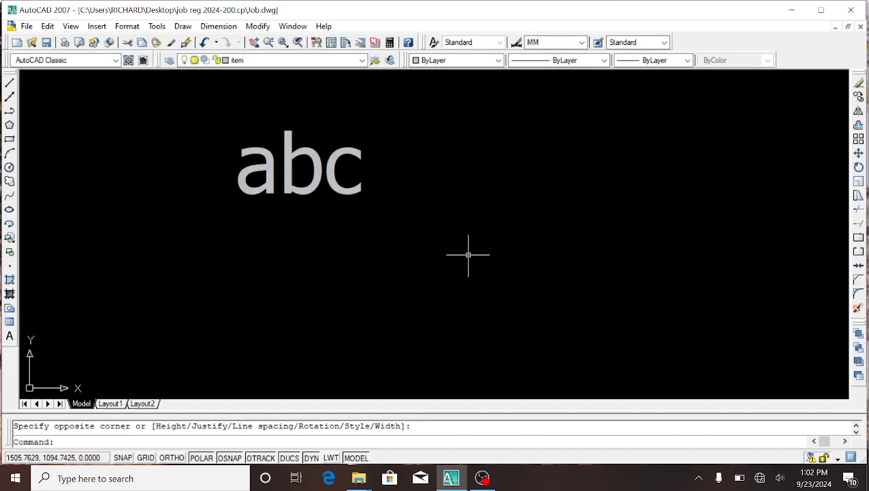
scroll(252, 179, "up", 5)
scroll(421, 246, "down", 1)
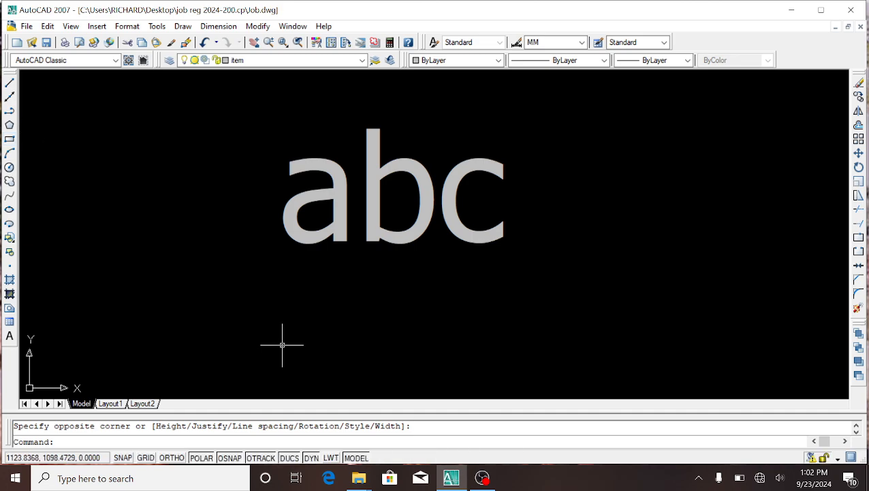
scroll(282, 345, "down", 3)
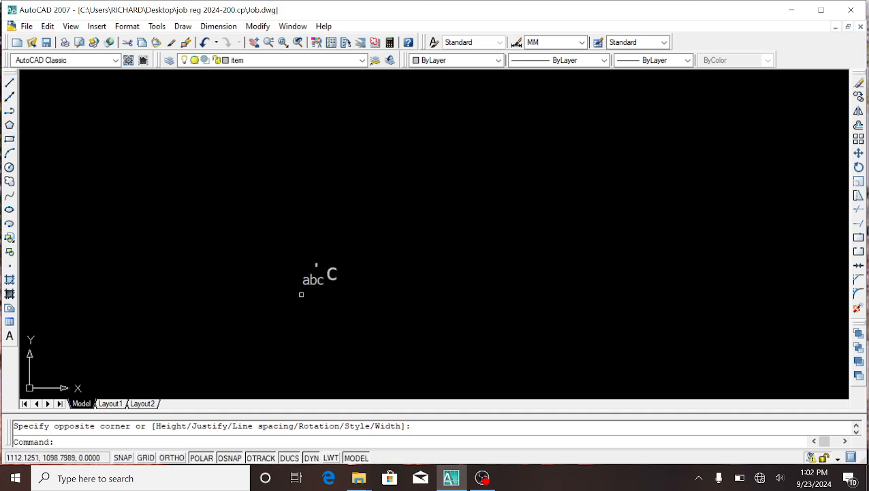
left_click(10, 138)
left_click(262, 240)
left_click(515, 142)
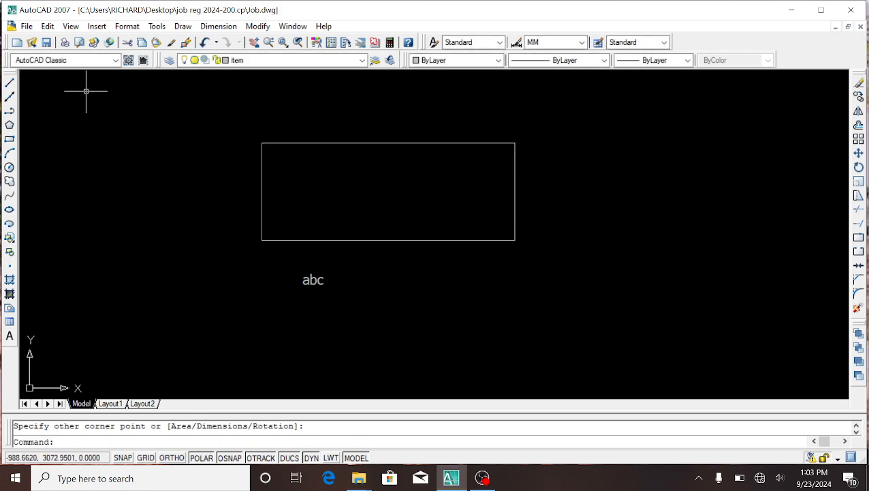
- Add a linear dimension for the rectangle's top edge, placing the dimension line above it
left_click(218, 26)
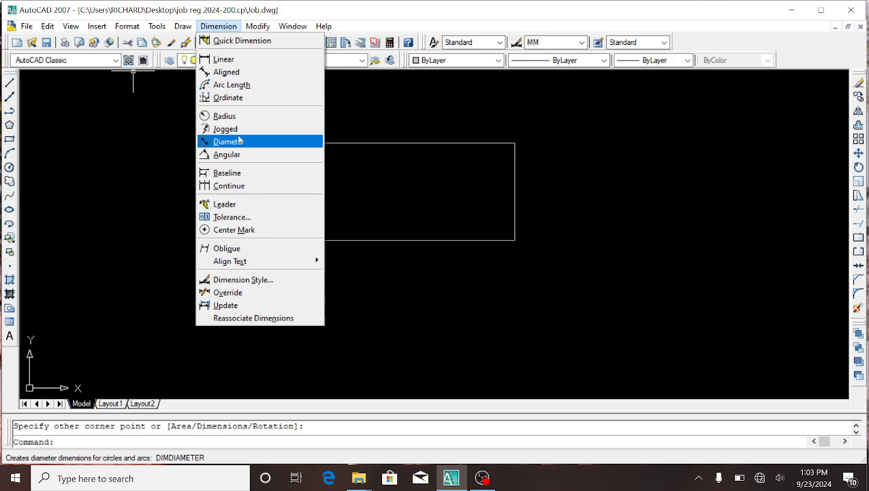
left_click(223, 59)
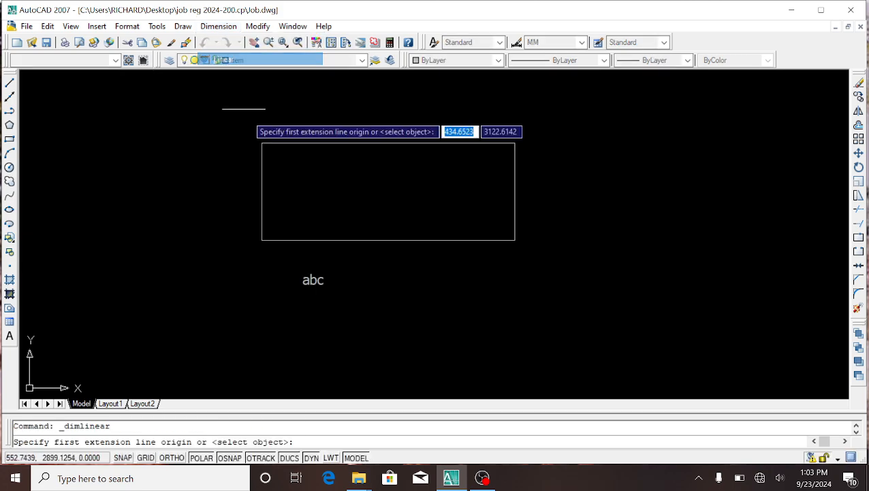
left_click(261, 142)
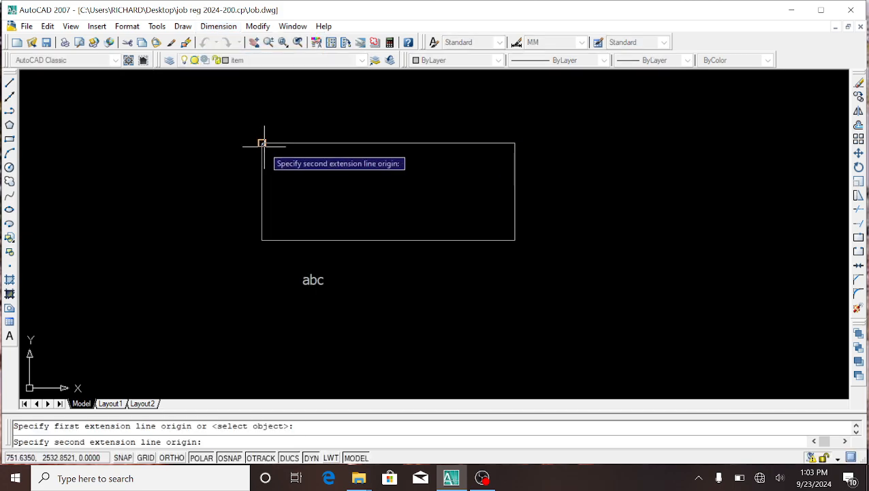
left_click(515, 143)
left_click(483, 117)
scroll(409, 96, "up", 1)
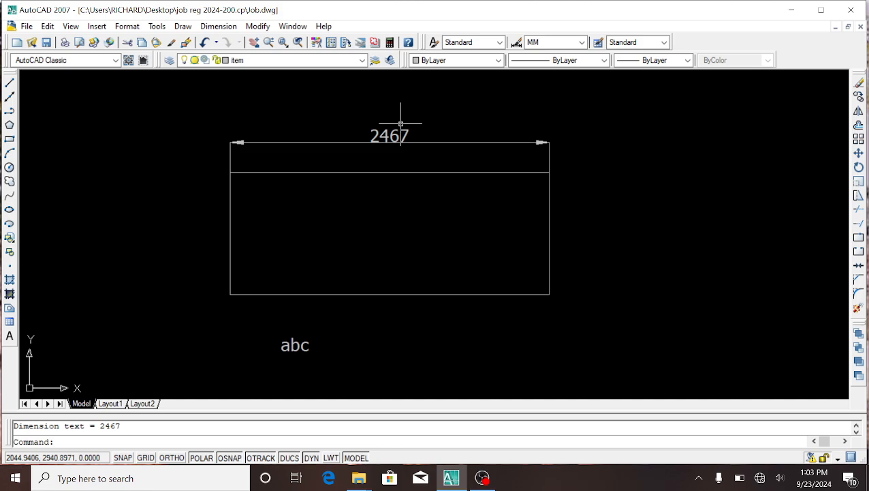
scroll(401, 124, "down", 2)
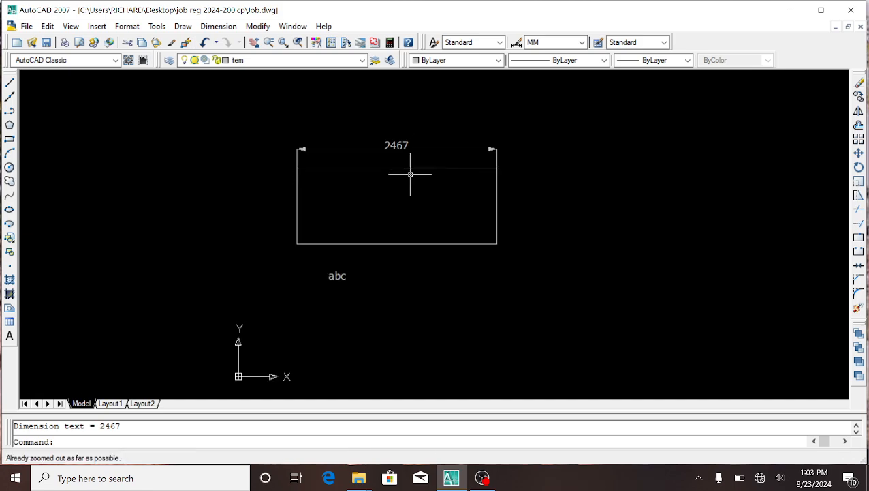
- Erase the sample rectangle, its linear dimension and the "abc" text from the drawing
left_click(564, 318)
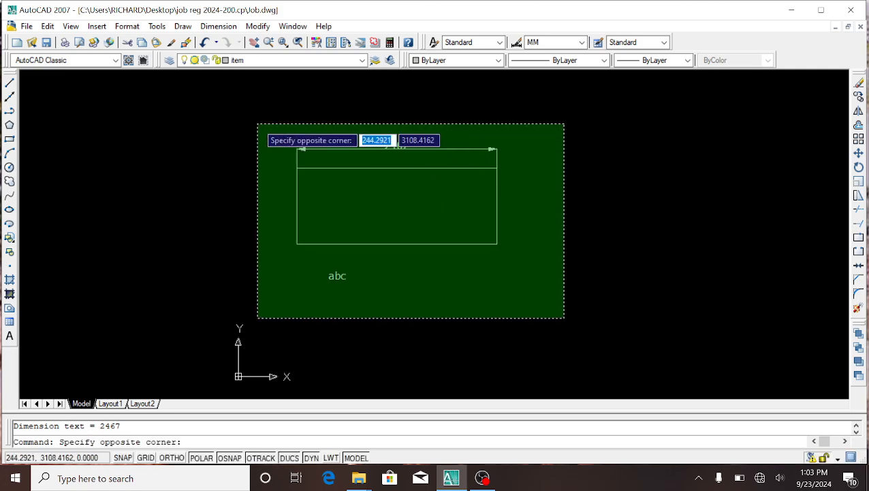
left_click(258, 124)
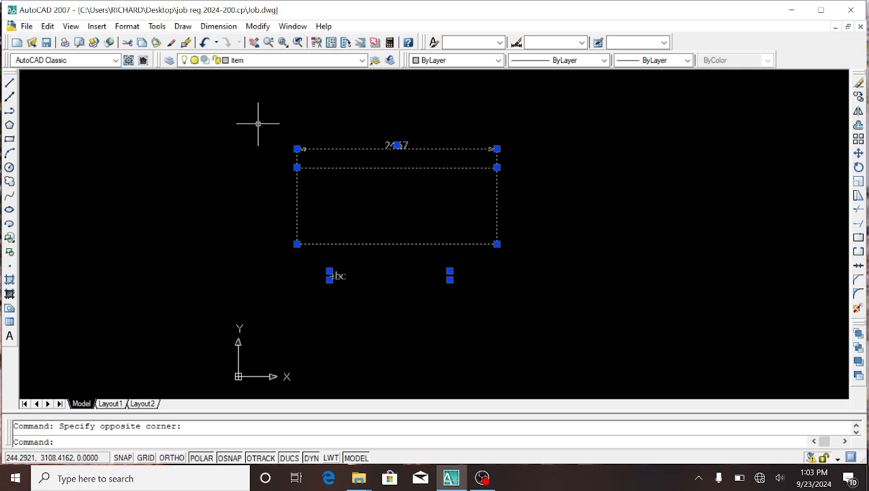
key("Escape")
left_click(597, 345)
left_click(220, 115)
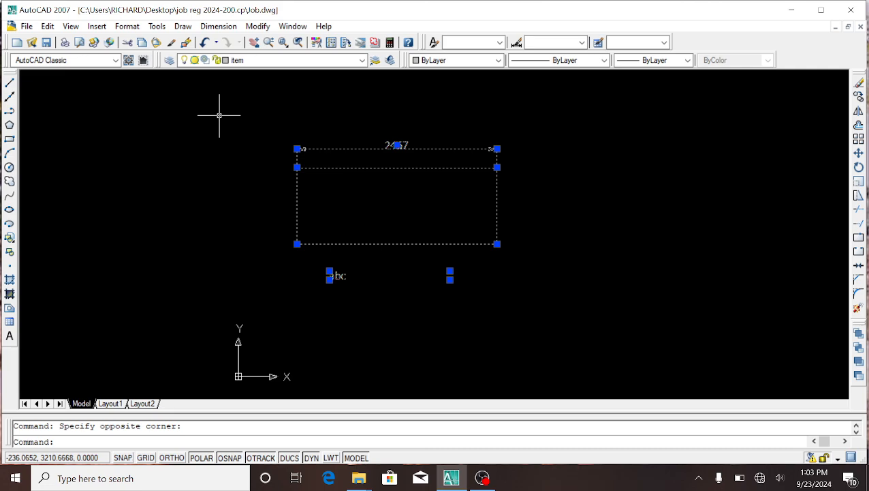
key("Escape")
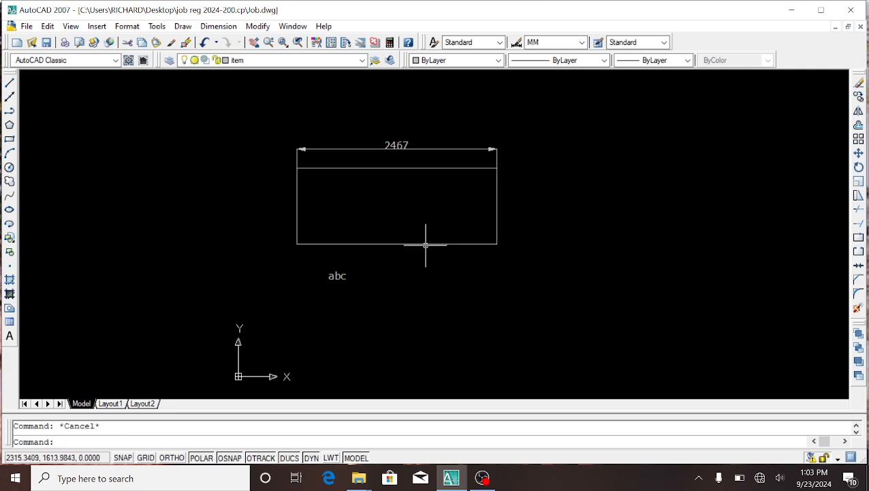
left_click(520, 287)
left_click(166, 107)
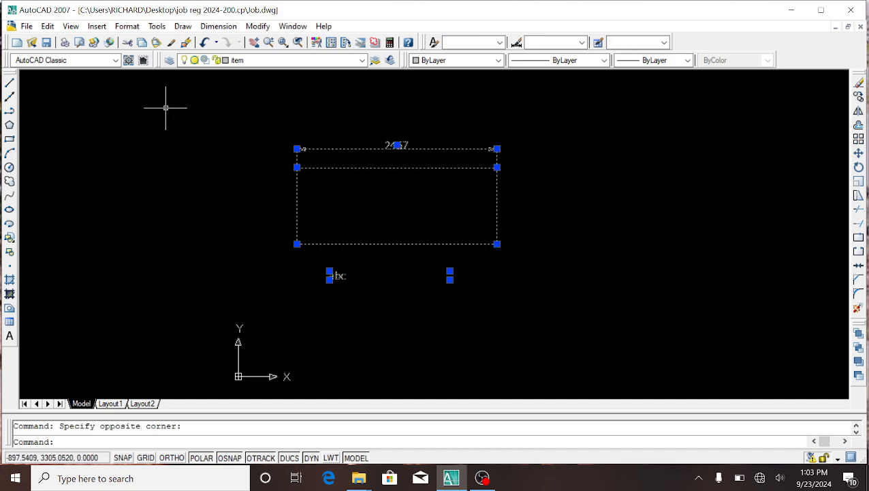
key("Delete")
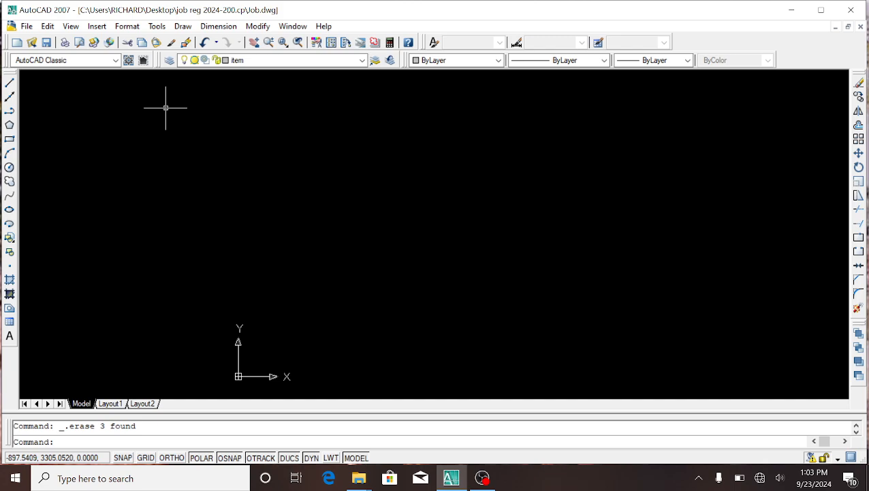
- Make Wall the current layer
left_click(362, 61)
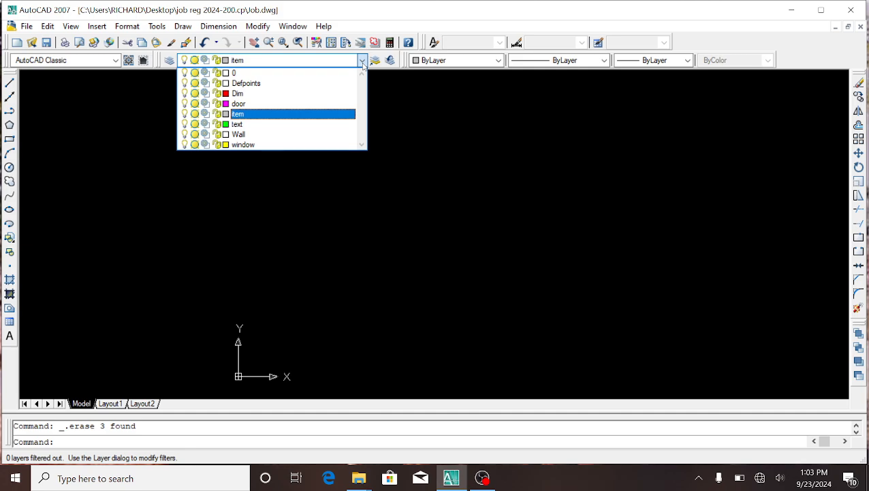
left_click(363, 62)
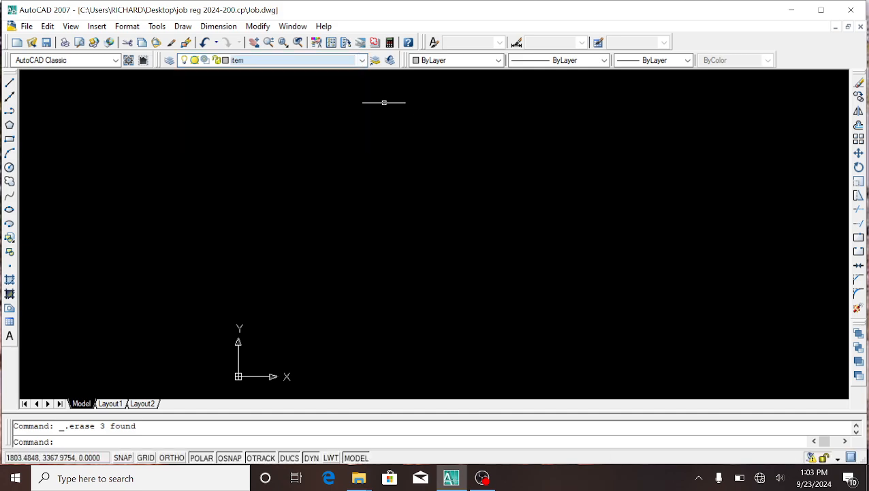
left_click(363, 61)
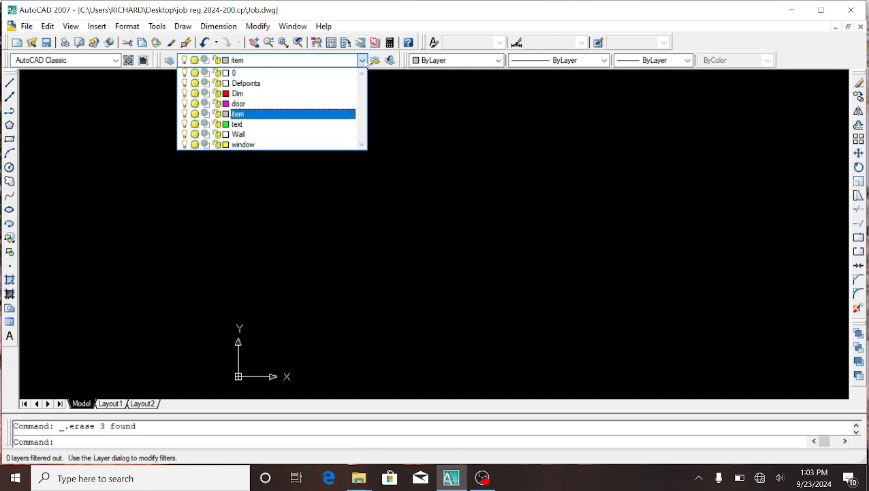
left_click(323, 134)
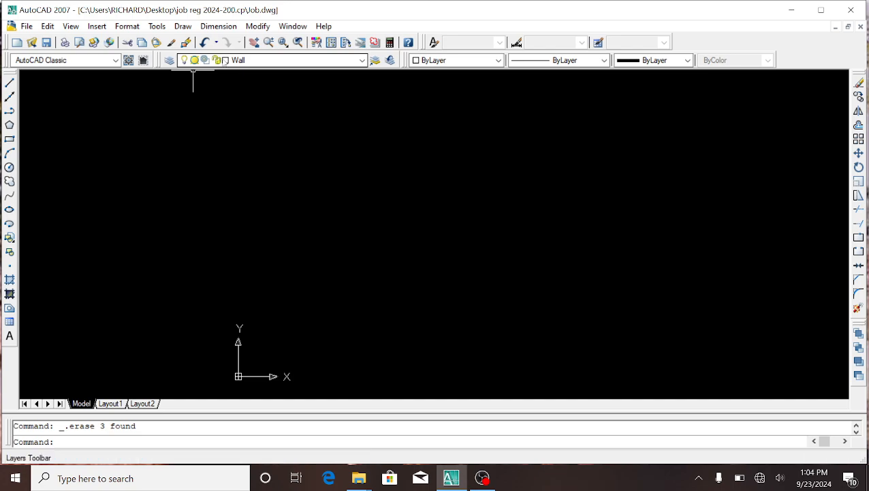
- Draw a single horizontal line of arbitrary length on the Wall layer and finish the Line command
left_click(10, 82)
left_click(300, 127)
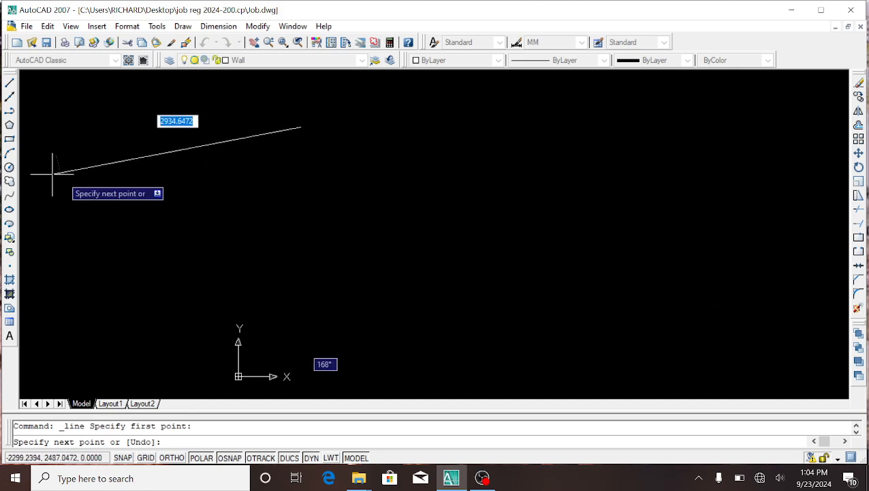
left_click(559, 127)
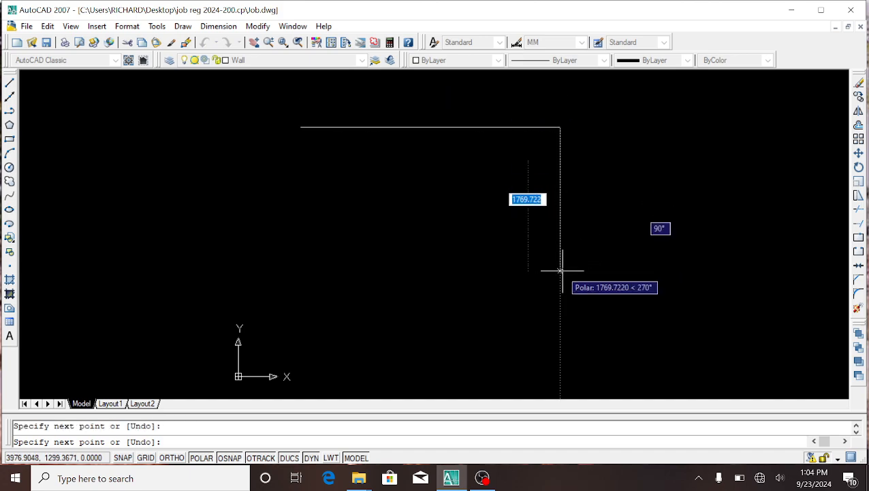
right_click(613, 191)
left_click(633, 199)
scroll(537, 126, "up", 4)
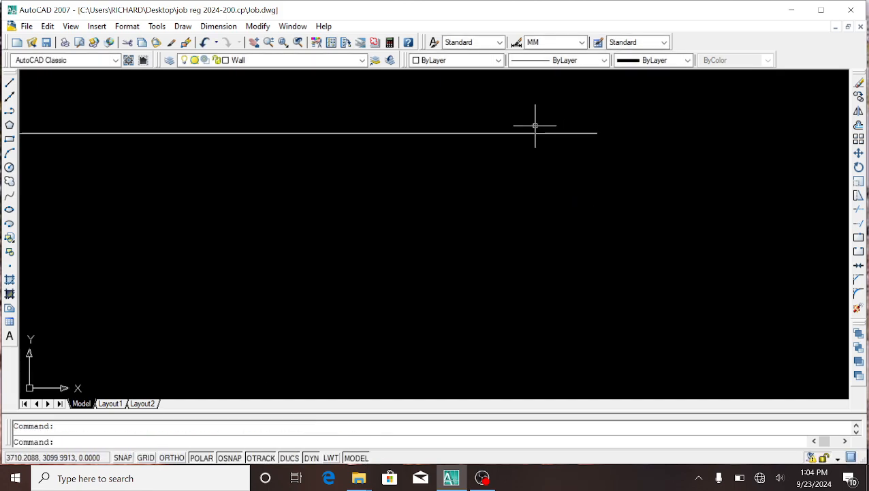
scroll(565, 175, "down", 1)
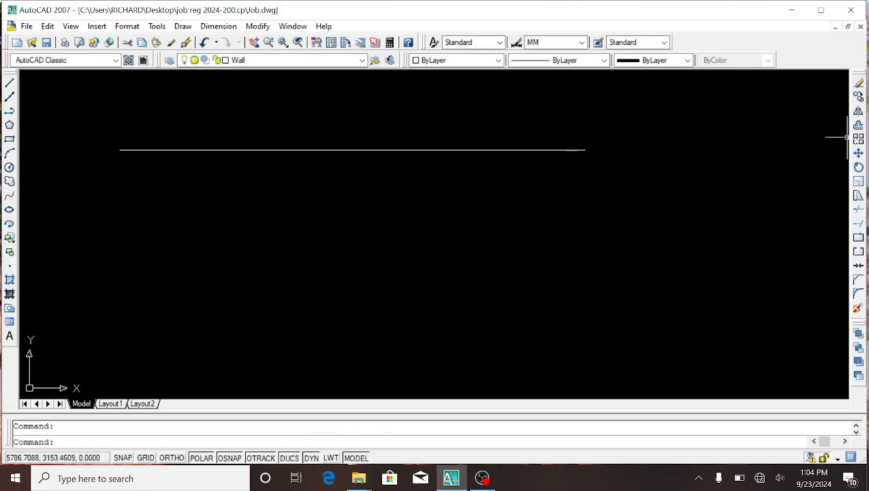
- Erase the horizontal line of arbitrary length
left_click(641, 179)
left_click(536, 123)
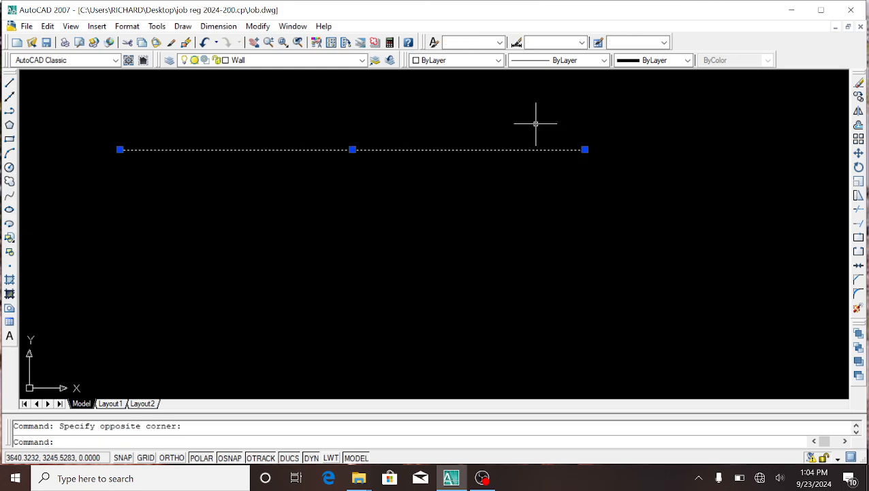
key("Delete")
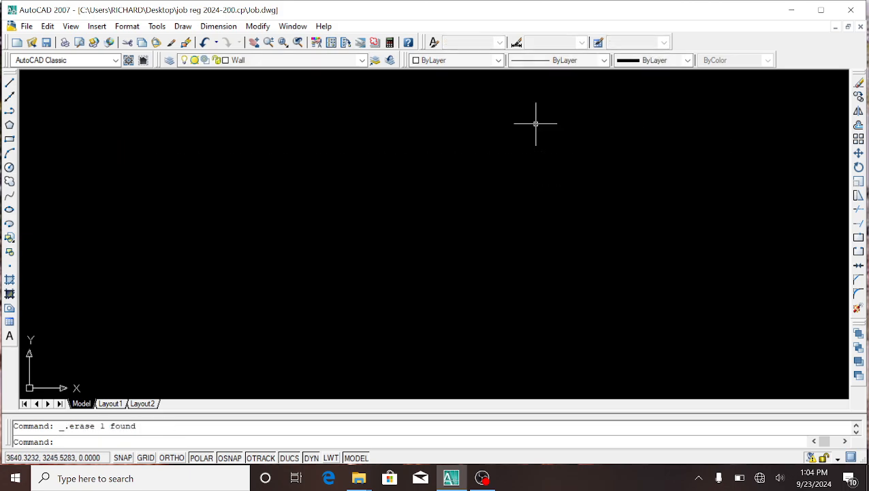
- Draw a horizontal line 10000 units long on the Wall layer
left_click(10, 82)
left_click(97, 205)
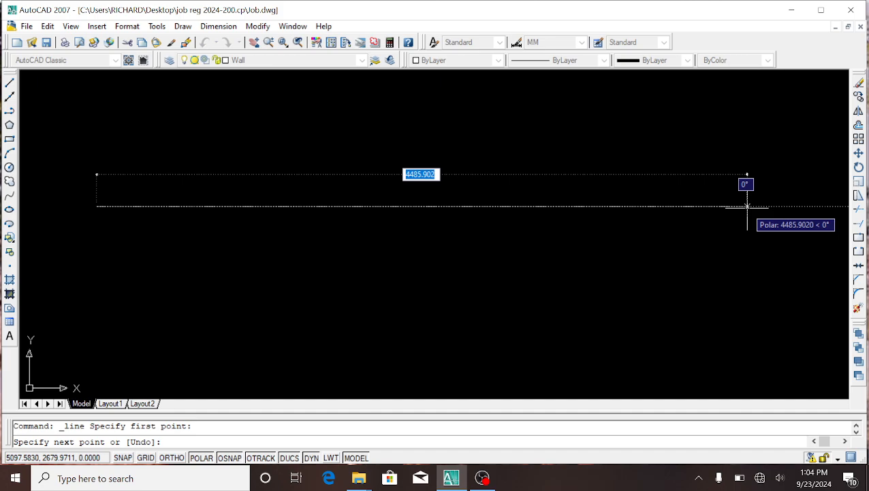
type("1000")
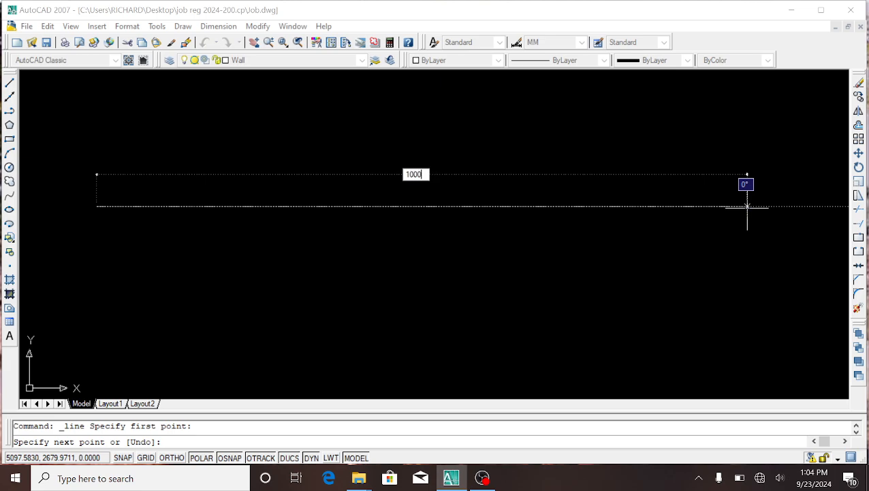
type("0")
key("Return")
key("Return")
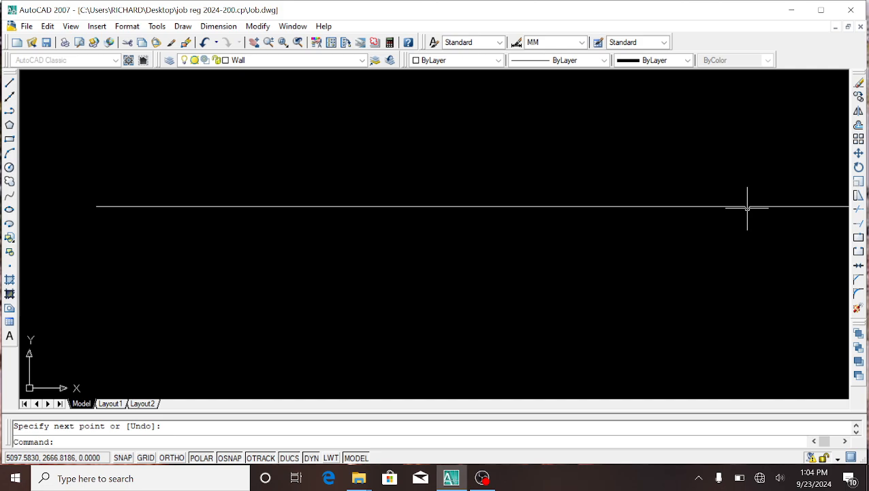
- Use Zoom All to display the whole drawing and inspect the wall line at several magnifications
scroll(512, 235, "down", 2)
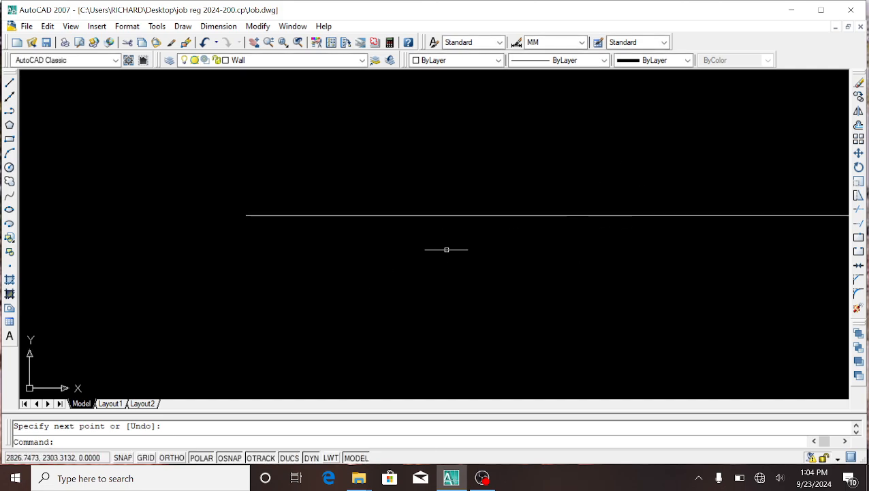
scroll(355, 237, "down", 2)
scroll(423, 220, "up", 5)
scroll(285, 246, "down", 5)
scroll(520, 212, "up", 3)
scroll(357, 230, "down", 1)
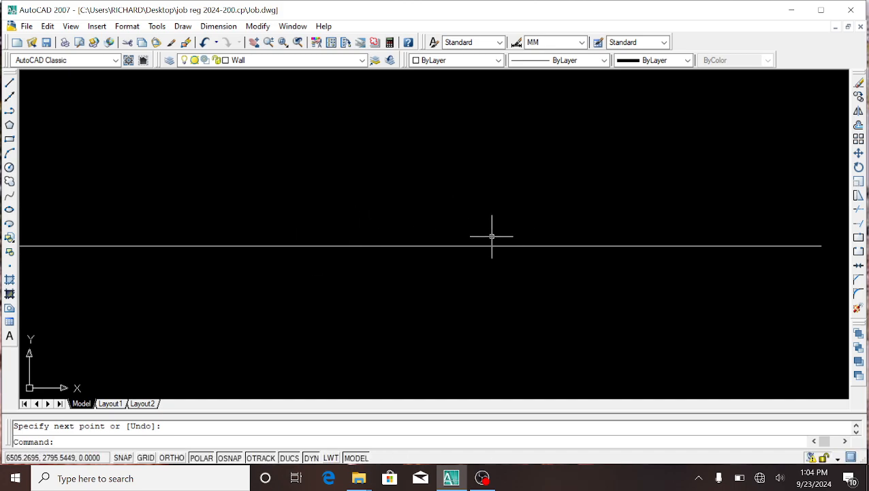
type("z")
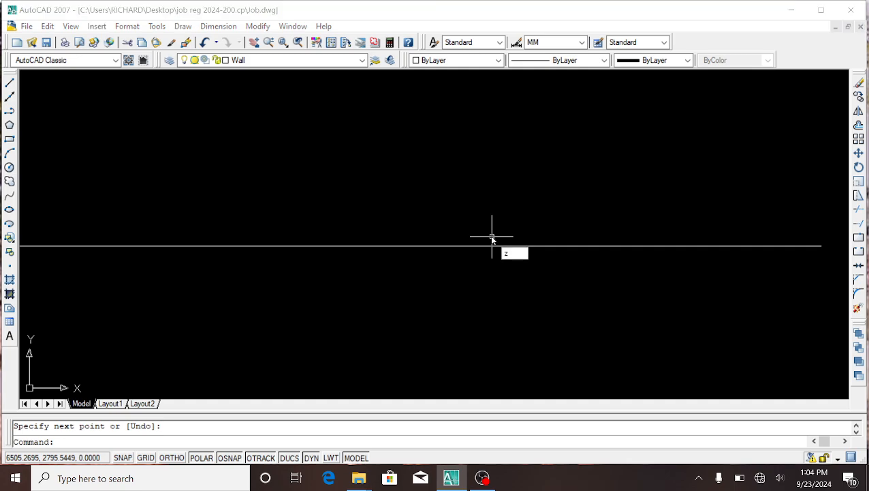
key("Return")
type("e")
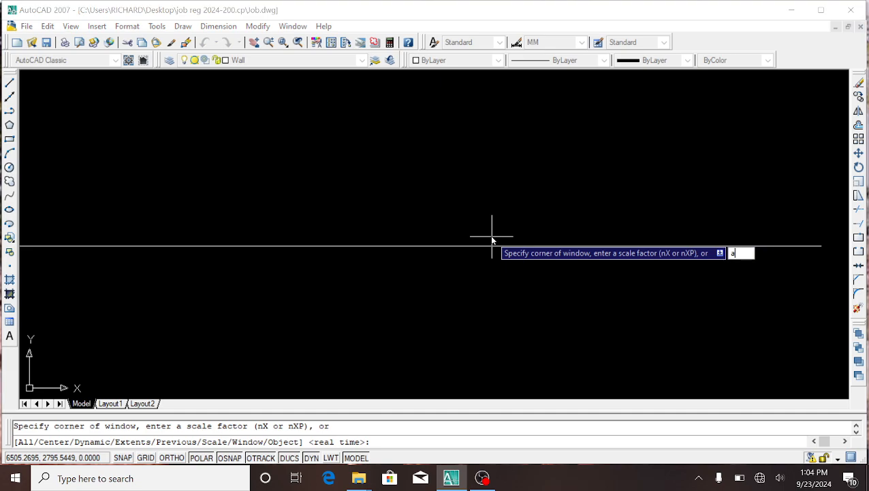
key("Return")
scroll(434, 223, "down", 3)
scroll(456, 189, "up", 4)
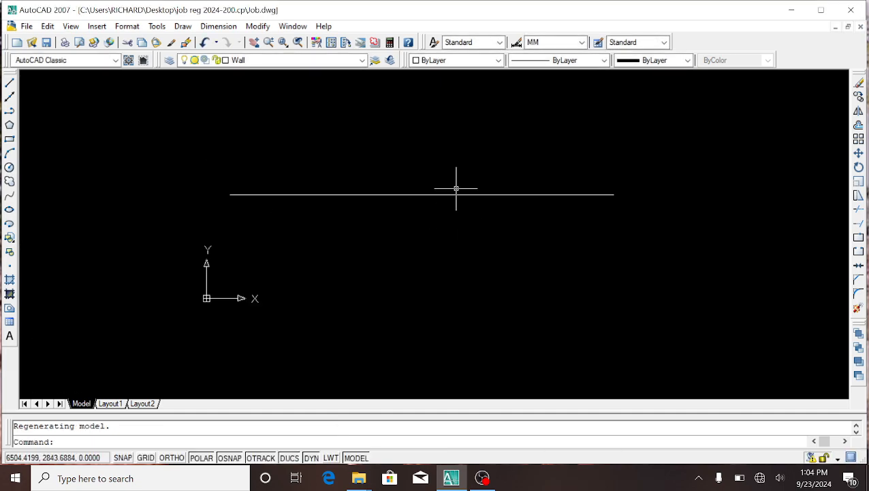
scroll(411, 211, "down", 5)
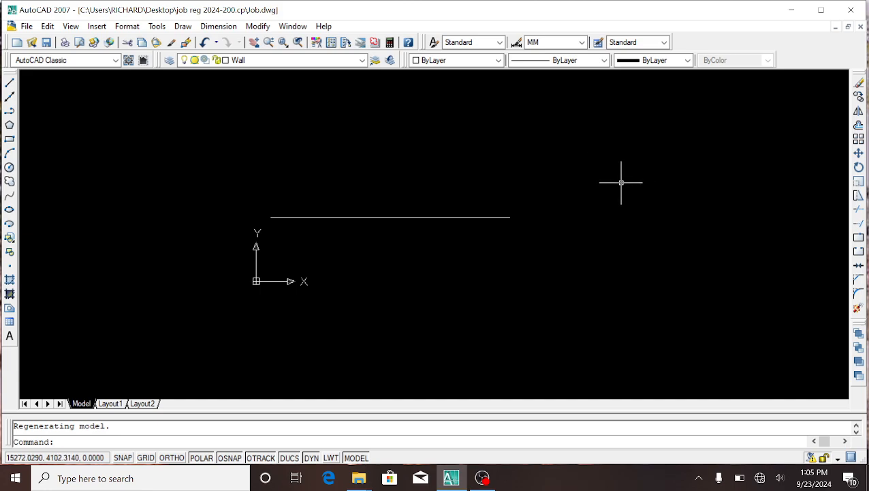
- Toggle the lineweight display on and off to compare the wall line's thickness, leaving it off
scroll(414, 215, "up", 4)
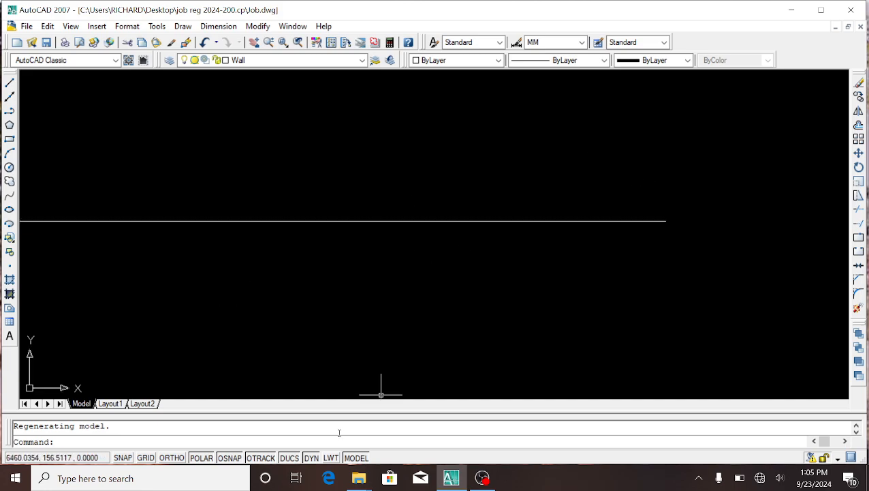
left_click(330, 457)
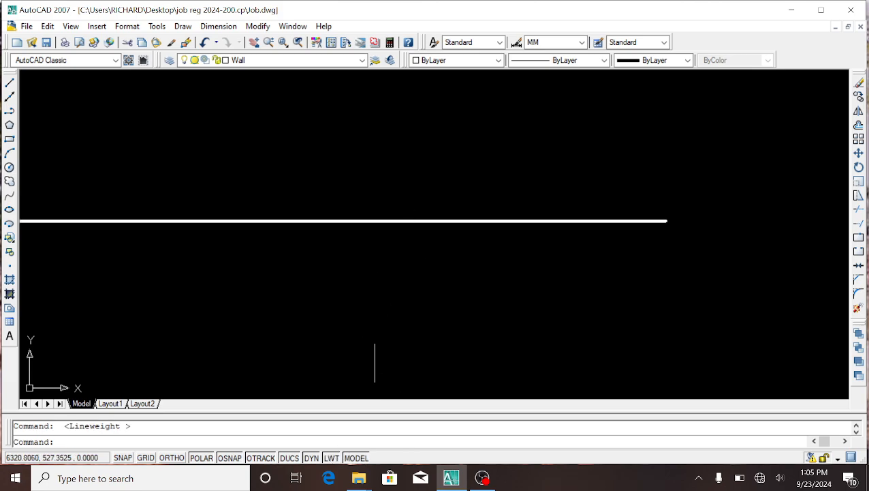
left_click(331, 458)
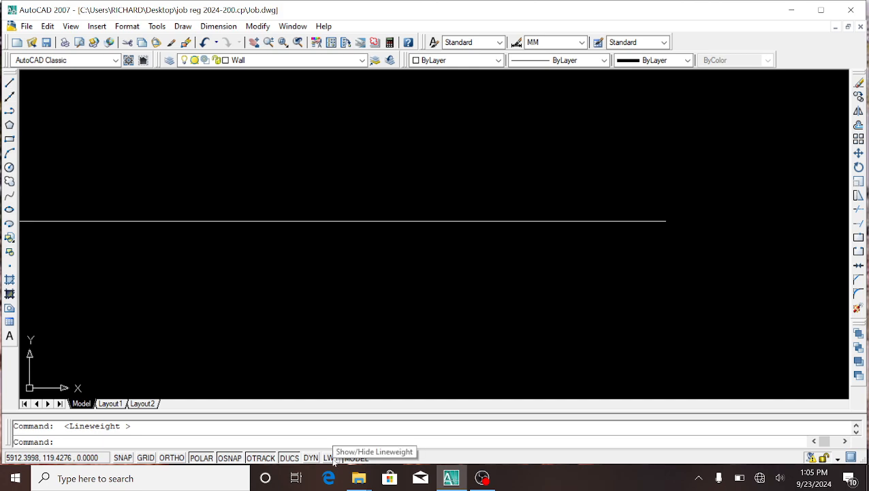
left_click(331, 458)
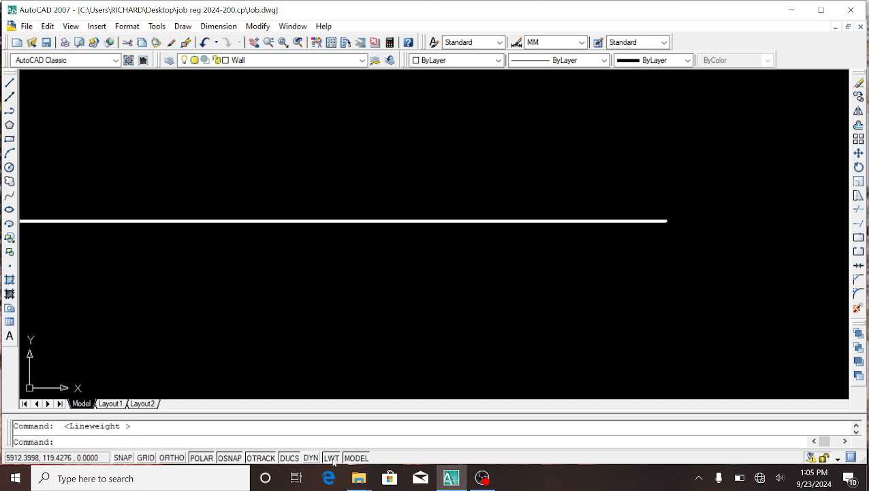
left_click(332, 458)
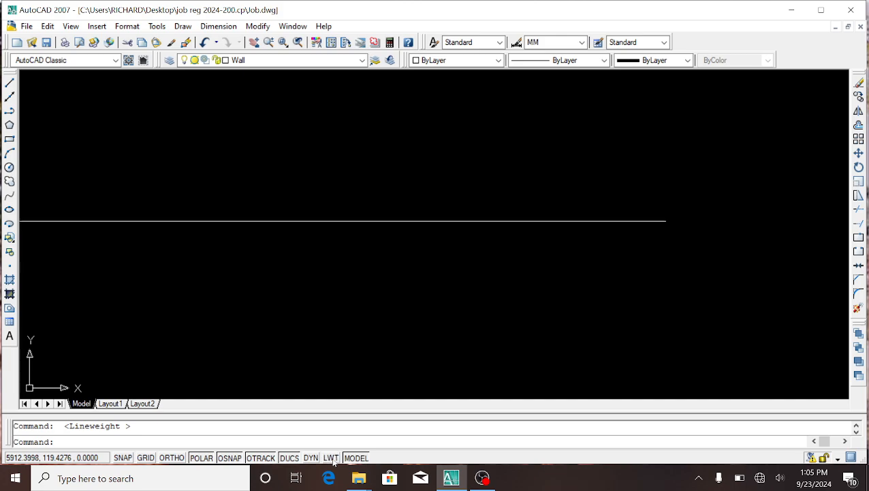
- Offset the horizontal wall line 230 units downward to form a parallel second wall line
scroll(467, 183, "down", 4)
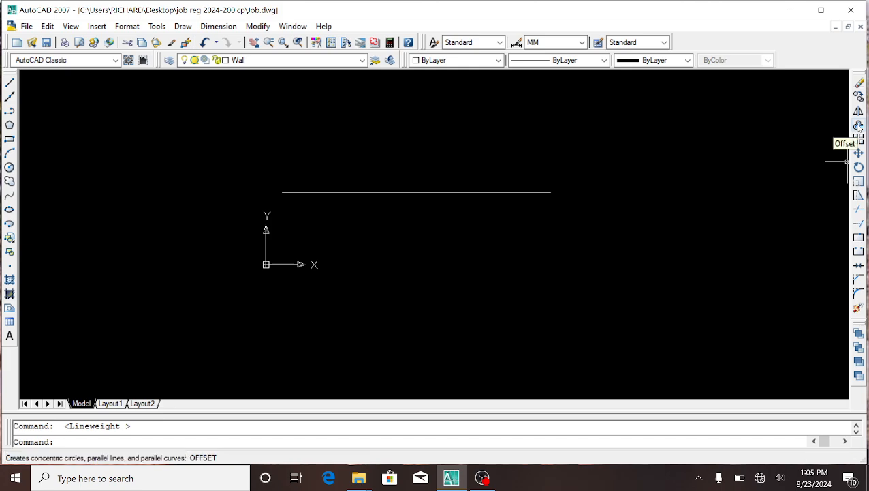
scroll(530, 179, "up", 1)
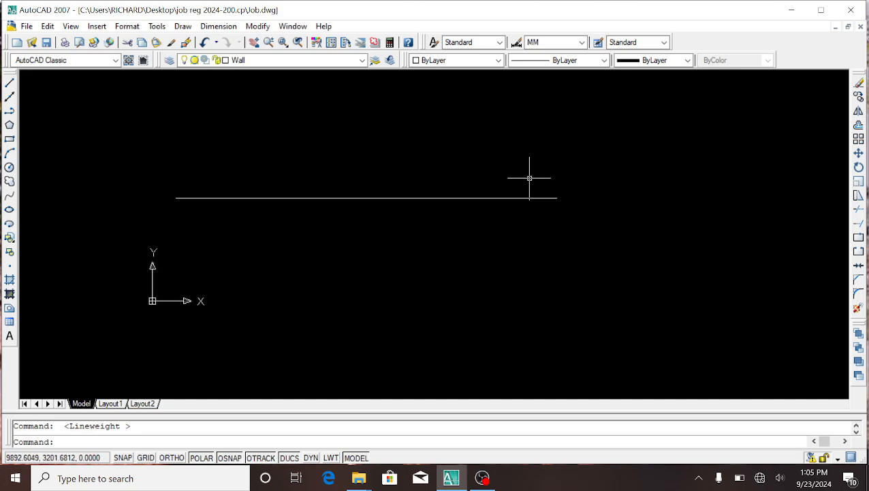
left_click(859, 125)
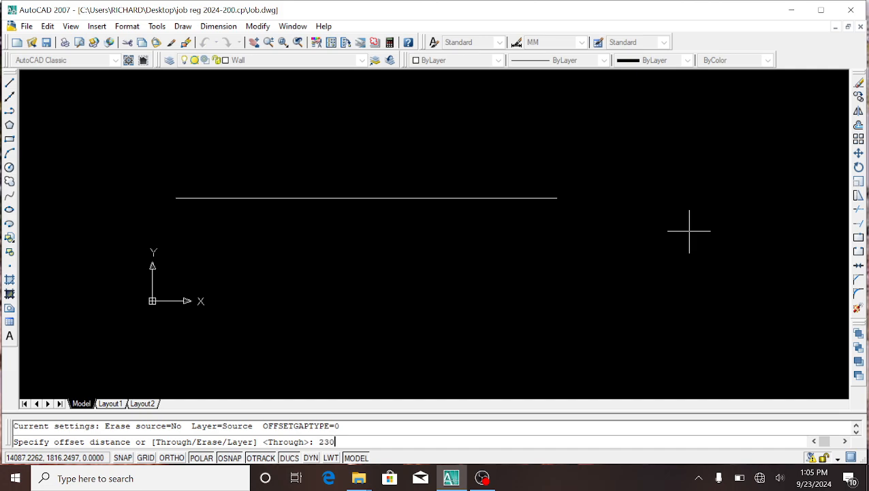
key("Return")
left_click(488, 198)
left_click(488, 199)
left_click(491, 211)
scroll(568, 192, "up", 8)
right_click(572, 203)
left_click(613, 209)
scroll(611, 207, "down", 6)
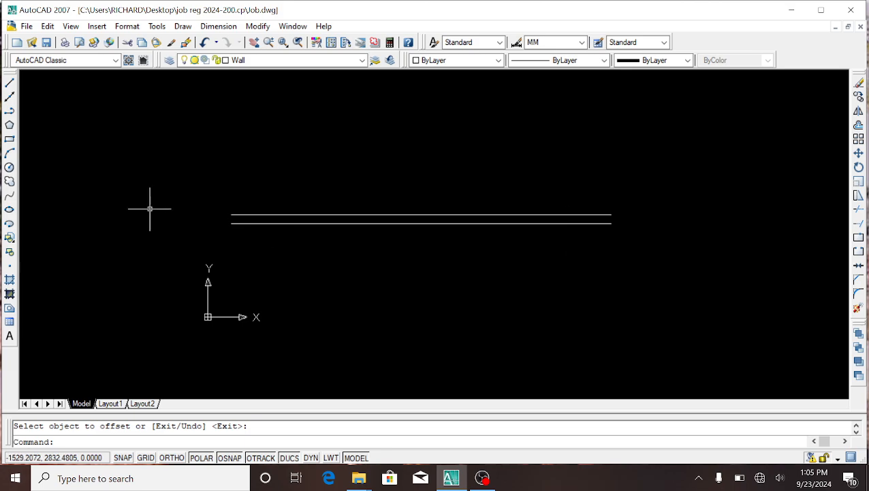
- Draw a vertical line 6000 units long downward from the right end of the upper wall line
left_click(9, 83)
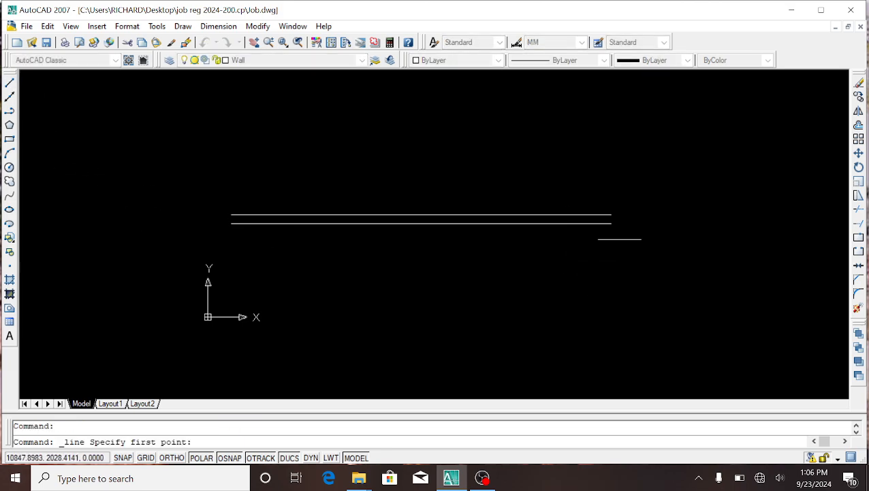
left_click(611, 215)
scroll(683, 156, "down", 3)
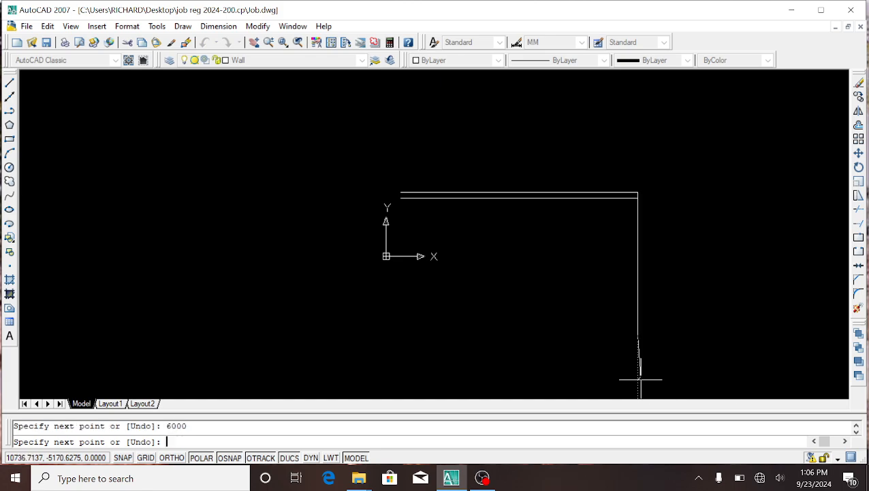
key("Return")
key("Return")
- Offset the vertical wall line inward by 230 units to form the right wall
scroll(636, 217, "up", 3)
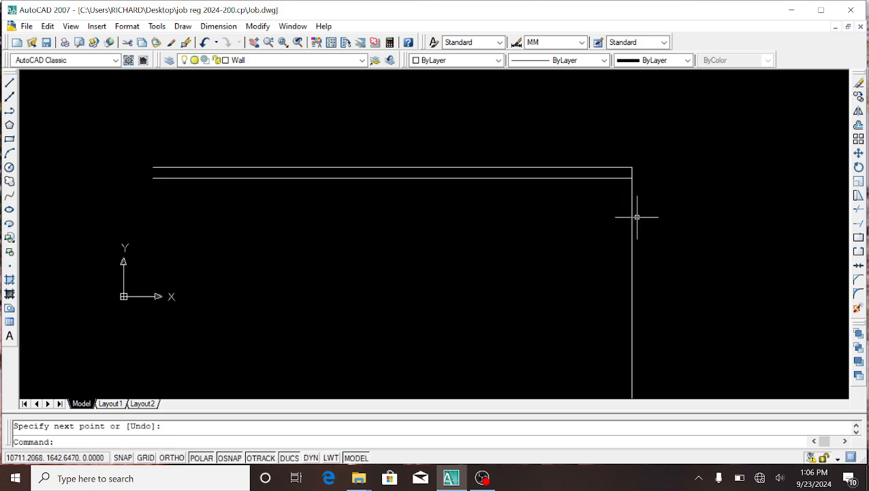
left_click(858, 125)
scroll(609, 175, "up", 2)
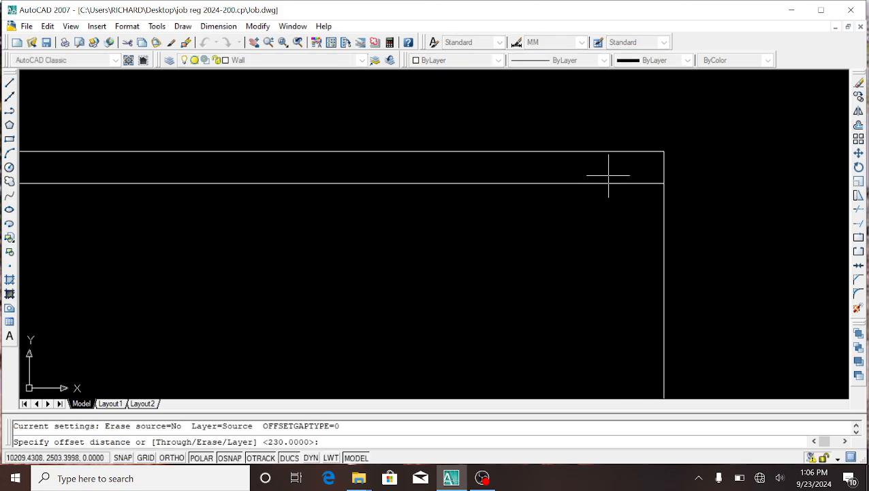
left_click(664, 182)
left_click(663, 152)
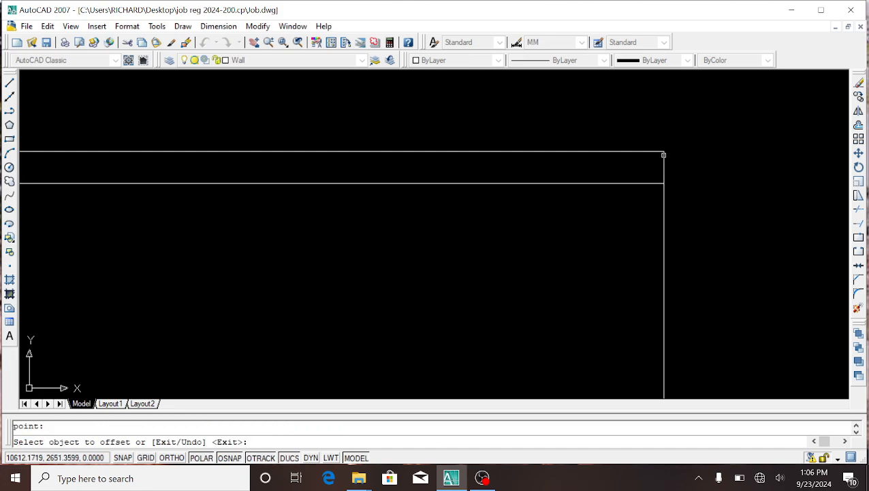
left_click(664, 230)
scroll(615, 180, "down", 5)
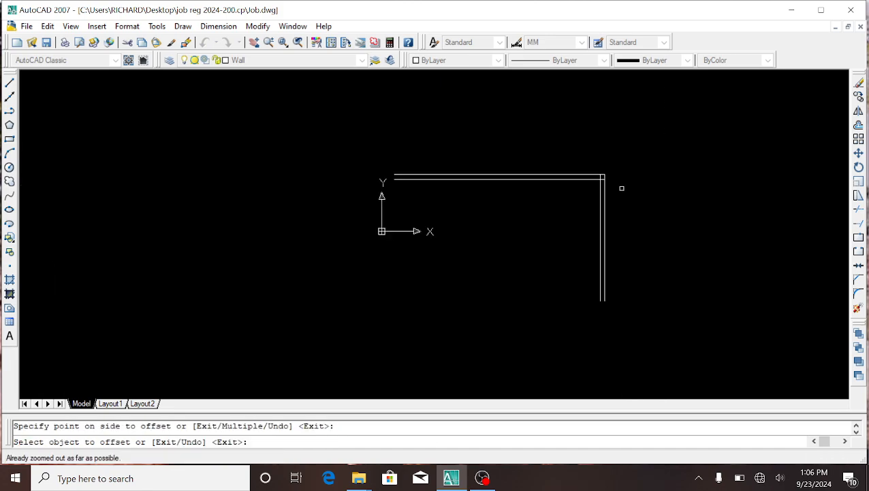
right_click(650, 197)
left_click(670, 205)
- Copy the two horizontal wall lines from their right end to the lower end of the right wall
scroll(595, 195, "up", 4)
scroll(566, 208, "down", 4)
scroll(539, 203, "up", 2)
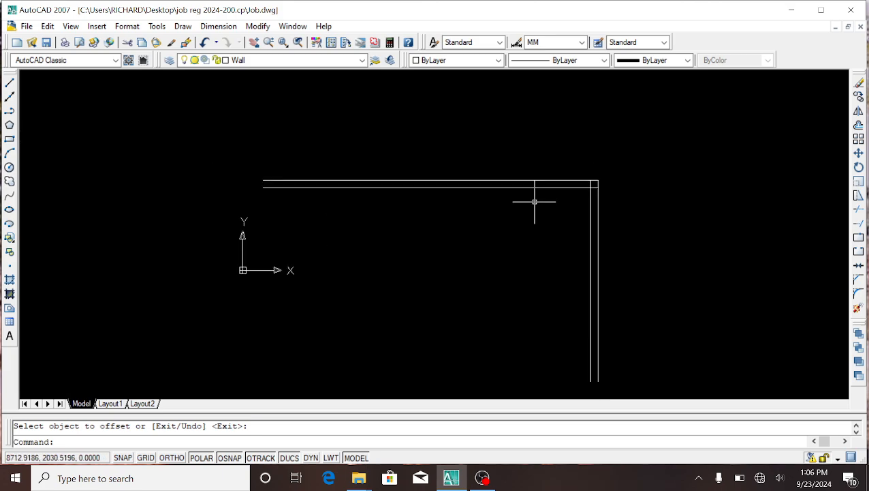
left_click(550, 237)
left_click(476, 161)
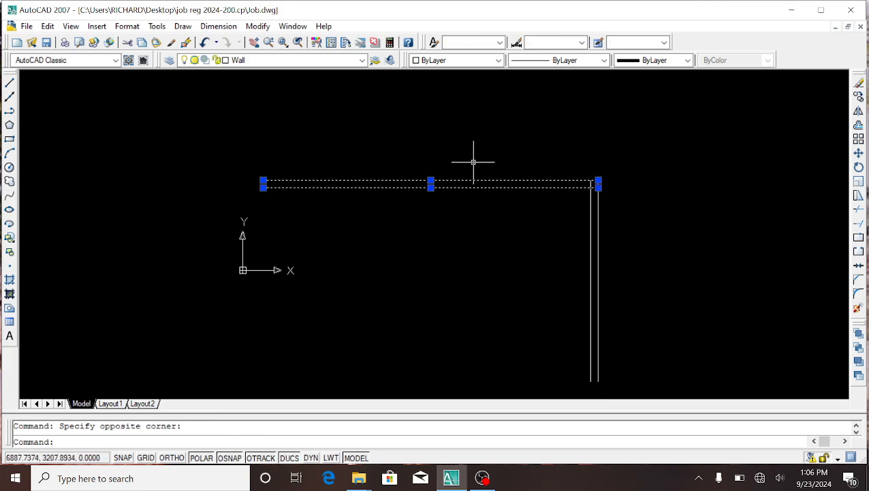
left_click(859, 97)
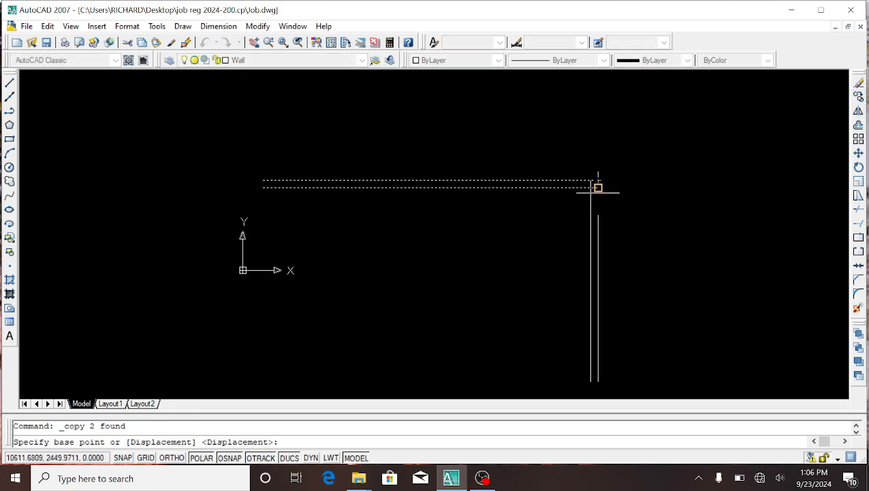
left_click(599, 185)
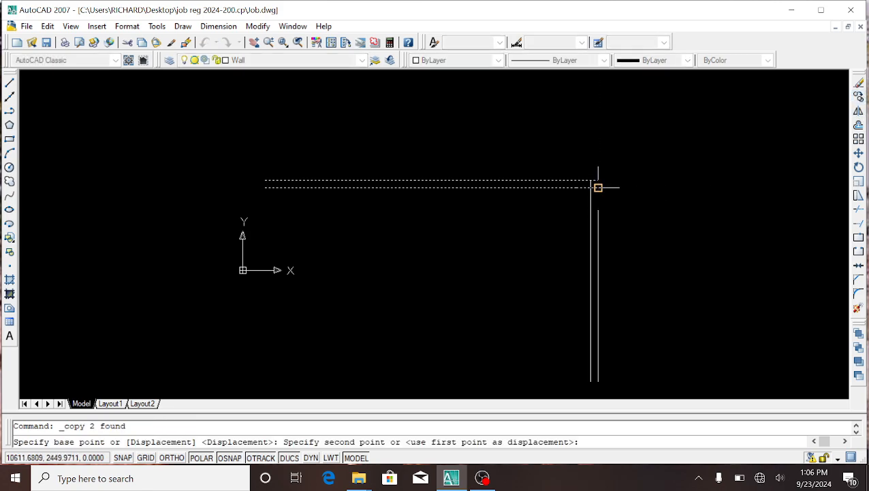
left_click(598, 379)
right_click(610, 200)
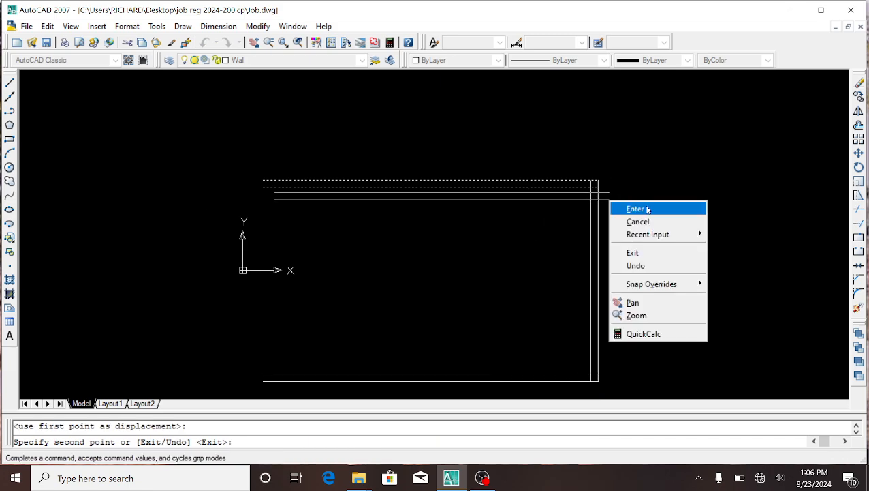
left_click(630, 207)
- Copy the two vertical wall lines from the lower right corner to the left end of the bottom wall, closing the outline
scroll(664, 205, "down", 3)
left_click(665, 243)
left_click(587, 214)
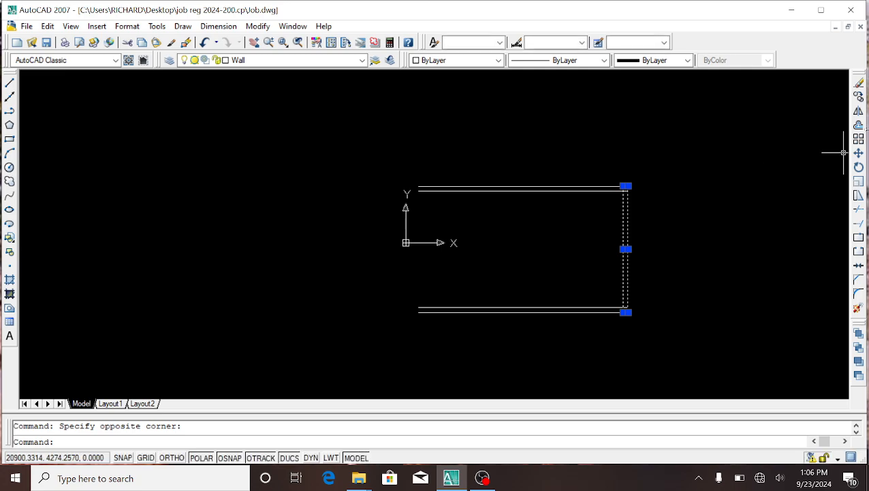
left_click(858, 97)
scroll(625, 310, "up", 2)
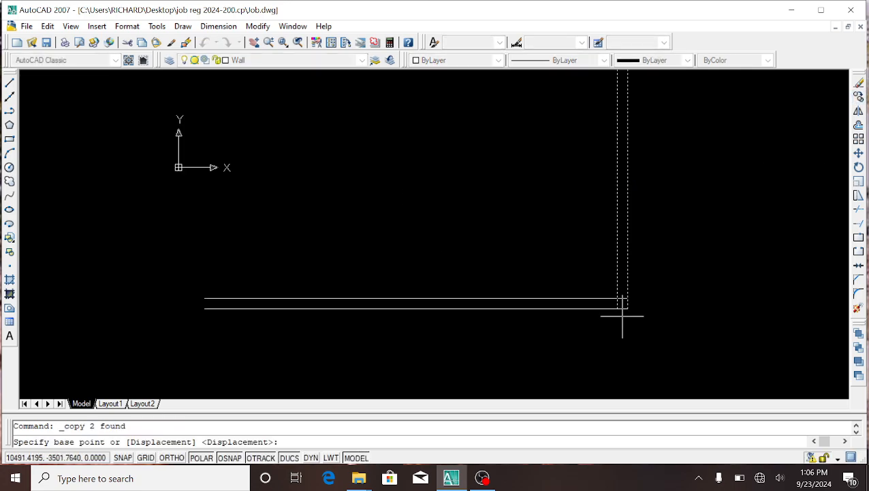
left_click(626, 308)
scroll(677, 305, "down", 5)
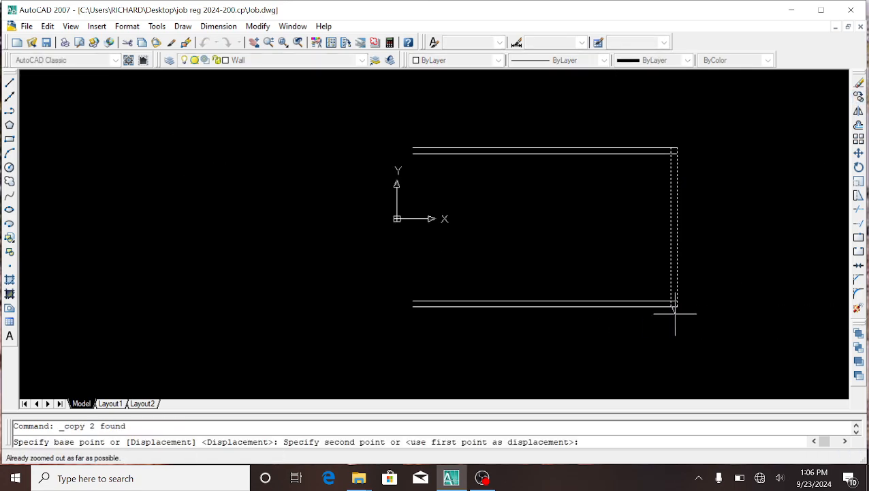
left_click(413, 306)
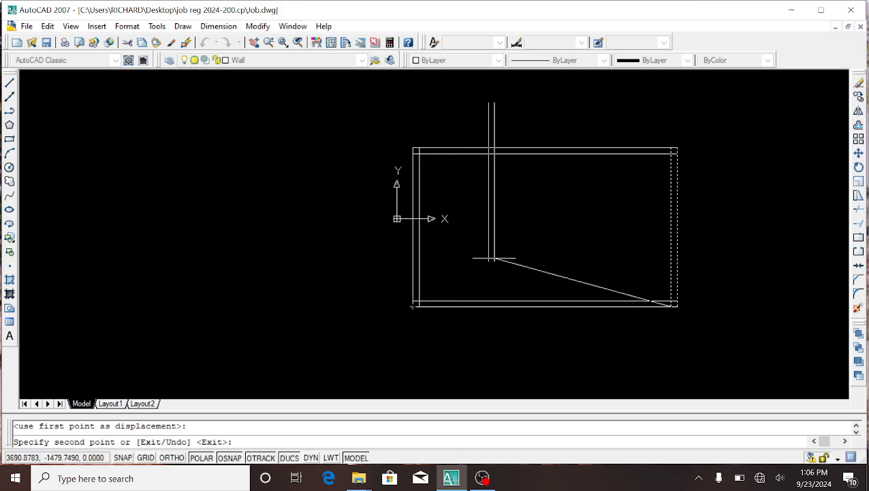
right_click(532, 223)
left_click(565, 231)
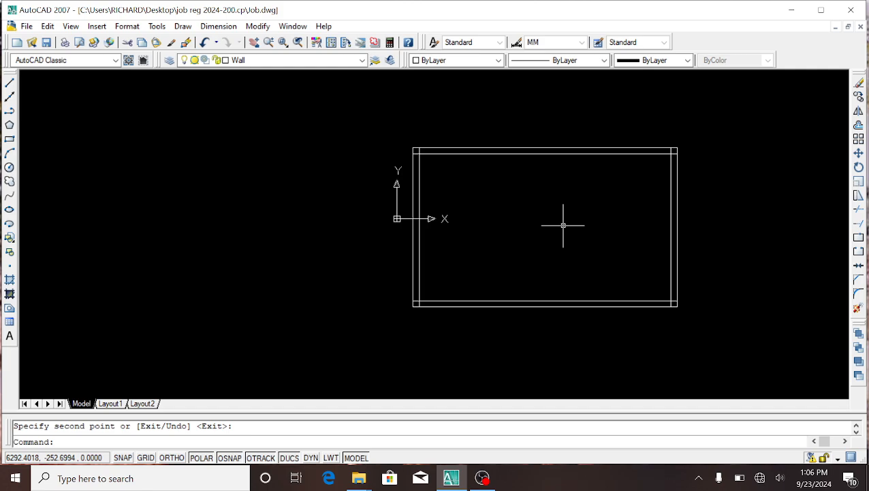
- Enable the Perpendicular object snap mode in the drafting settings
scroll(563, 225, "up", 2)
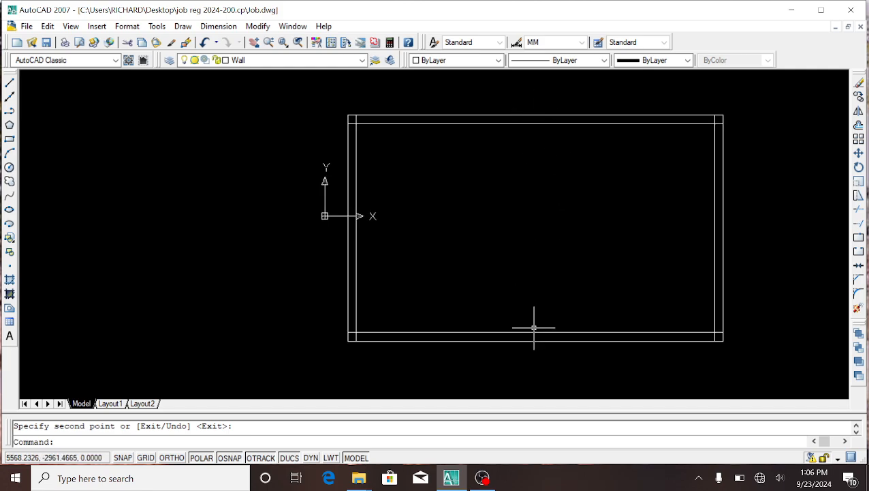
left_click(9, 81)
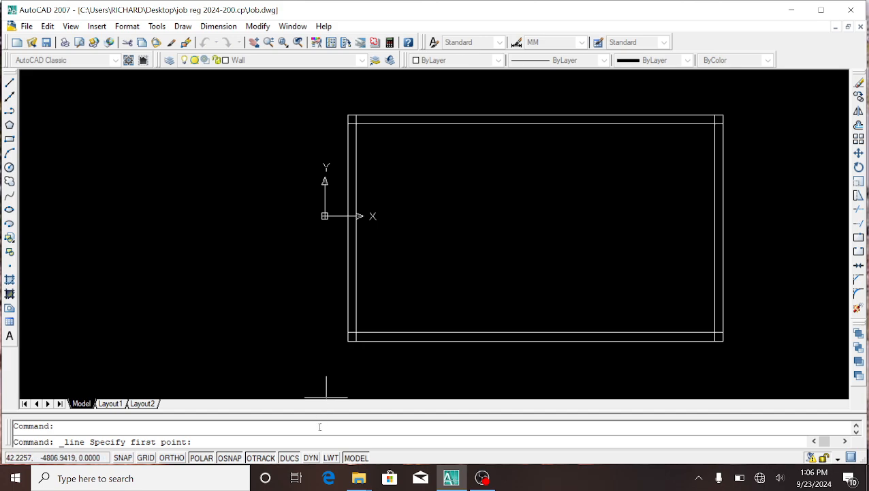
right_click(232, 458)
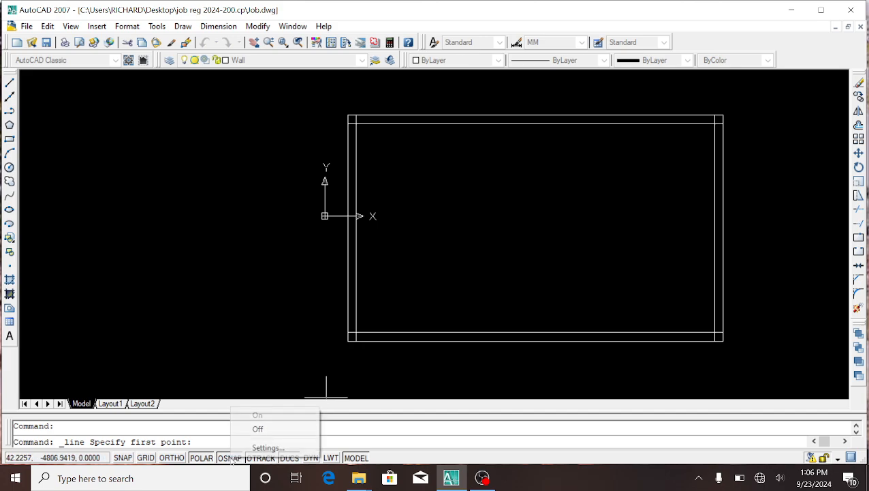
left_click(266, 448)
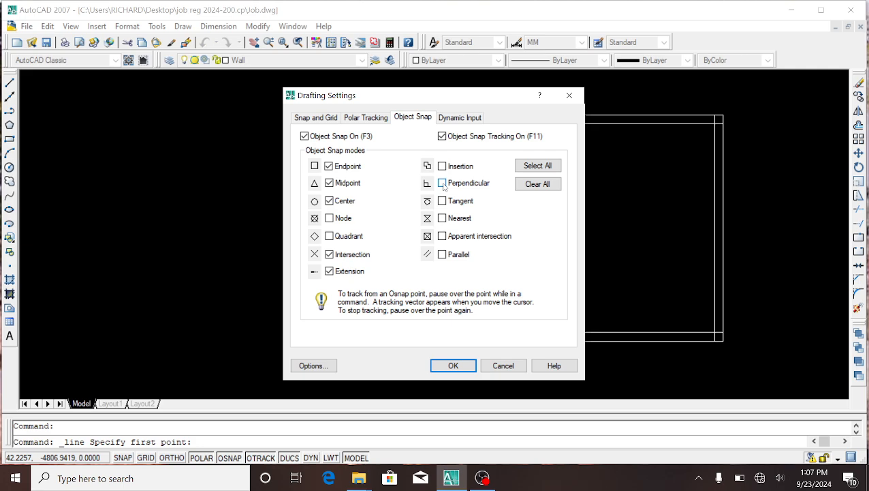
left_click(451, 365)
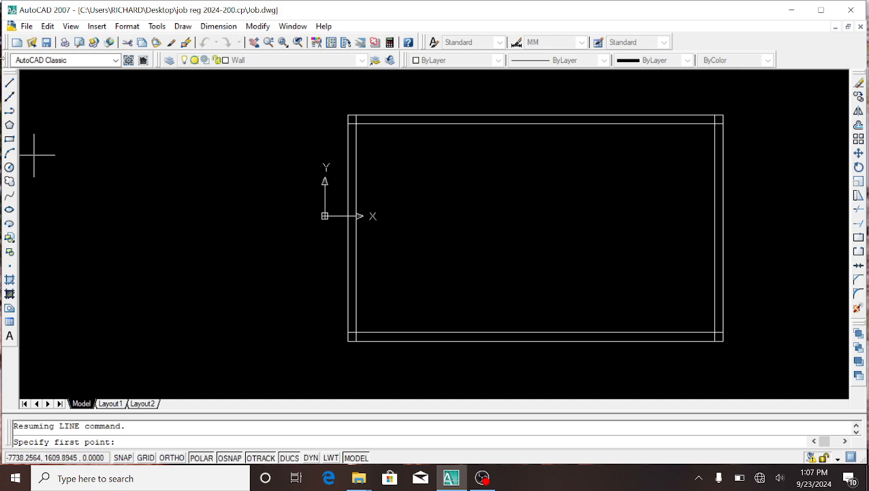
- Draw a vertical partition line from the midpoint of the top wall's inner line to the bottom wall's inner line
left_click(9, 82)
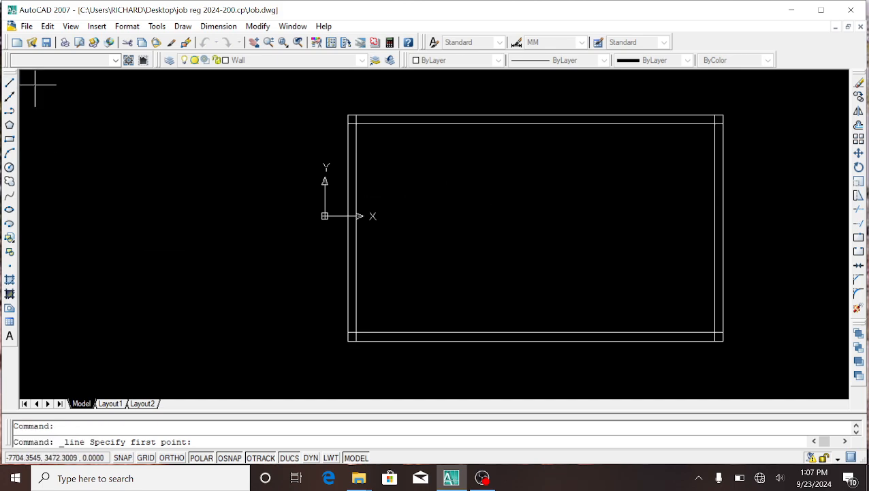
left_click(536, 124)
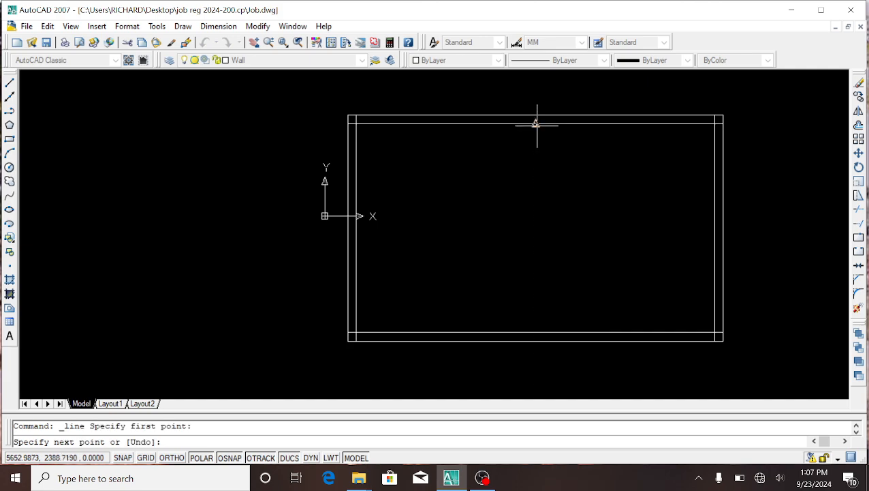
left_click(536, 333)
right_click(588, 264)
left_click(611, 271)
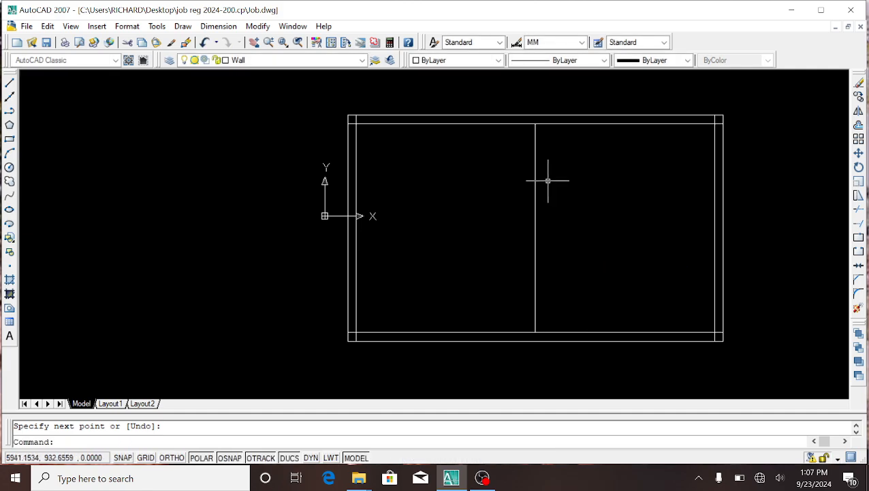
left_click(540, 217)
left_click(489, 202)
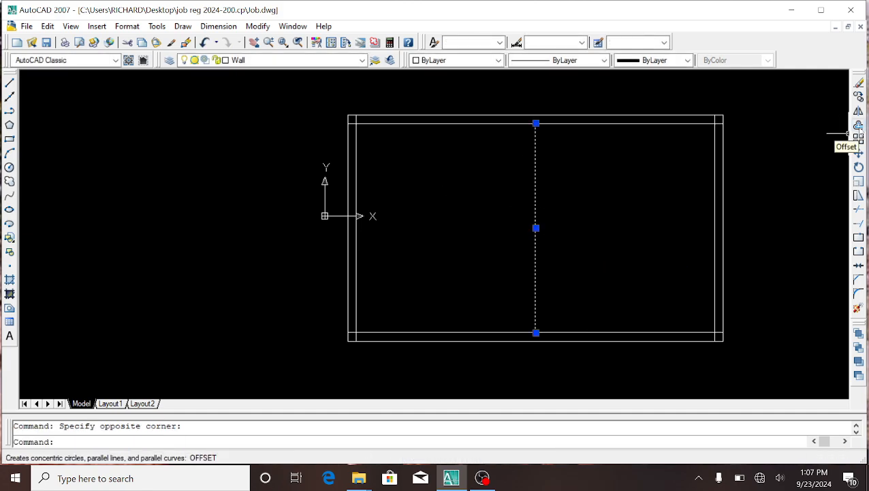
left_click(859, 126)
scroll(733, 126, "up", 5)
left_click(672, 121)
left_click(671, 95)
scroll(693, 120, "down", 3)
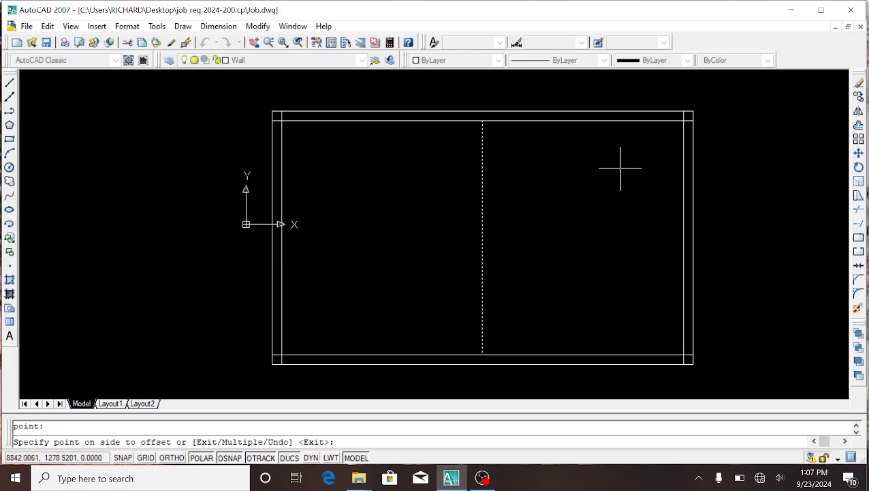
key("Escape")
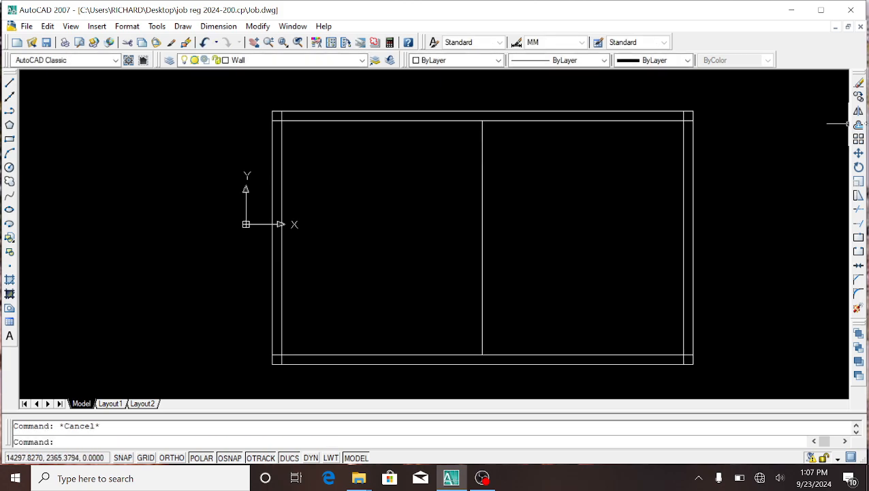
- Offset the central partition line 150 units to the right to form the partition wall
left_click(858, 125)
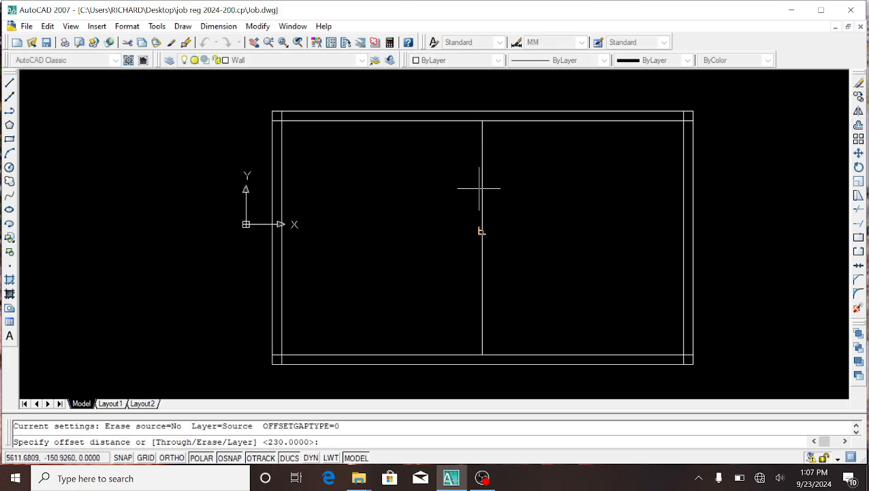
type("150")
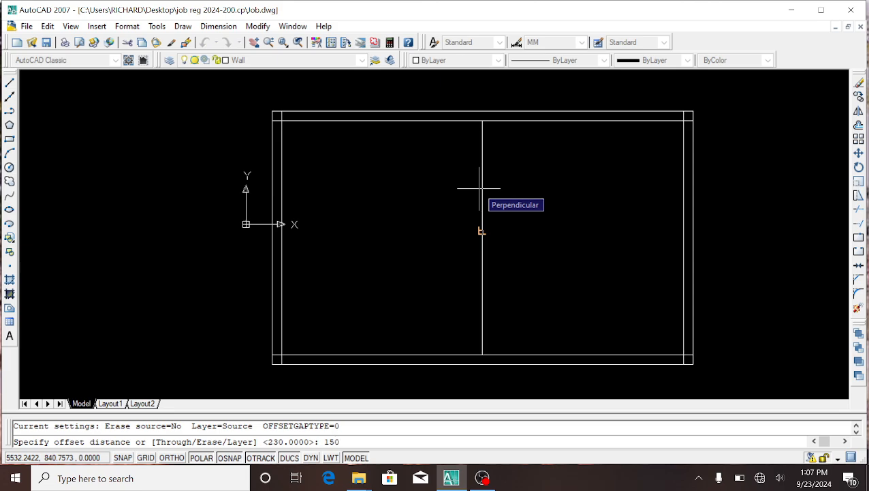
key("Return")
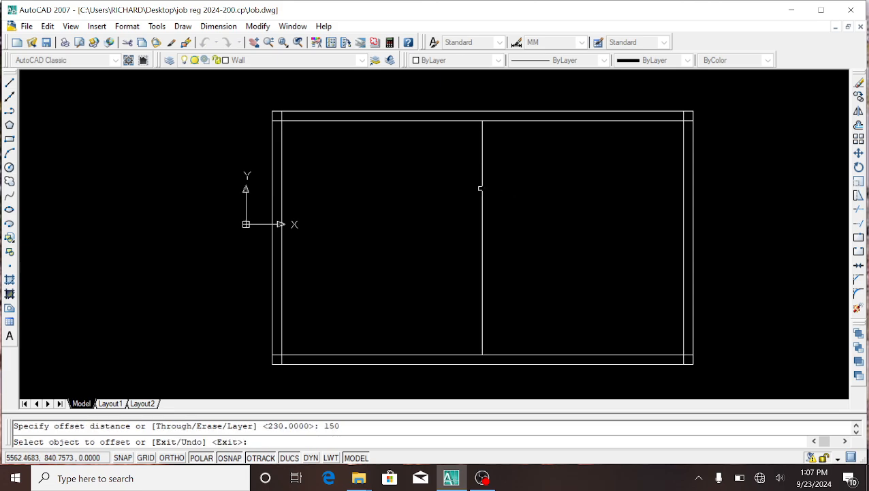
left_click(481, 188)
left_click(543, 187)
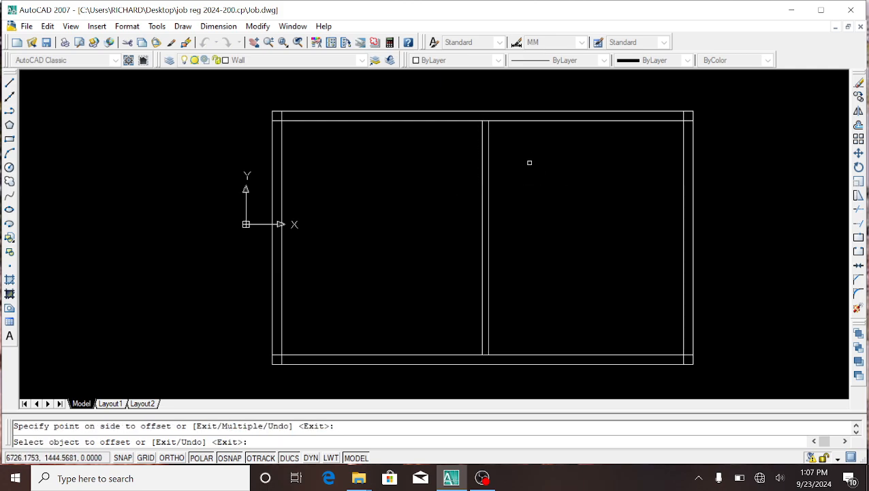
right_click(530, 162)
left_click(559, 172)
- Trim the overlapping inner wall lines at the upper right corner, using all objects as cutting edges
scroll(480, 151, "up", 4)
scroll(480, 151, "down", 5)
scroll(499, 167, "up", 3)
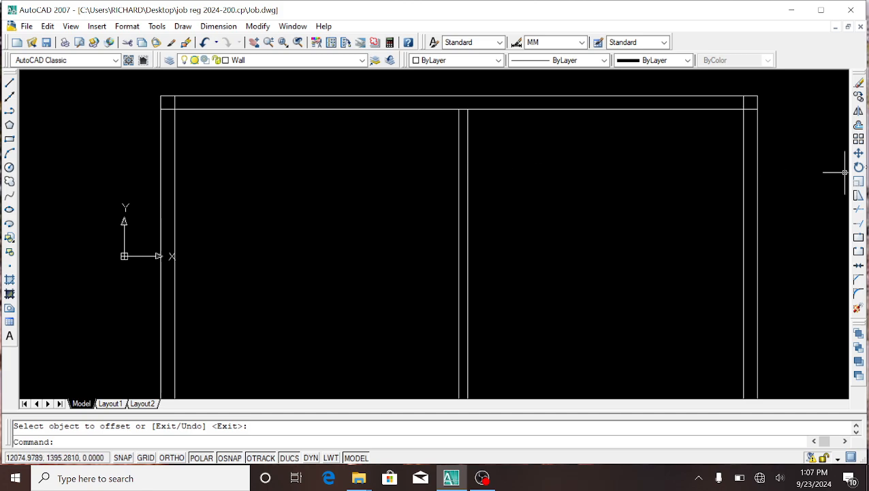
left_click(859, 210)
scroll(762, 119, "up", 5)
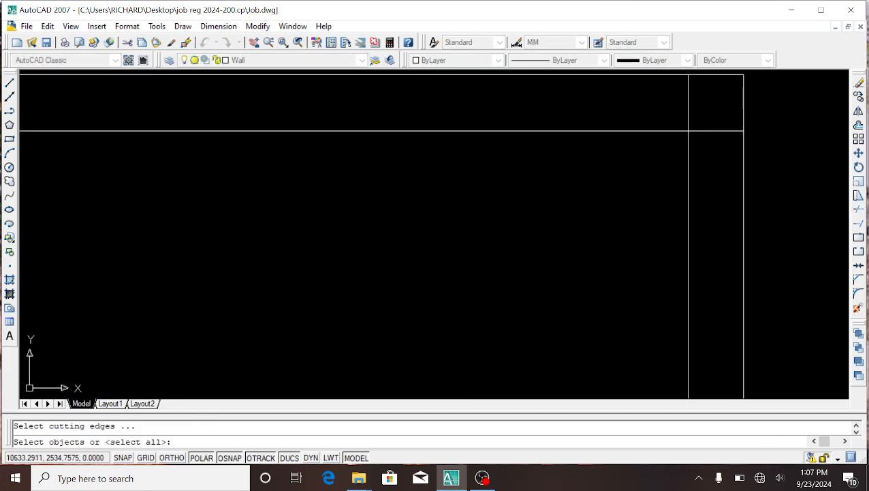
key("Return")
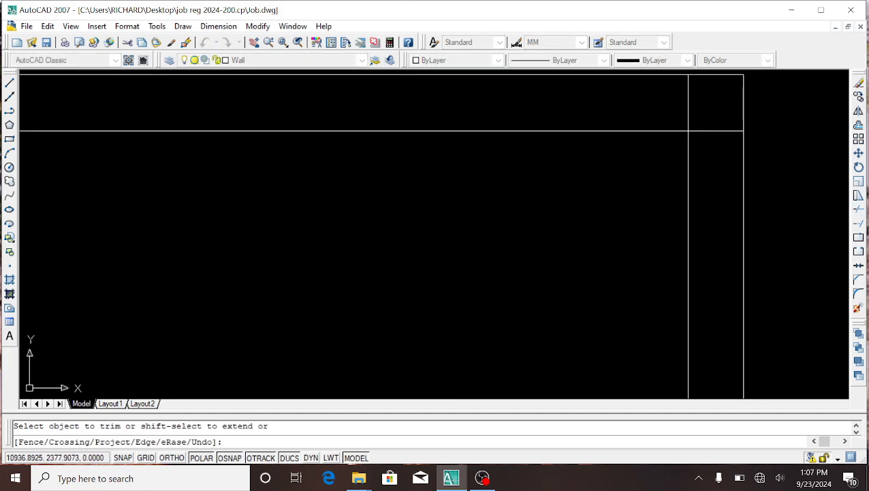
left_click(858, 211)
key("Return")
left_click(727, 148)
left_click(713, 115)
left_click(708, 108)
left_click(671, 107)
scroll(726, 150, "down", 5)
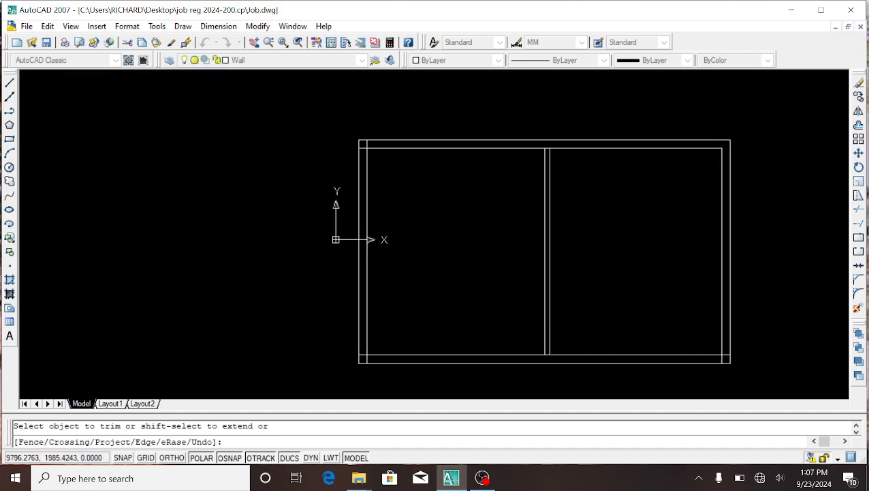
- Trim away the top wall's inner line between the two partition lines and finish trimming
scroll(578, 144, "up", 5)
left_click(498, 167)
left_click(483, 132)
scroll(491, 143, "down", 5)
right_click(556, 137)
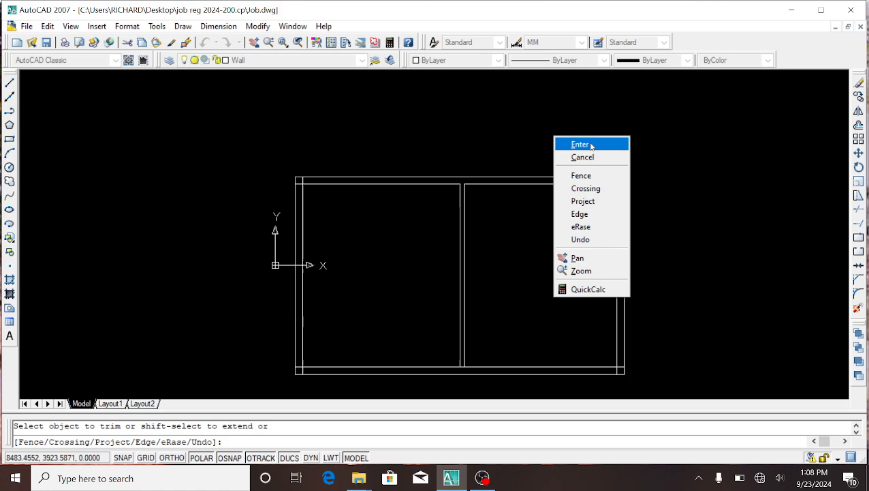
left_click(575, 142)
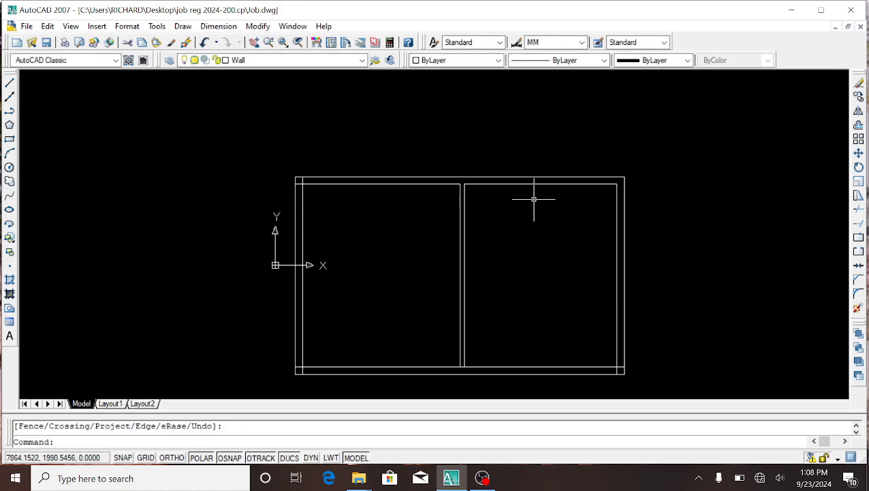
- Make the window layer current
left_click(363, 63)
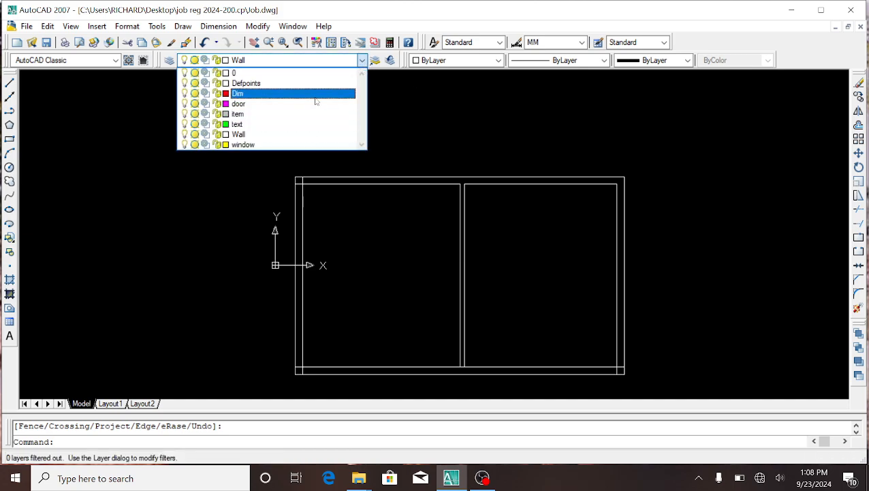
left_click(308, 144)
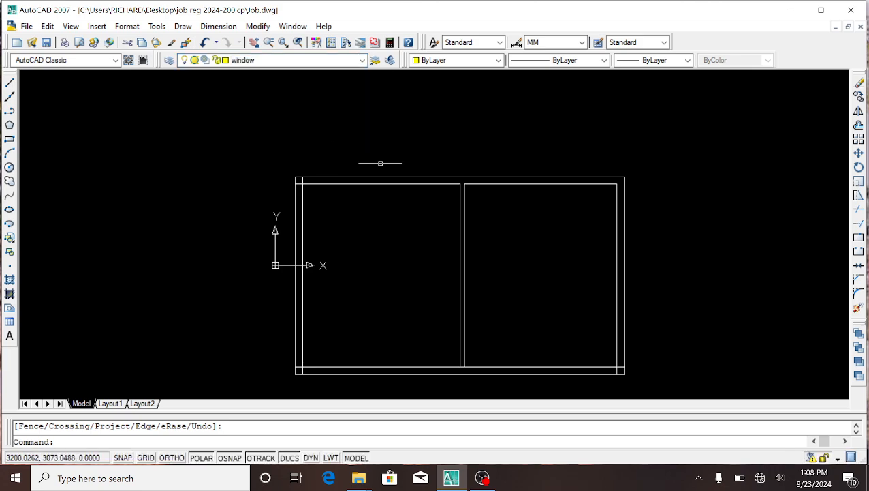
scroll(517, 178, "up", 1)
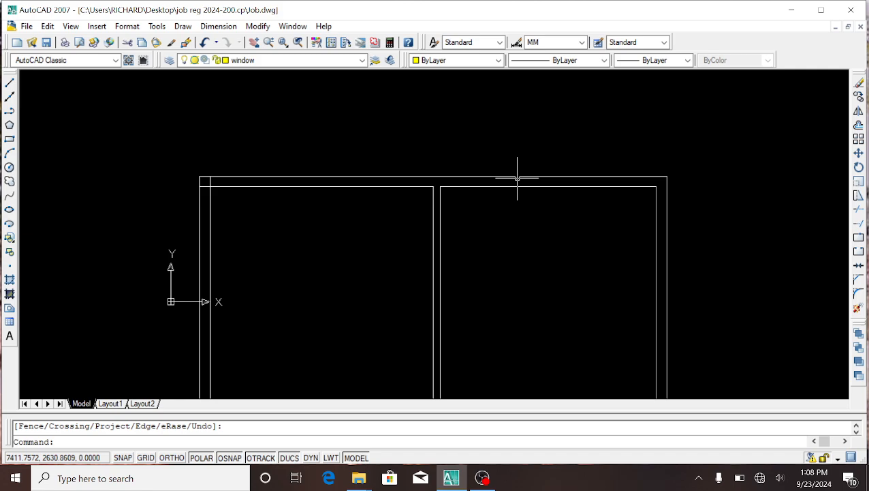
left_click(10, 82)
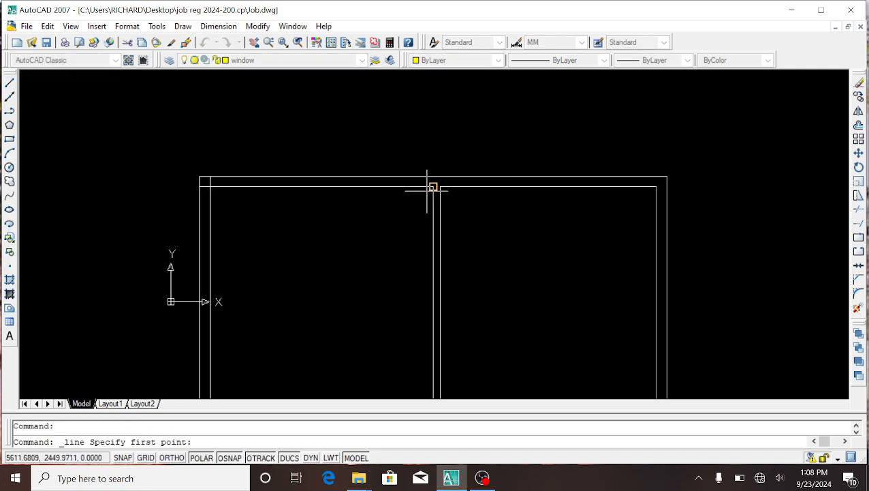
left_click(549, 177)
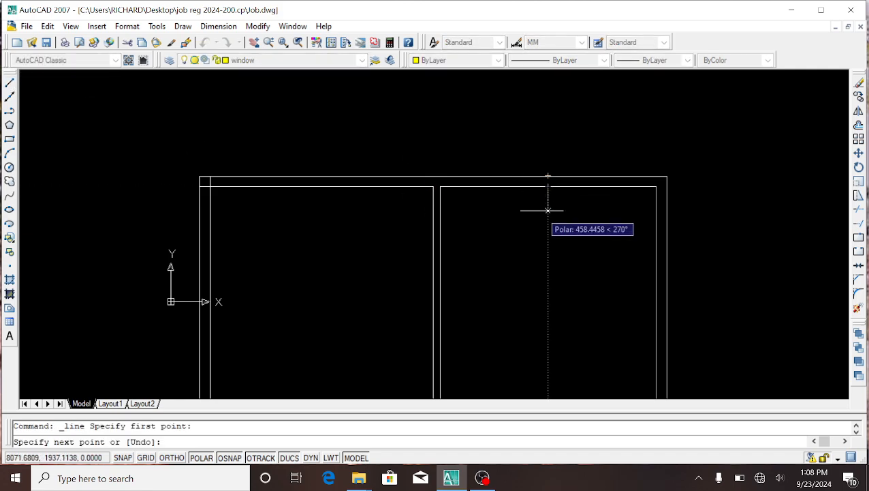
key("Escape")
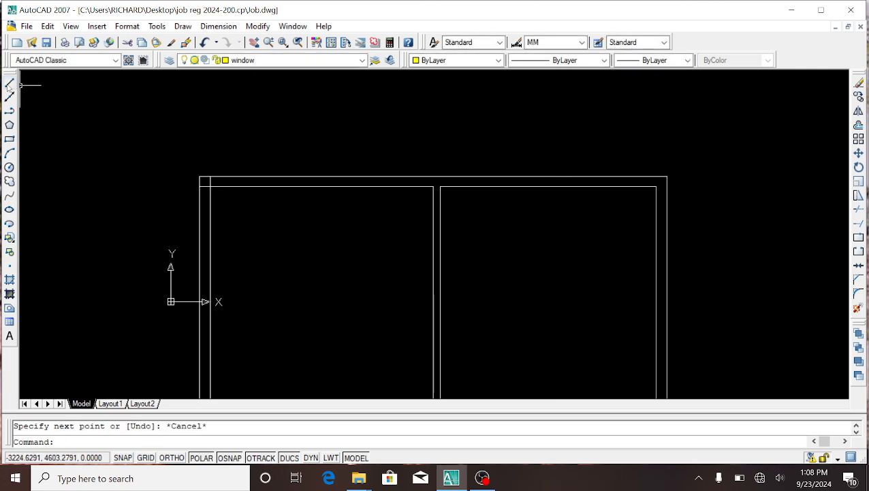
- Draw a vertical line across the top wall at the midpoint of the right room's inner wall line
left_click(9, 82)
left_click(548, 177)
left_click(548, 176)
right_click(567, 154)
left_click(592, 164)
scroll(556, 177, "up", 6)
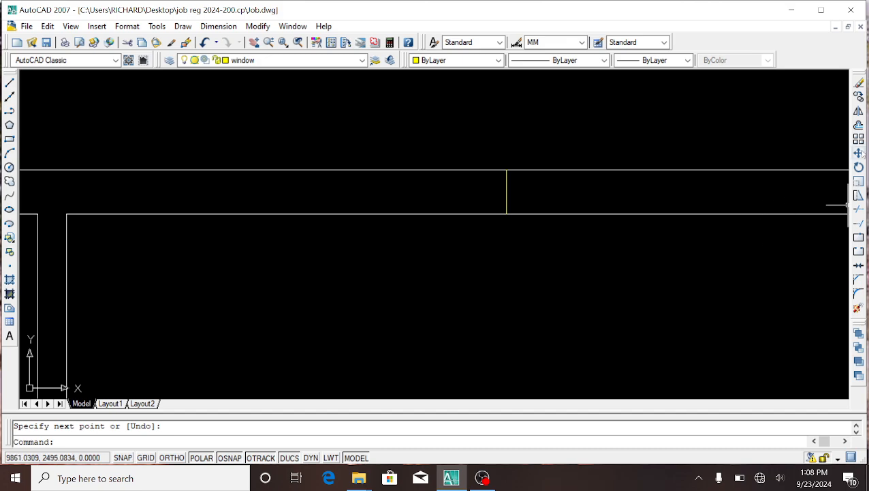
- Offset the short window centre line 600 units to both the right and the left
left_click(858, 125)
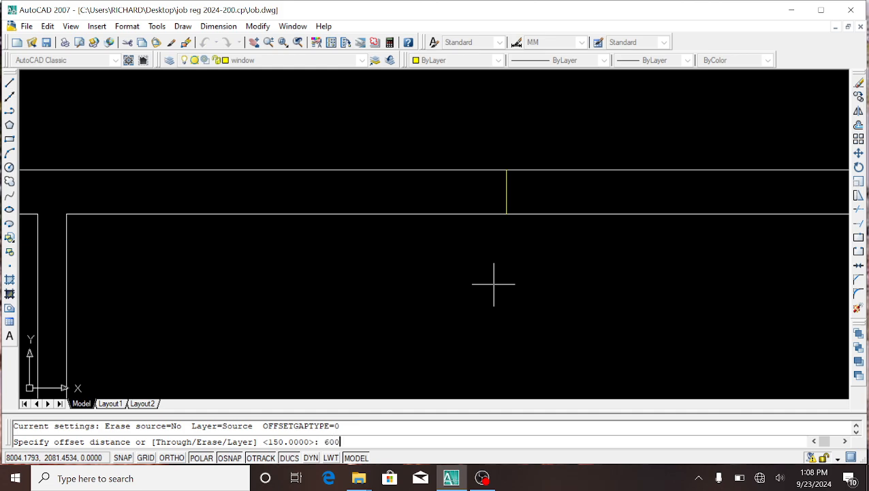
key("Return")
left_click(507, 208)
left_click(652, 196)
left_click(507, 201)
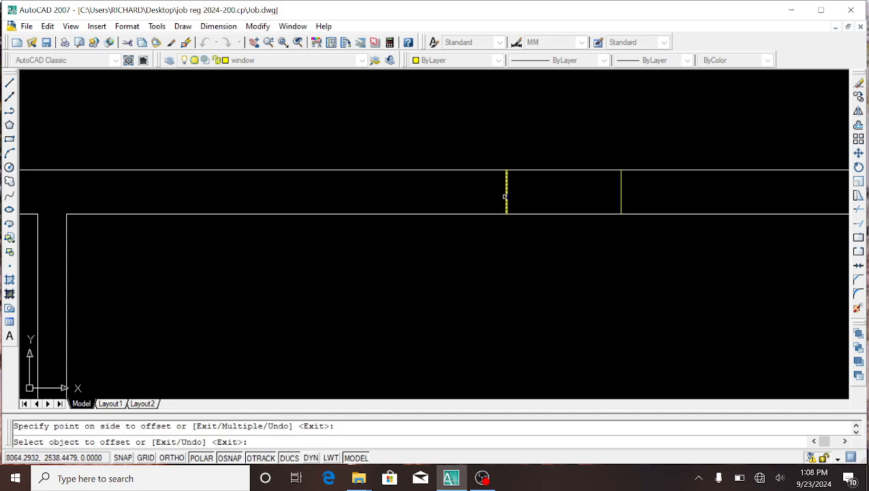
left_click(417, 202)
right_click(565, 199)
left_click(571, 199)
- Delete the original centre line between the two offset window lines
left_click(619, 197)
left_click(482, 192)
key("Delete")
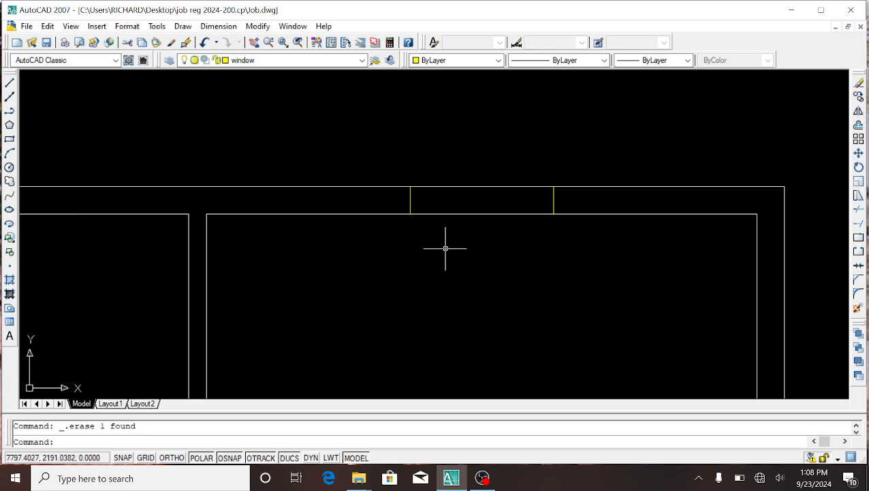
left_click(858, 210)
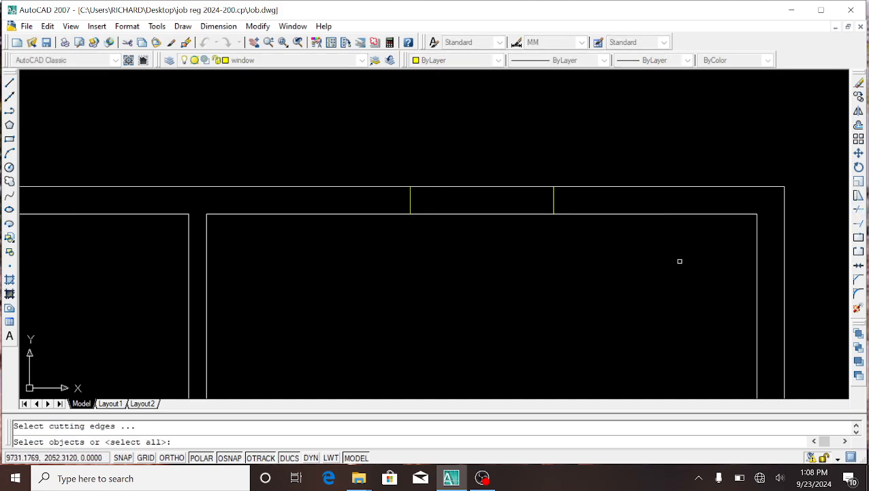
right_click(682, 257)
right_click(684, 259)
left_click(709, 267)
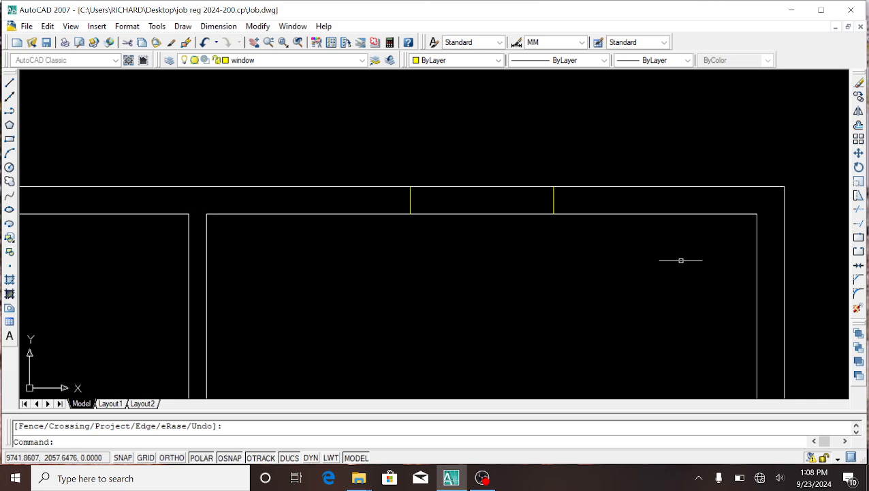
- Trim both top wall lines between the window's side lines, using all objects as cutting edges
left_click(858, 209)
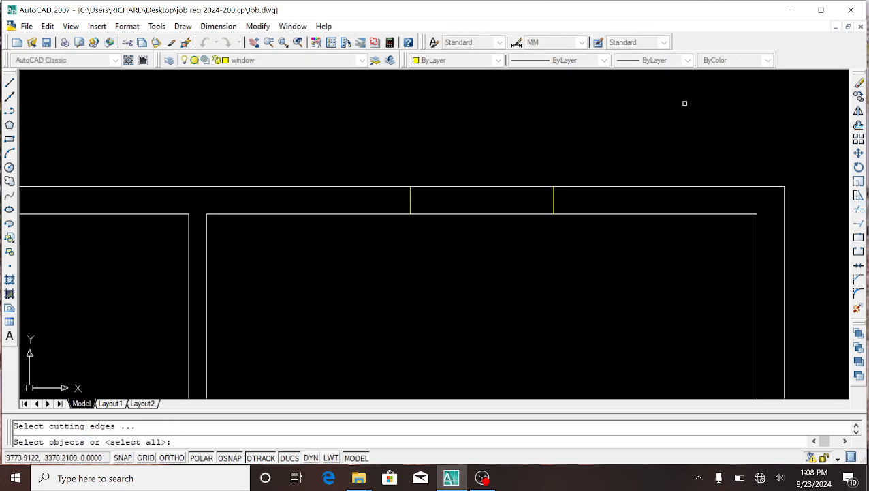
key("Return")
left_click(490, 250)
left_click(464, 189)
right_click(504, 151)
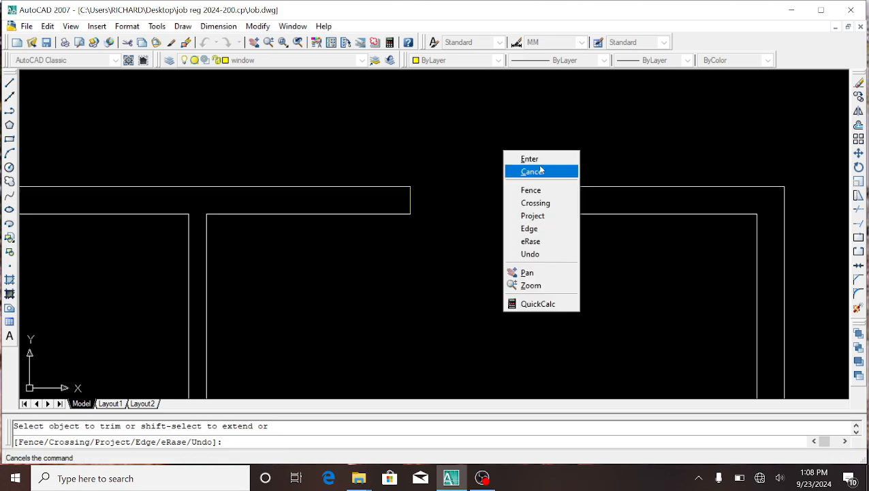
left_click(544, 159)
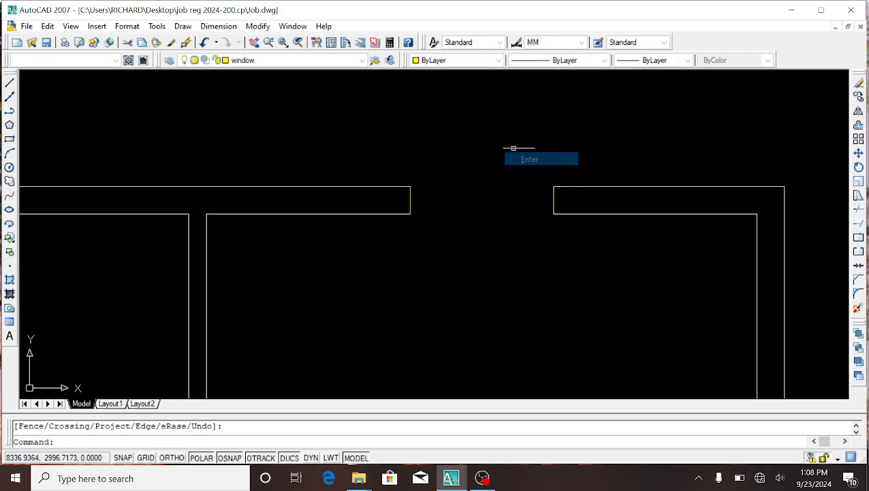
- Draw a line across the window opening along the outer wall face, joining the side lines' upper ends
left_click(12, 81)
left_click(411, 186)
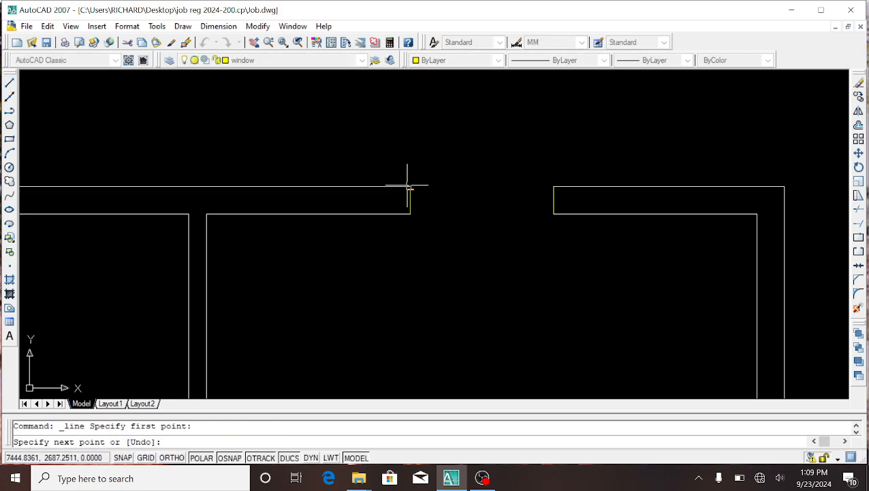
left_click(554, 186)
right_click(566, 157)
left_click(576, 164)
- Draw a line across the window opening along the inner wall face, joining the side lines' lower ends
right_click(546, 143)
left_click(563, 150)
left_click(553, 214)
left_click(411, 214)
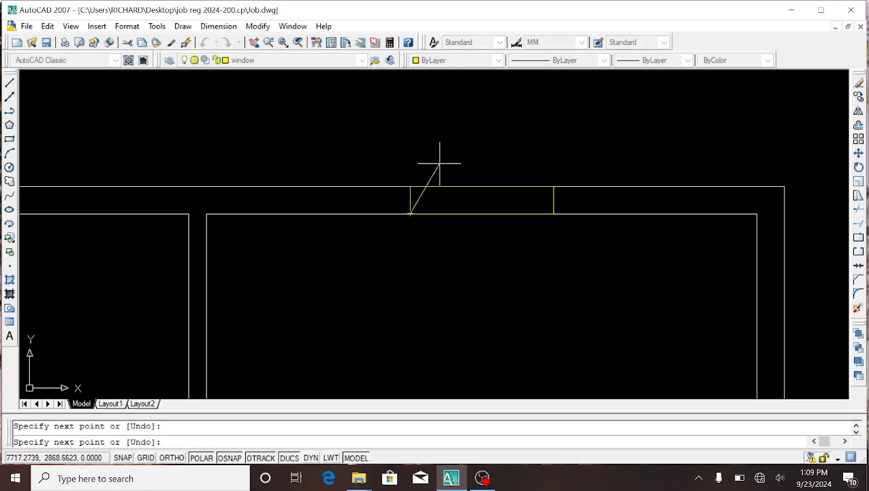
right_click(455, 153)
left_click(488, 160)
- Offset the window's outer and inner face lines 50 units inward into the opening
scroll(468, 199, "up", 5)
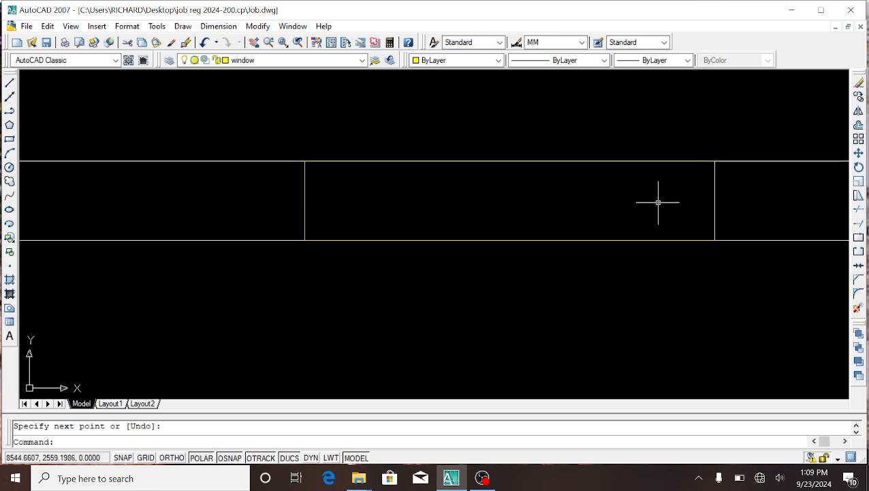
scroll(407, 190, "down", 2)
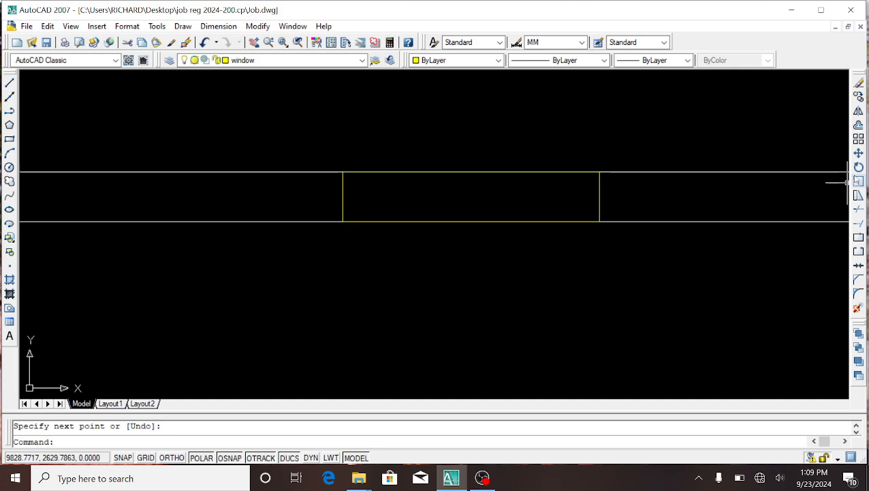
left_click(858, 126)
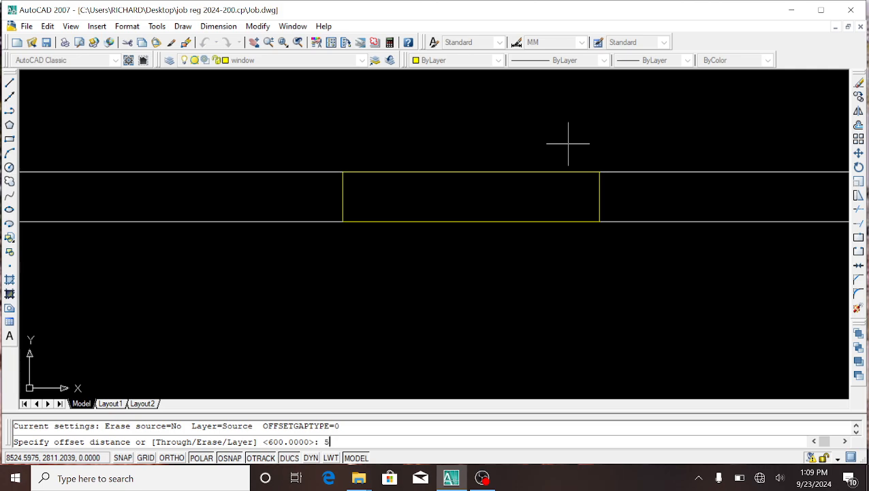
key("Return")
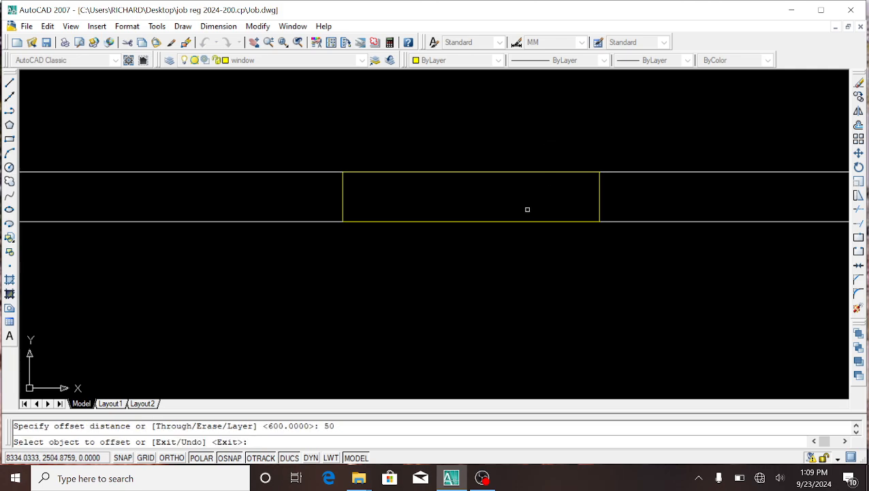
left_click(533, 172)
left_click(533, 195)
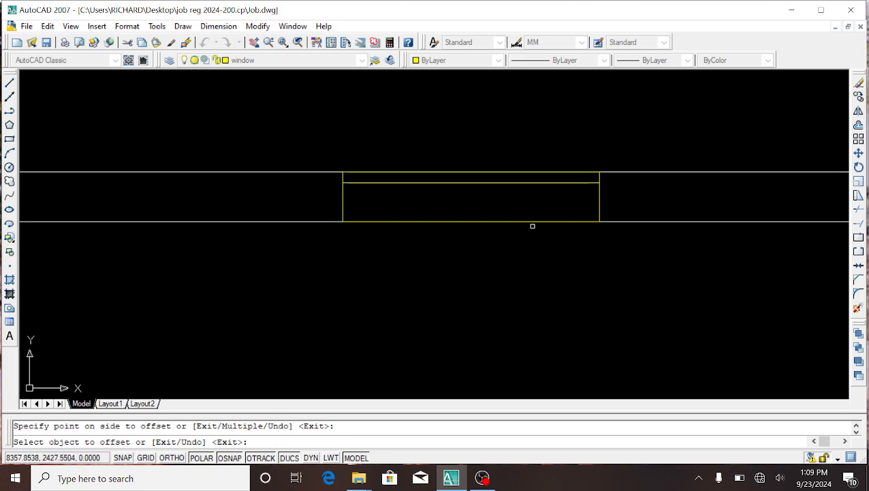
left_click(529, 219)
left_click(528, 198)
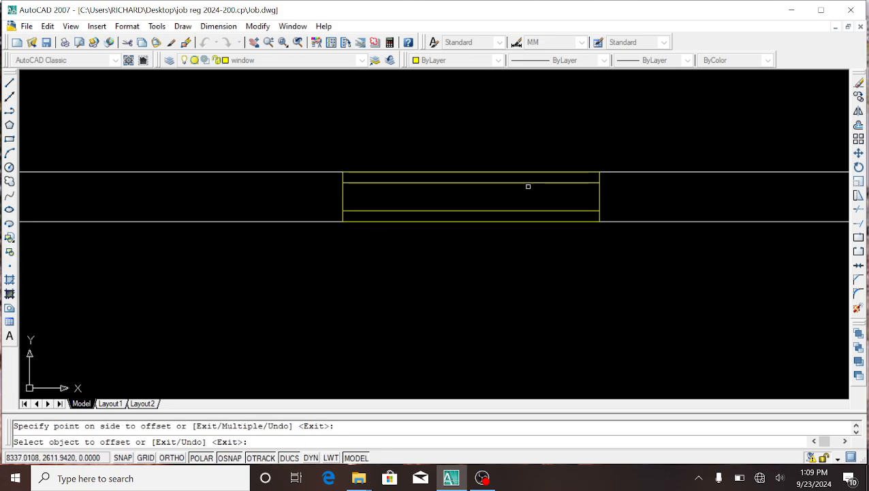
right_click(558, 129)
left_click(574, 137)
- Make the door layer current
scroll(491, 131, "down", 3)
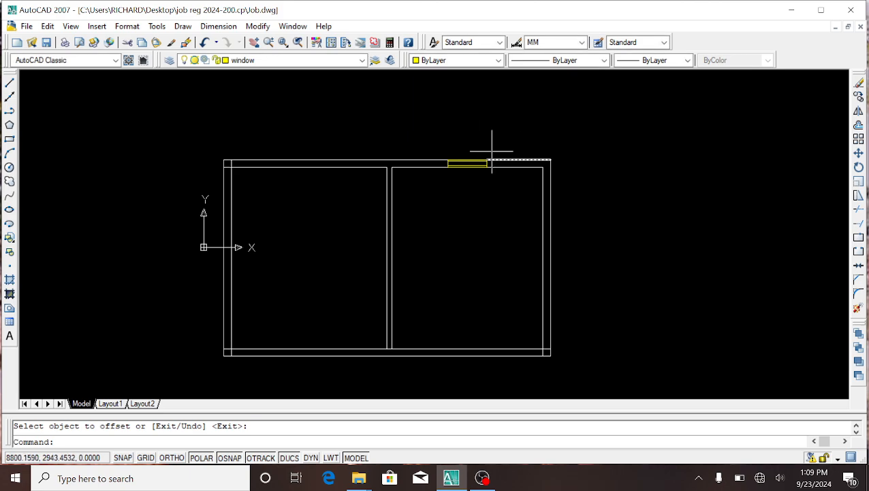
scroll(495, 158, "up", 3)
scroll(431, 131, "down", 4)
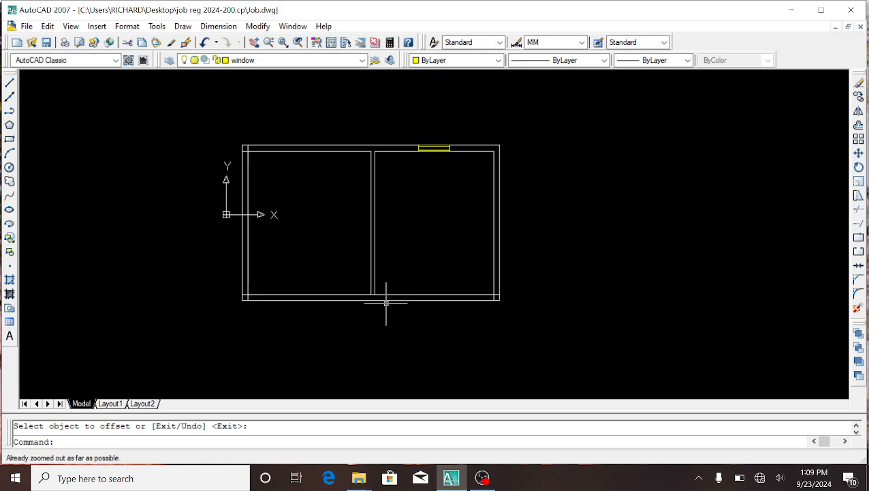
scroll(387, 297, "up", 3)
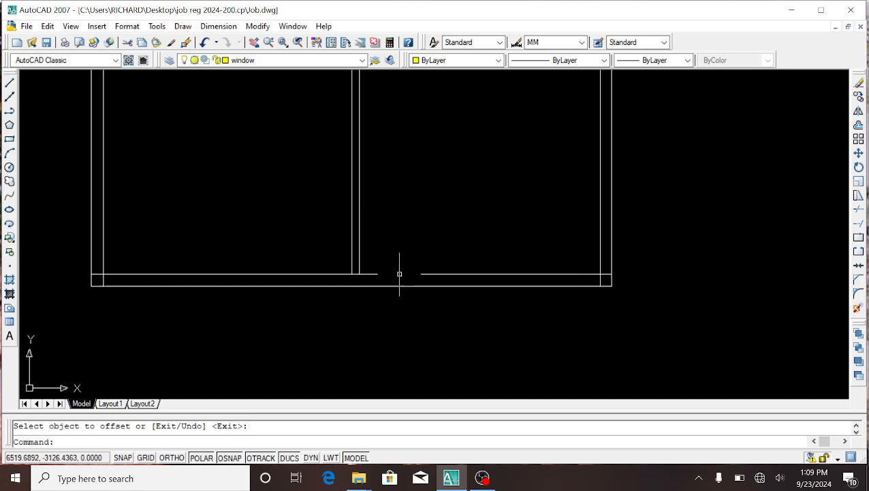
left_click(351, 61)
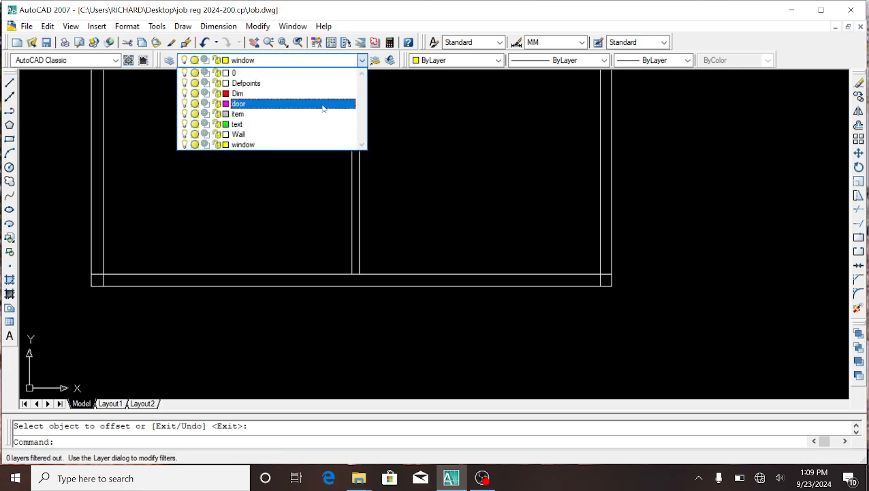
left_click(281, 104)
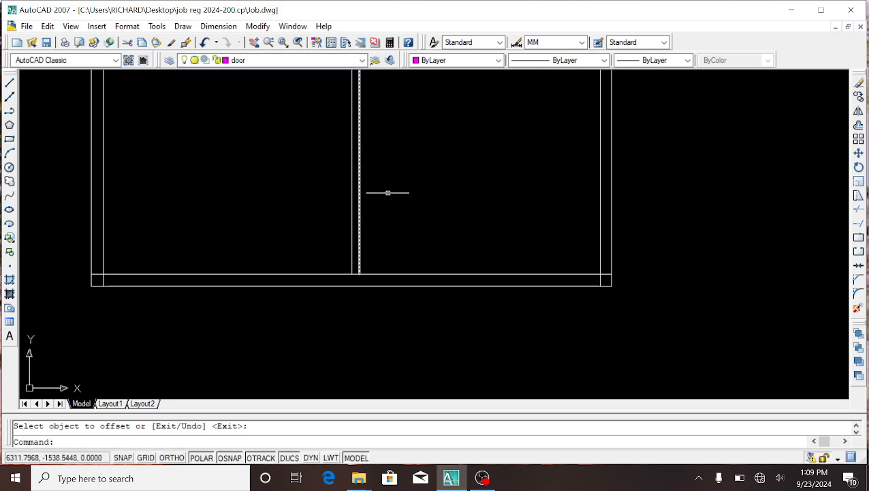
- Draw a freehand-sized circle centred where the partition's right line meets the bottom wall's inner line
left_click(9, 167)
left_click(359, 273)
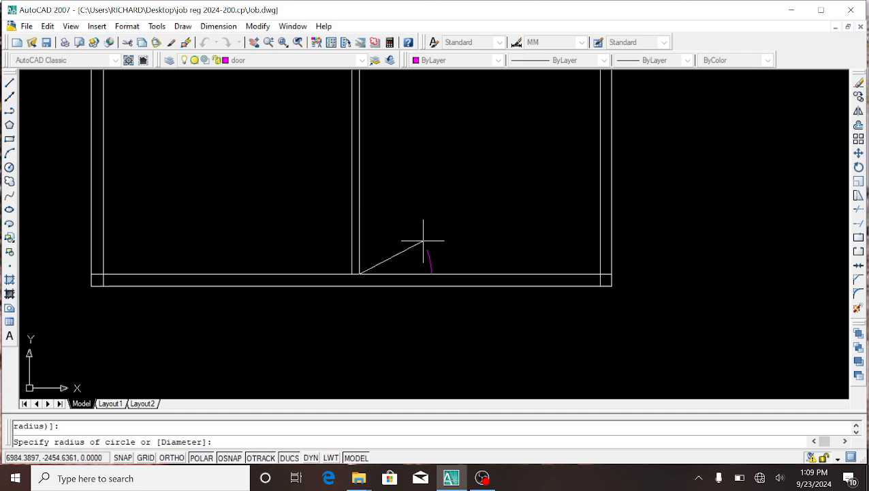
left_click(418, 242)
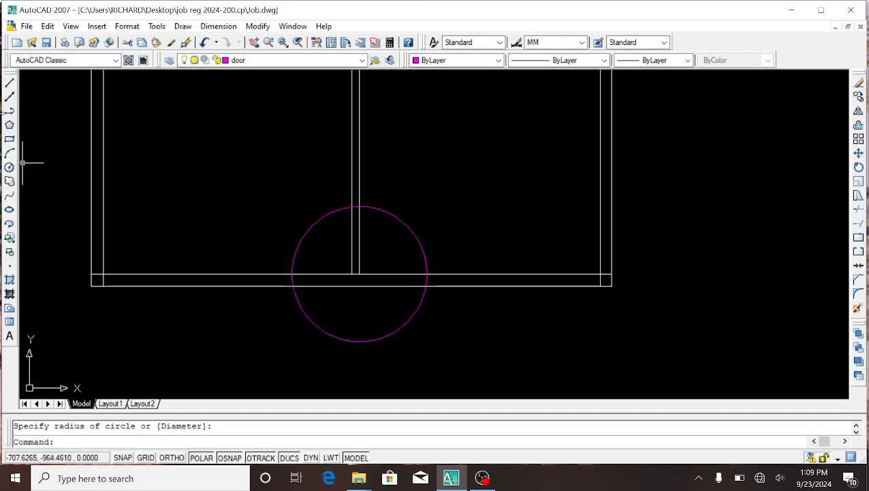